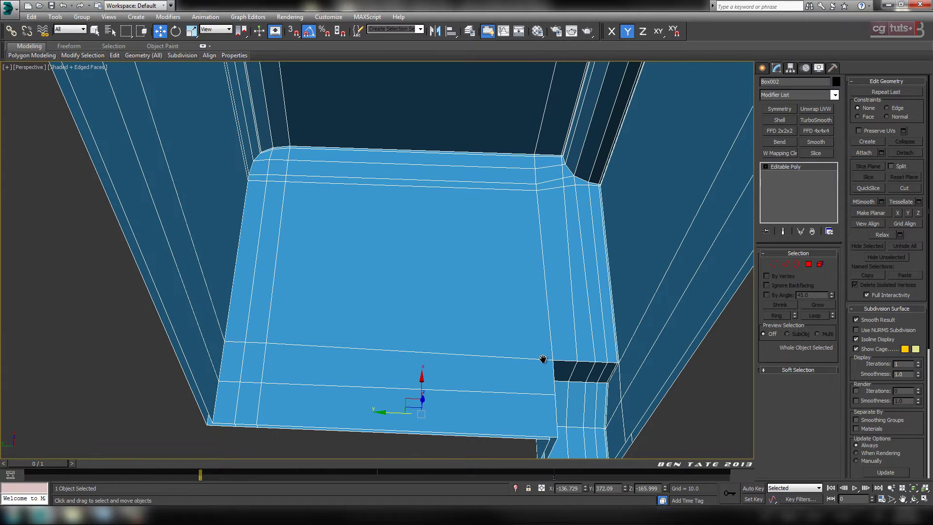
Step: In polygon mode, select the four small polygons at the rounded back corner of the recessed surface
middle_drag(542, 358, 538, 358)
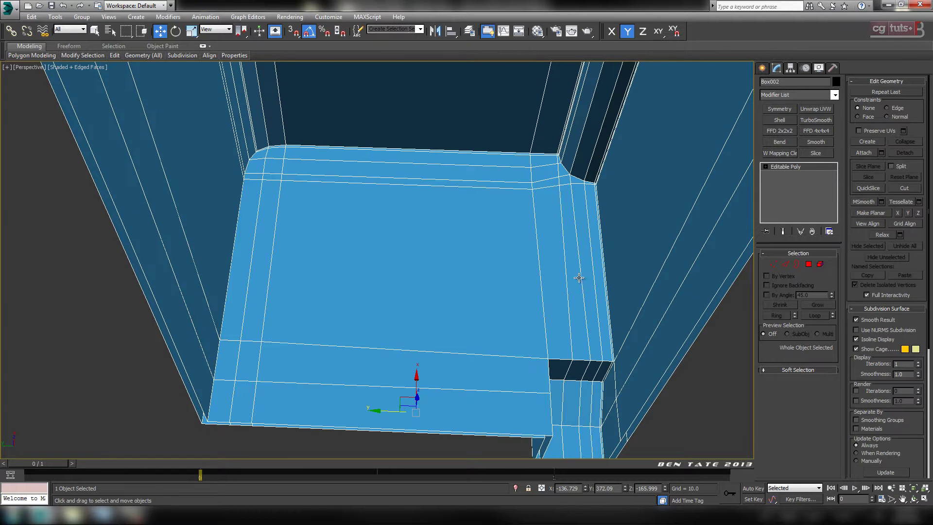
mouse_move(579, 278)
middle_down()
mouse_move(573, 362)
mouse_move(580, 284)
middle_up()
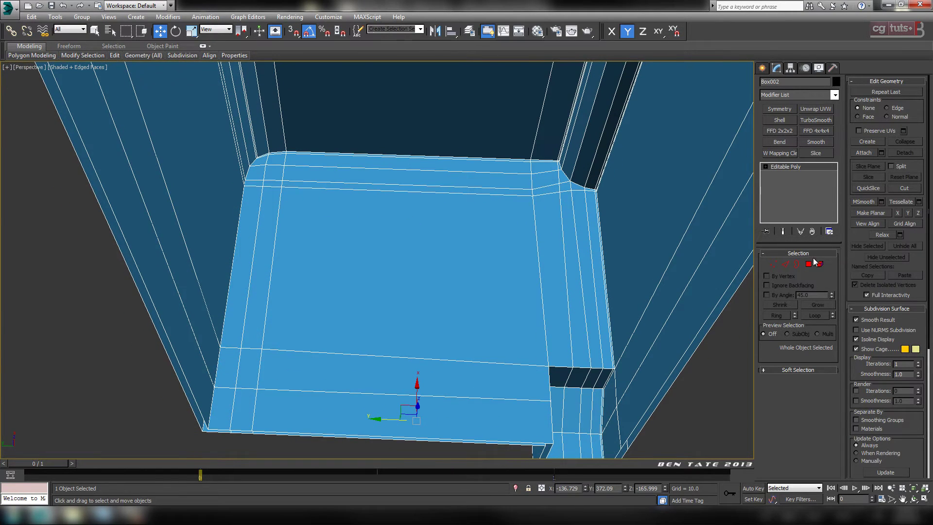
click(809, 264)
middle_drag(507, 294, 512, 348)
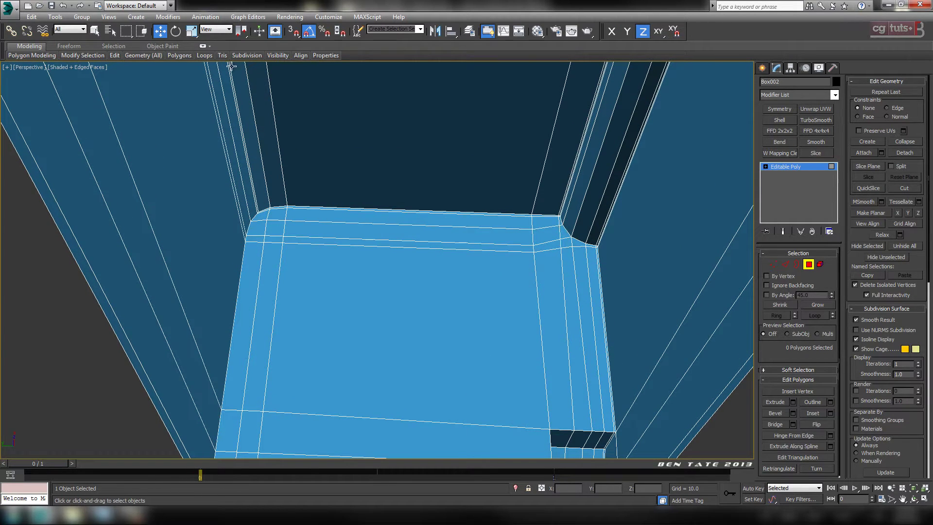
click(265, 210)
key(alt)
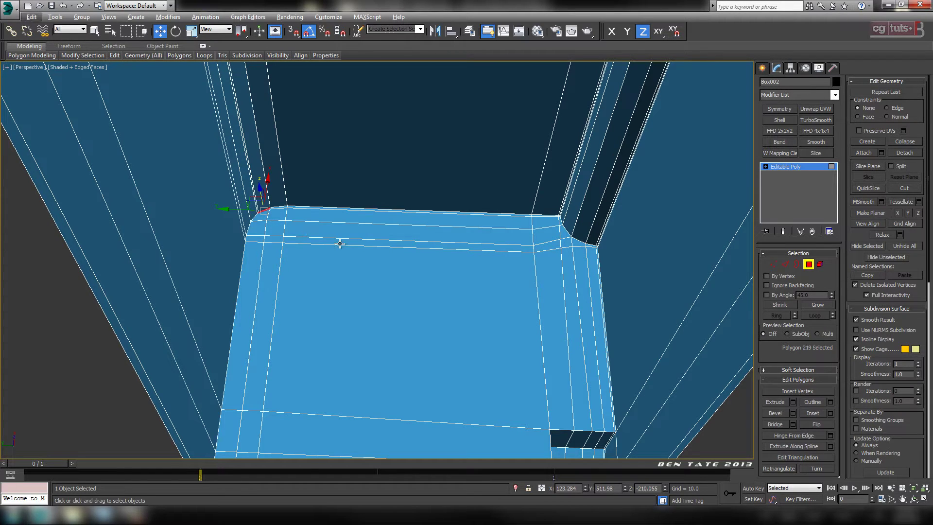
key(z)
scroll(343, 244, down, 5)
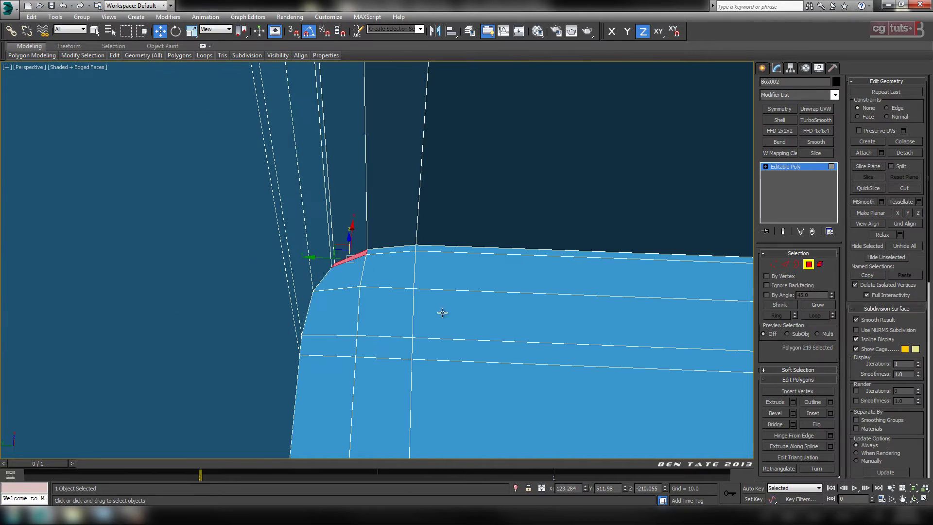
ctrl+click(351, 279)
ctrl+click(386, 271)
ctrl+click(404, 250)
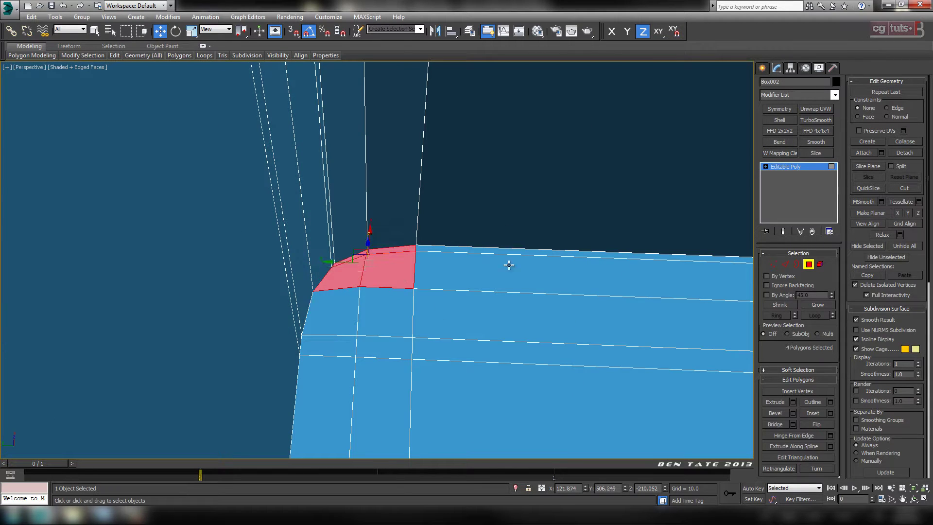
Step: Turn on Ignore Backfacing and add the adjoining border strips and the large central polygon of the recessed surface to the selection
click(790, 286)
ctrl+click(335, 317)
ctrl+click(396, 316)
ctrl+click(442, 294)
ctrl+click(450, 256)
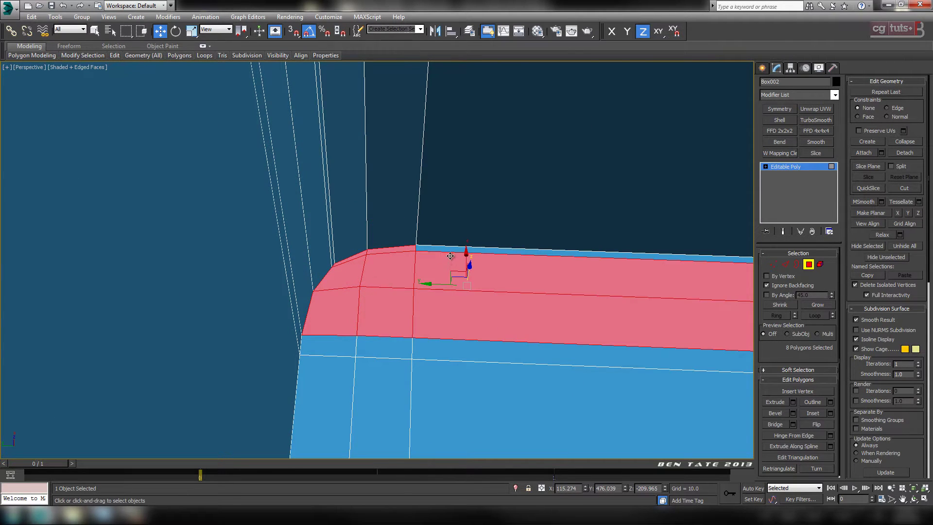
ctrl+click(450, 249)
ctrl+click(439, 362)
ctrl+click(436, 350)
ctrl+click(374, 346)
ctrl+click(358, 360)
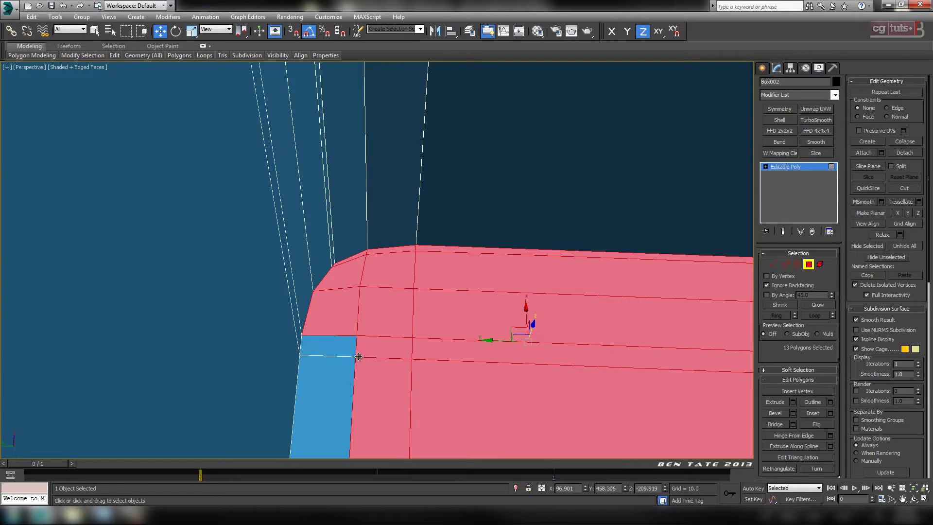
ctrl+click(351, 352)
ctrl+click(349, 371)
Step: Extend the polygon selection along the thin back strip up to the opposite, inward-rounded corner
middle_drag(430, 355, 128, 353)
middle_drag(573, 357, 114, 324)
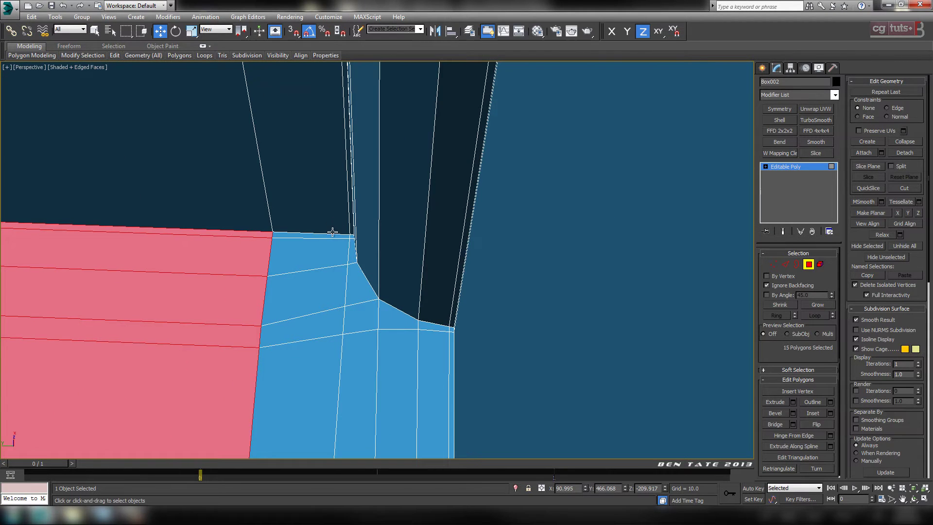
ctrl+click(332, 236)
middle_drag(332, 236, 459, 139)
scroll(460, 190, up, 3)
middle_drag(460, 190, 452, 335)
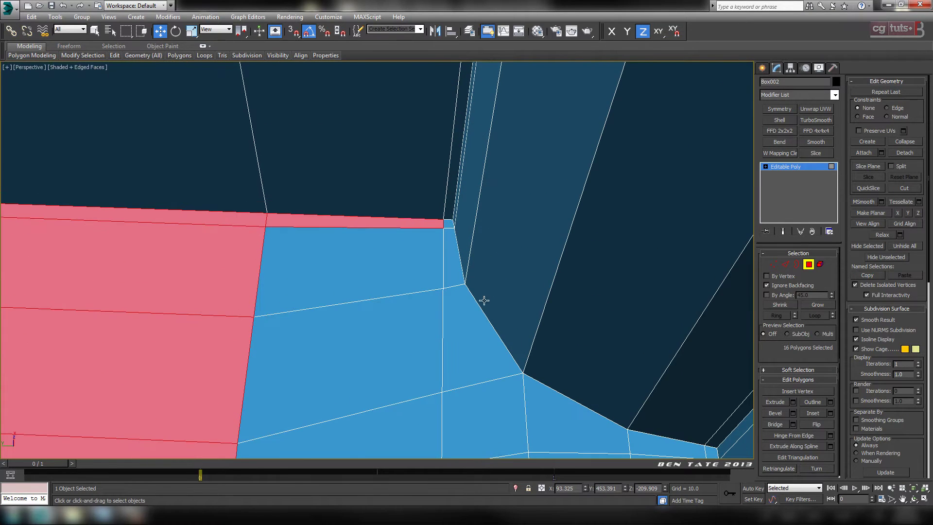
middle_drag(522, 350, 483, 270)
scroll(404, 355, down, 8)
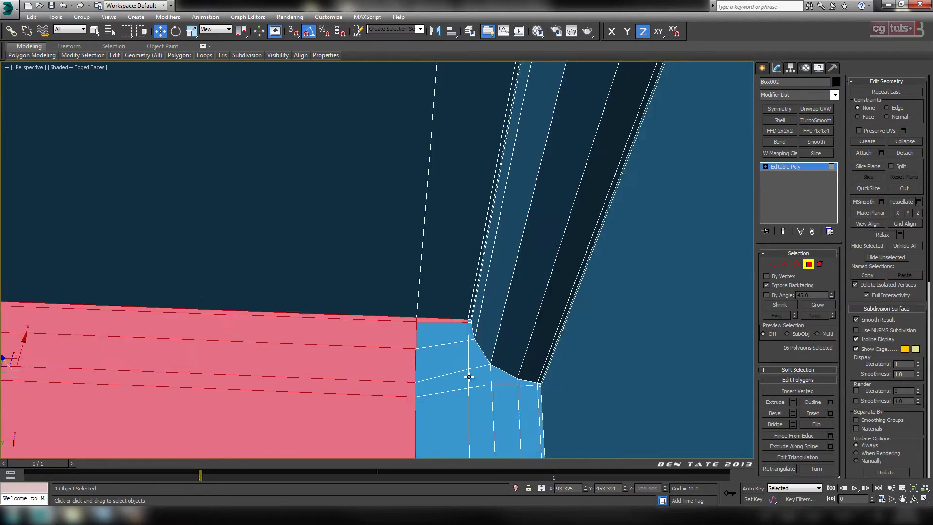
middle_drag(406, 355, 400, 272)
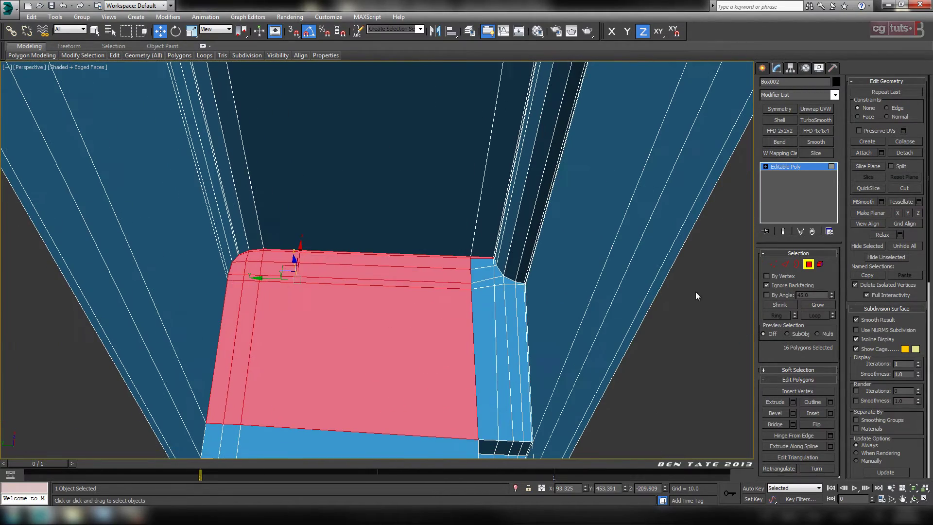
Step: In edge mode, extend the two border edges beside the inward-rounded corner into full loops, and clear the selection
click(785, 264)
scroll(515, 287, up, 5)
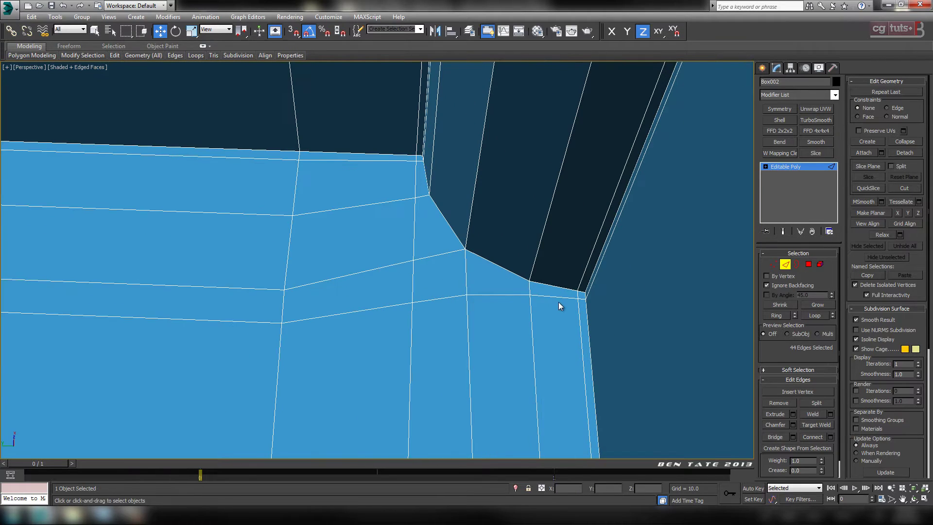
click(558, 299)
ctrl+click(413, 171)
middle_drag(444, 248, 471, 288)
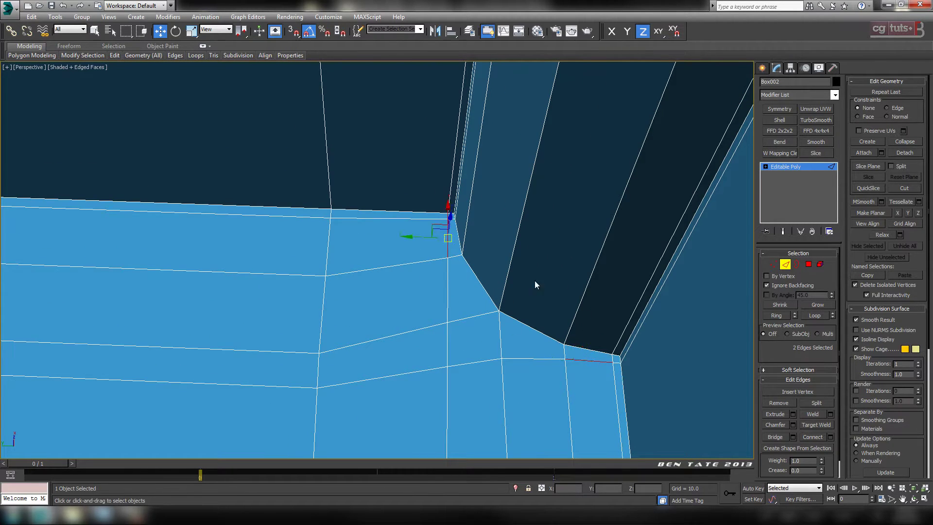
click(814, 316)
alt+middle_drag(587, 353, 548, 277)
key(ctrl+d)
Step: Select the thin border edges on both sides of the inward-rounded corner and extend them into full edge loops
scroll(526, 258, up, 2)
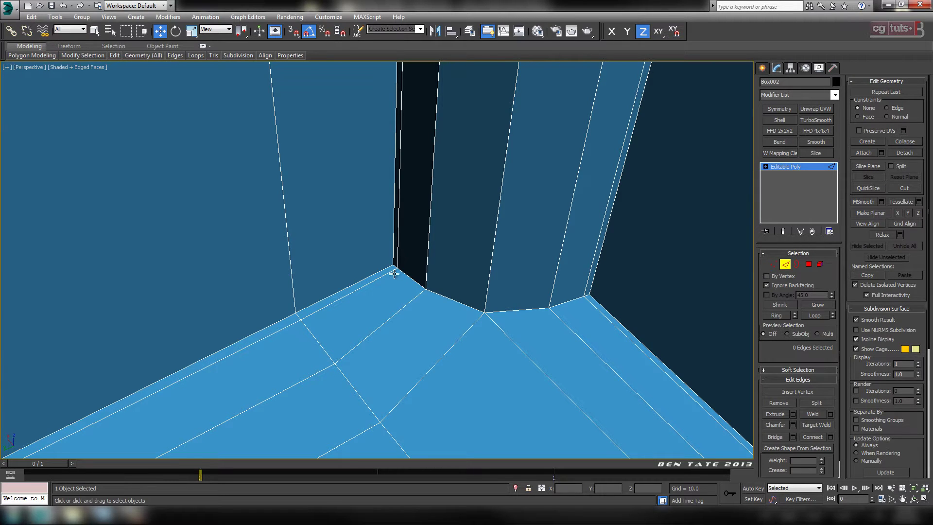
click(388, 274)
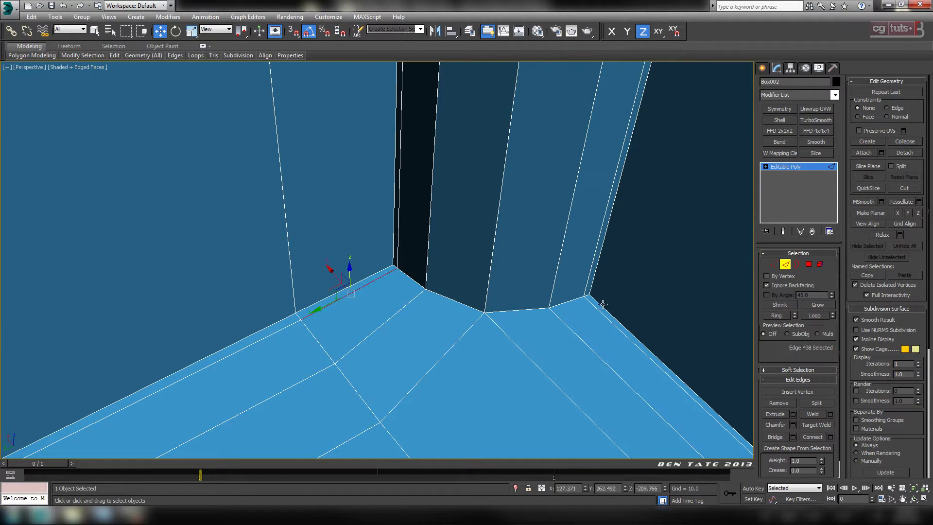
ctrl+click(597, 311)
click(824, 316)
Step: In the Top view, deselect the parts of the loops lying along the back and outer side of the box
middle_drag(591, 316, 504, 339)
scroll(567, 330, down, 5)
scroll(567, 330, down, 5)
key(alt+w)
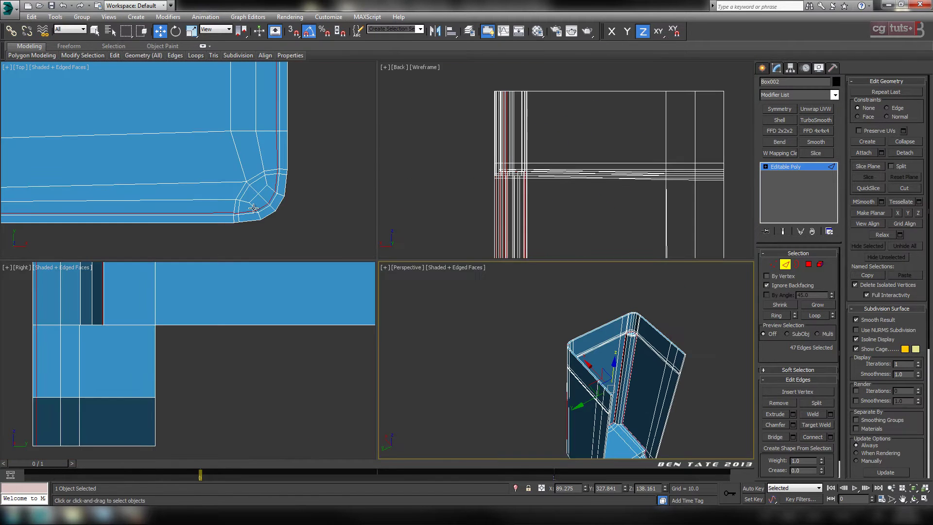
middle_click(359, 250)
key(alt+w)
scroll(398, 276, down, 8)
middle_drag(398, 277, 416, 315)
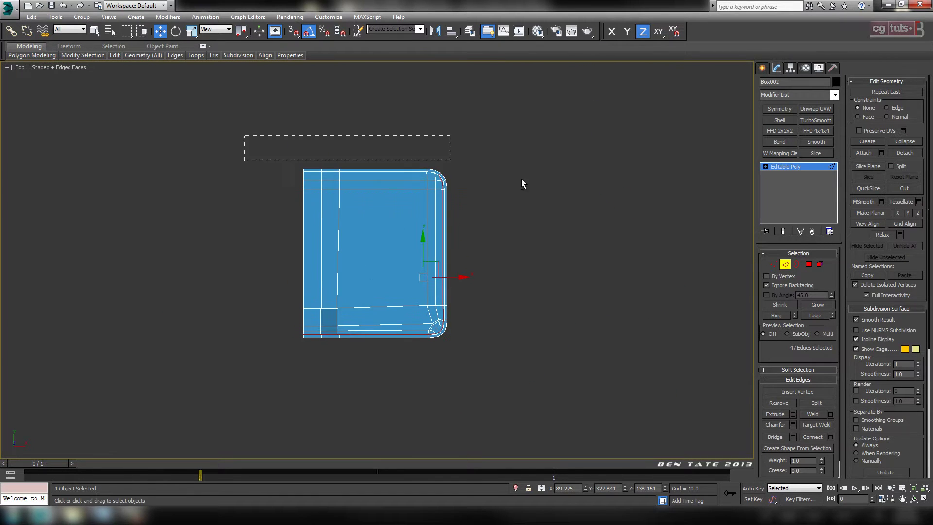
alt+drag(522, 183, 587, 302)
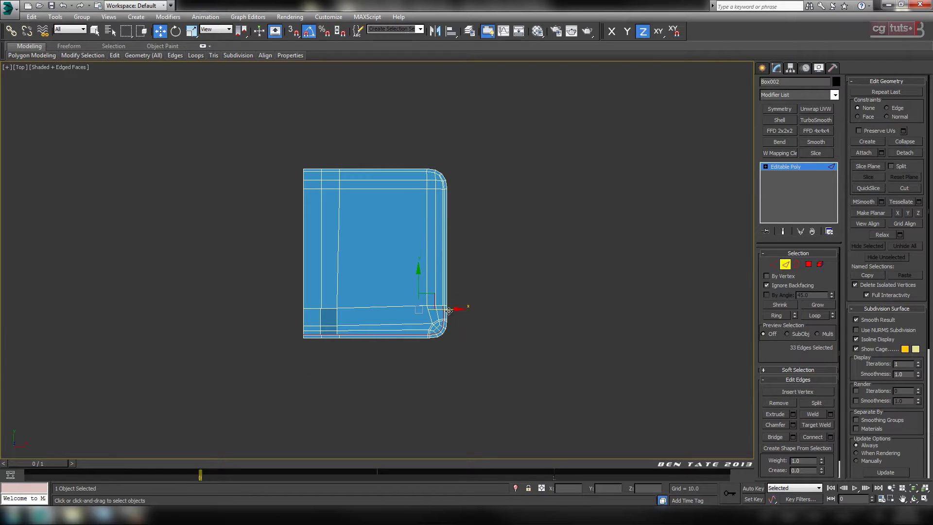
alt+drag(422, 378, 421, 377)
key(alt+w)
middle_click(517, 418)
key(alt+w)
middle_drag(532, 427, 506, 339)
scroll(364, 327, up, 8)
scroll(364, 327, up, 2)
middle_drag(450, 335, 345, 377)
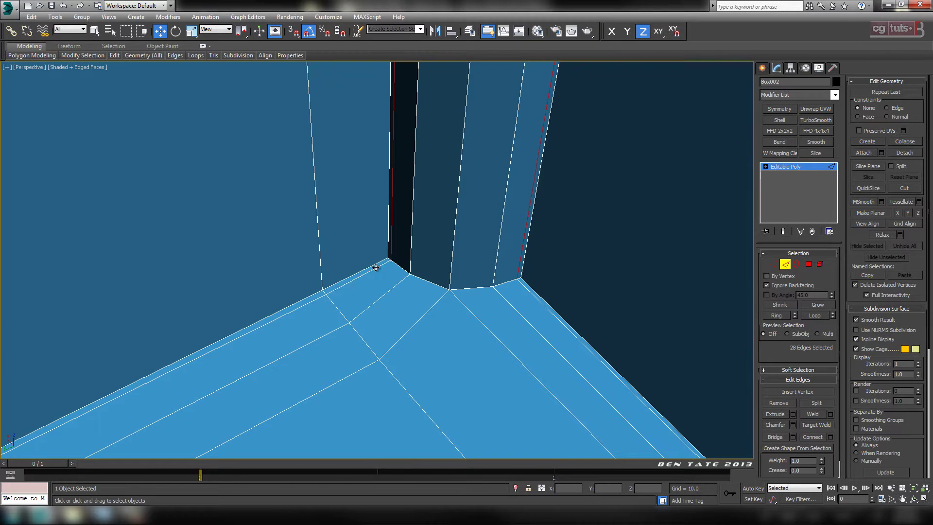
middle_drag(438, 298, 476, 255)
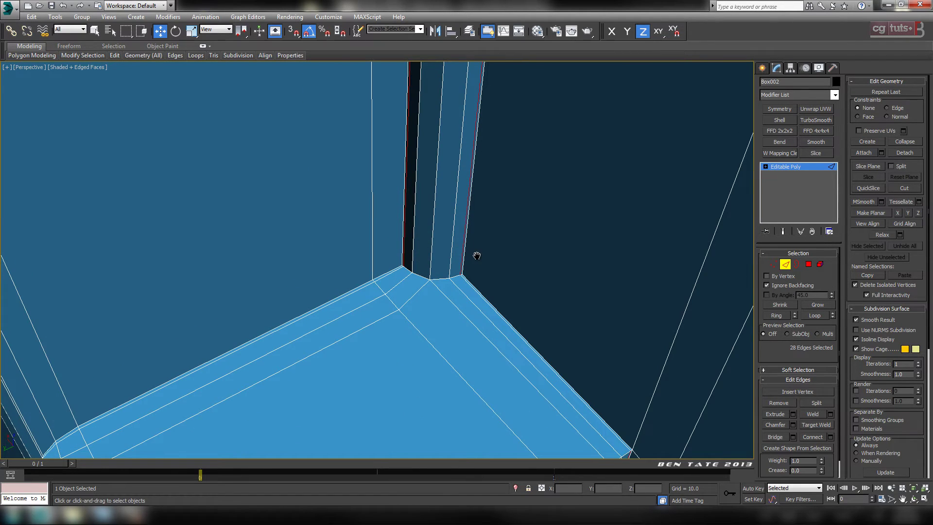
Step: Extend the selection back to full loops and deselect the edges around the rounded outer corner in the Top view
click(826, 315)
key(alt+w)
right_click(221, 234)
key(alt+w)
scroll(440, 295, up, 4)
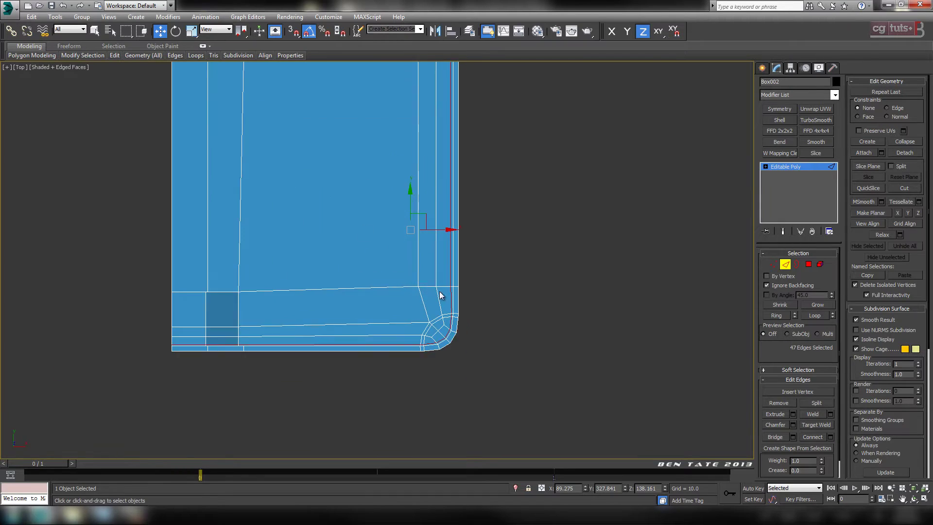
scroll(440, 295, up, 5)
drag(499, 222, 339, 368)
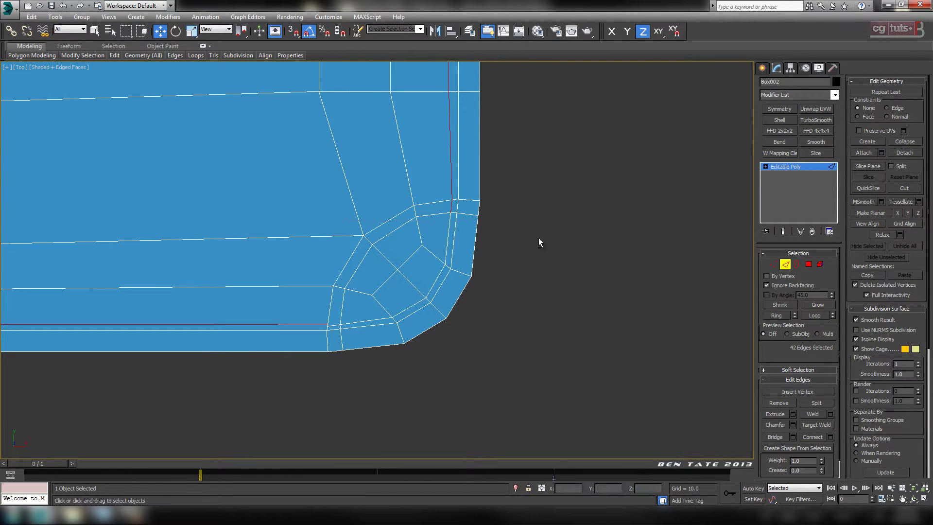
alt+drag(441, 218, 436, 210)
key(alt+w)
key(alt+w)
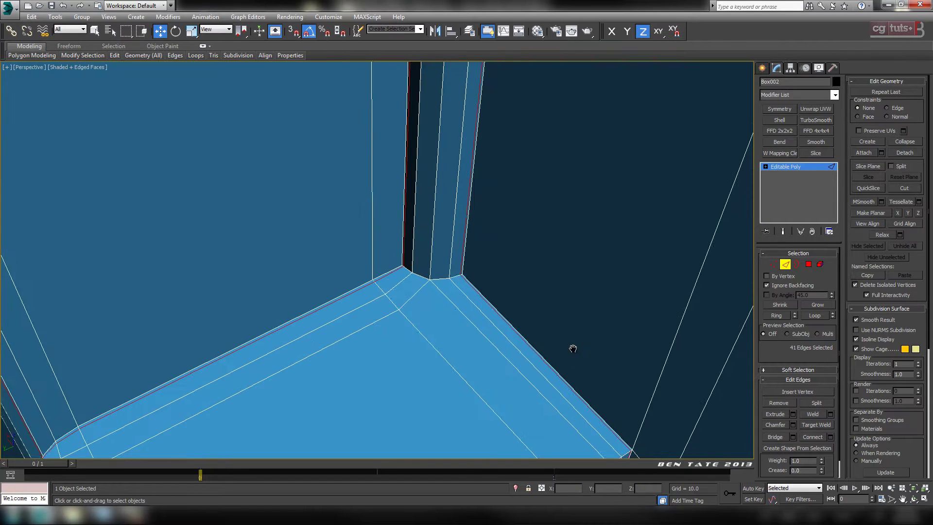
middle_drag(568, 347, 571, 367)
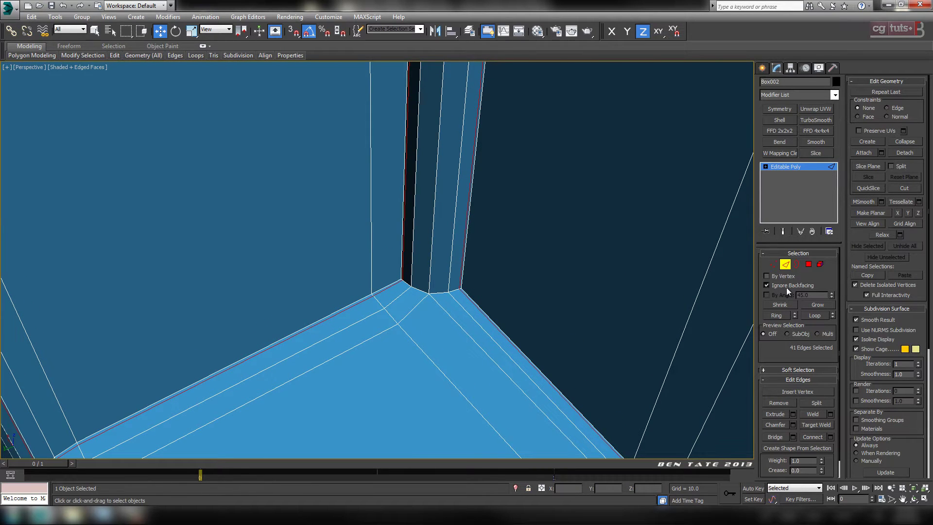
Step: Turn off Ignore Backfacing and deselect the hidden loop edges around the rounded outer corner in the Top view
click(787, 287)
key(alt+w)
middle_click(352, 220)
key(alt+w)
drag(493, 206, 389, 348)
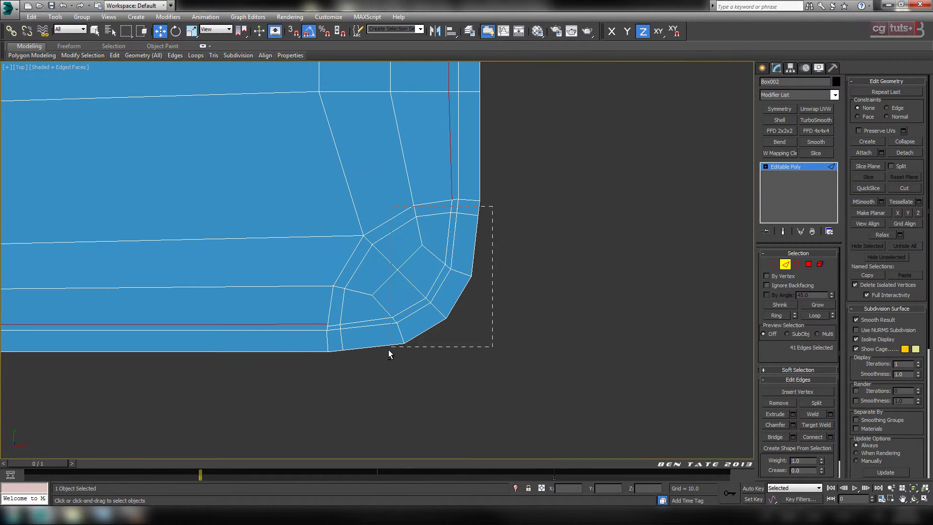
drag(332, 383, 339, 380)
key(alt+w)
middle_click(662, 330)
key(alt+w)
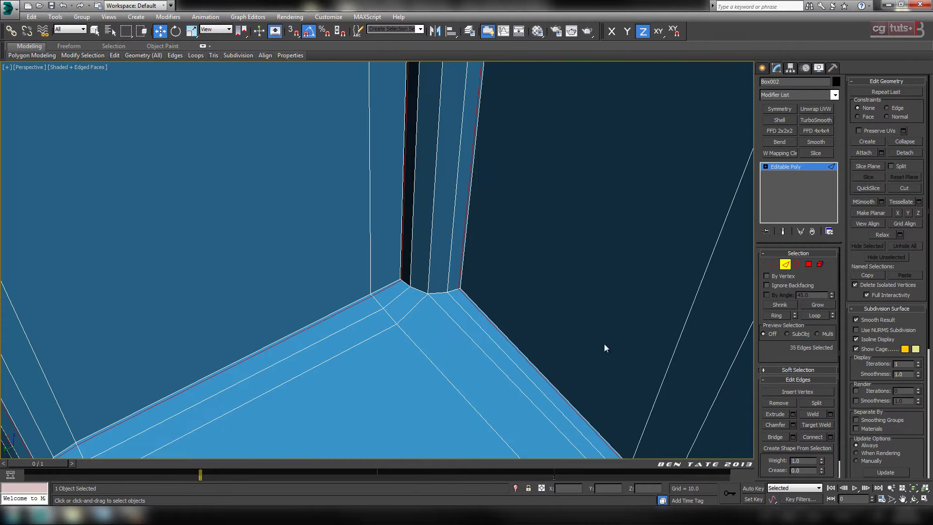
Step: Deselect the vertical loop edges at the rounded corner in the Top view, leaving the horizontal border edges selected
key(alt+w)
middle_click(267, 200)
key(alt+w)
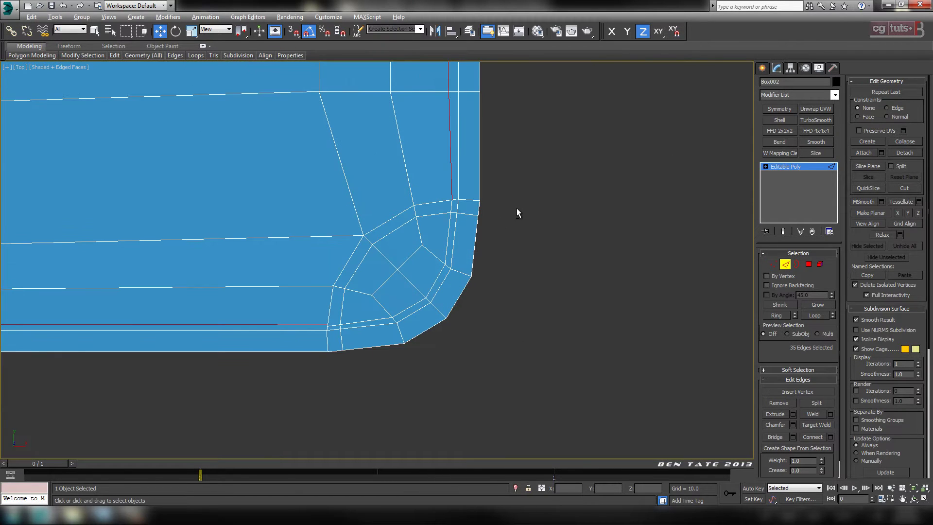
alt+drag(320, 350, 335, 354)
key(alt+w)
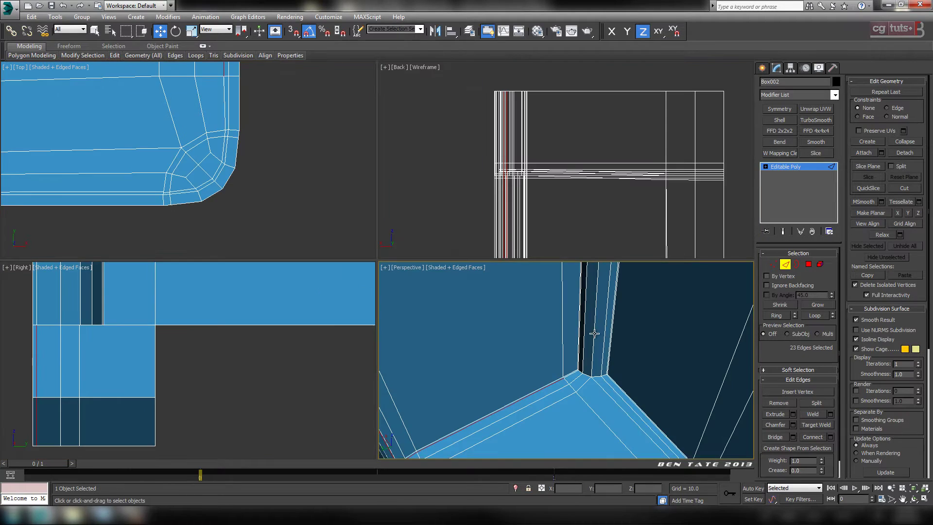
Step: Add the two short border edges beside the inner corner to the selection and remove the selected border edges
middle_click(532, 337)
key(alt+w)
scroll(453, 313, up, 1)
middle_drag(393, 222, 407, 260)
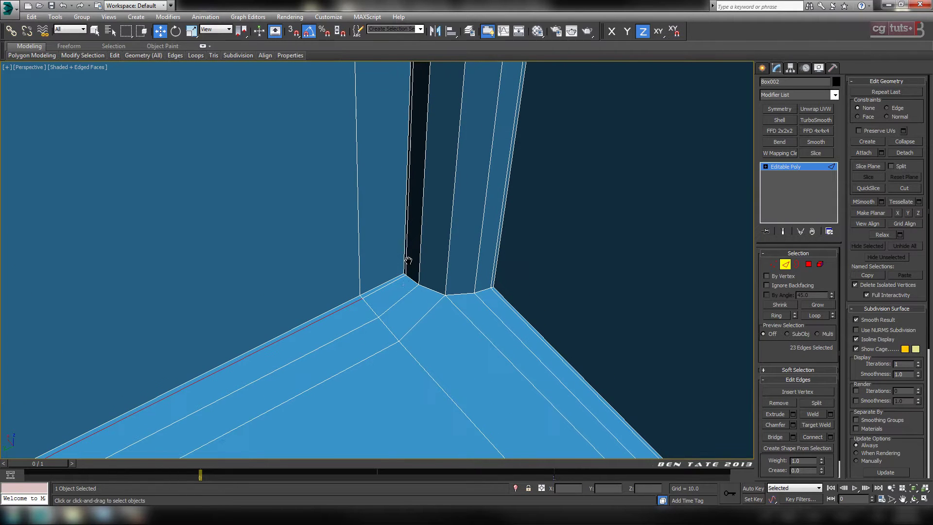
ctrl+click(383, 288)
ctrl+click(504, 301)
middle_drag(503, 301, 533, 355)
middle_drag(434, 199, 292, 205)
middle_drag(397, 288, 498, 355)
click(574, 335)
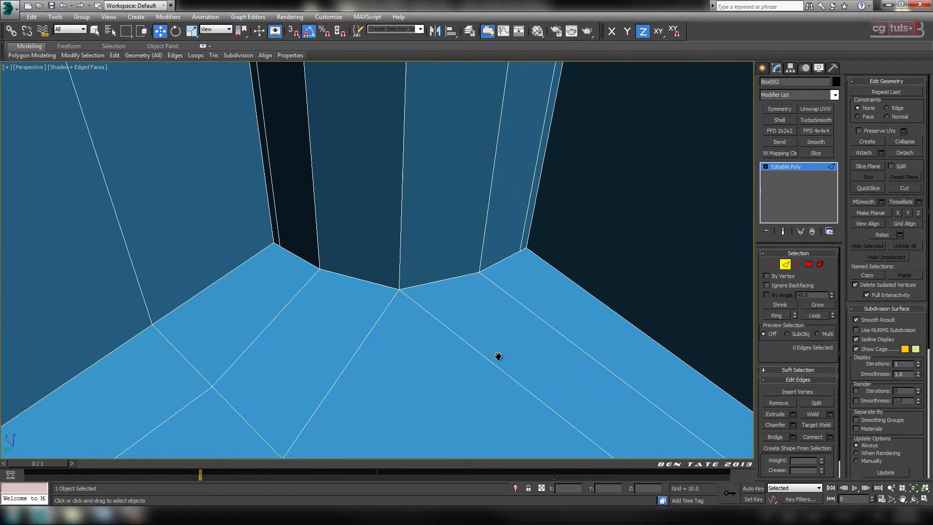
Step: Select the five vertical edges of the rounded inner corner and connect them with one edge line slid toward the floor
click(521, 234)
ctrl+click(481, 247)
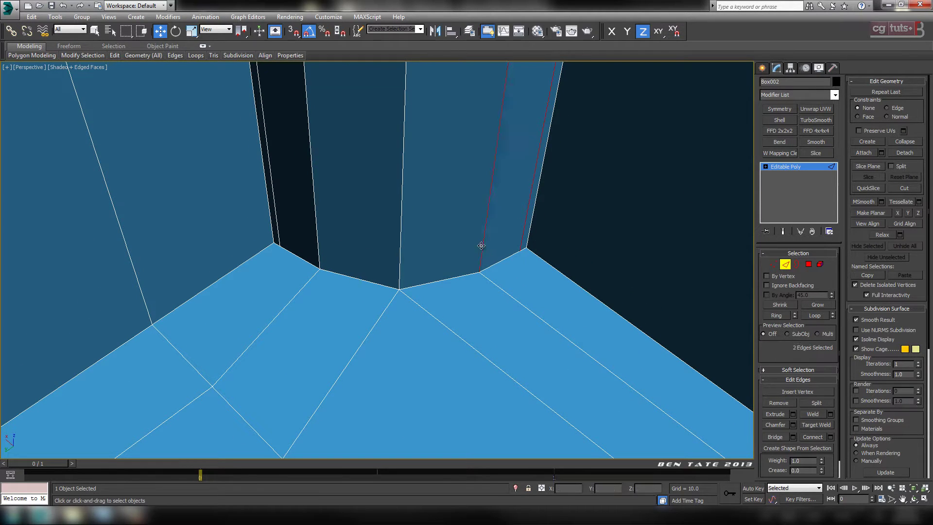
ctrl+click(402, 251)
ctrl+click(318, 243)
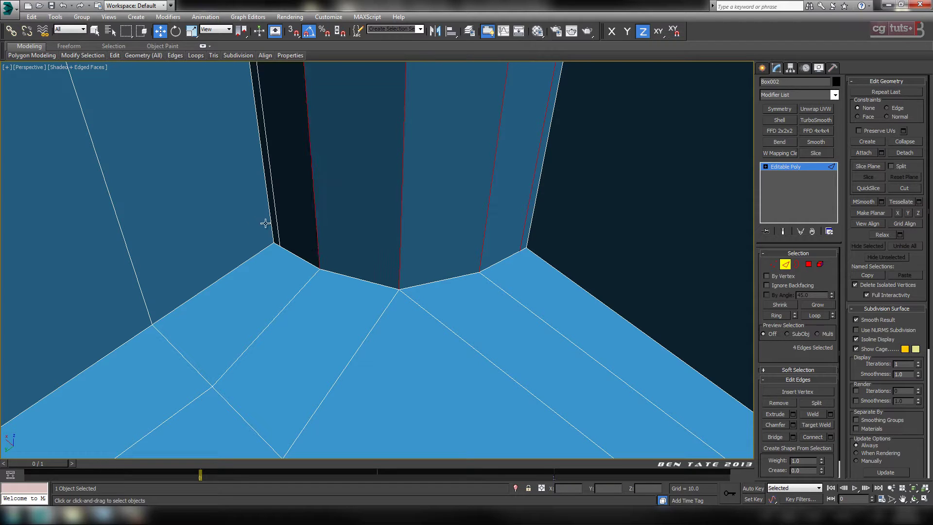
ctrl+click(272, 225)
middle_drag(272, 225, 444, 374)
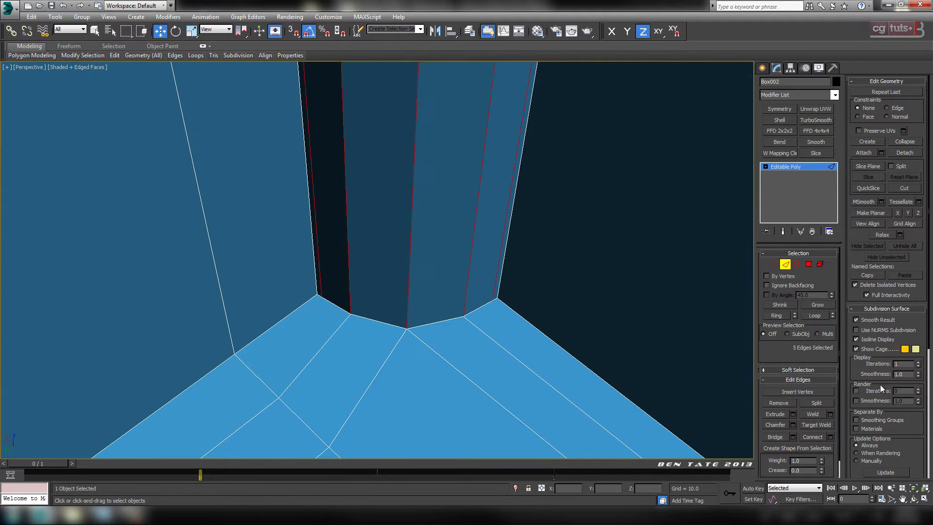
click(831, 437)
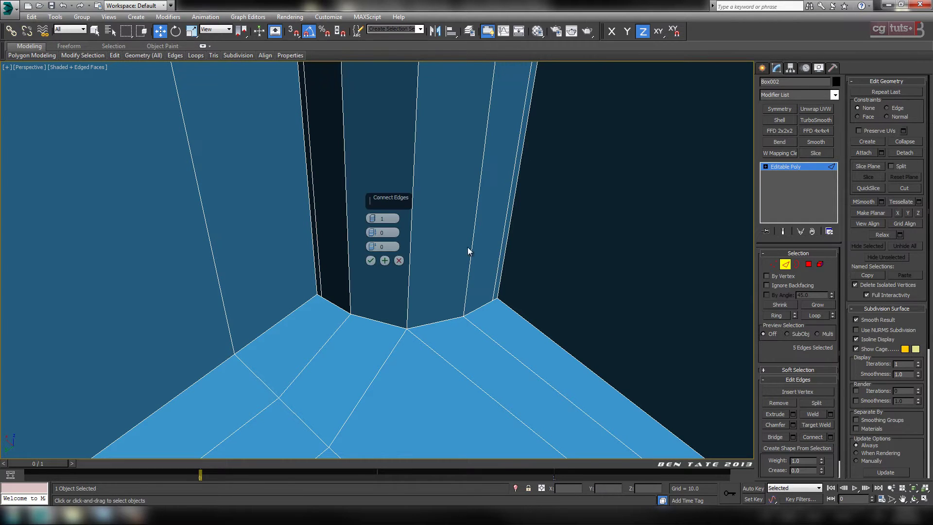
drag(372, 248, 378, 439)
click(370, 260)
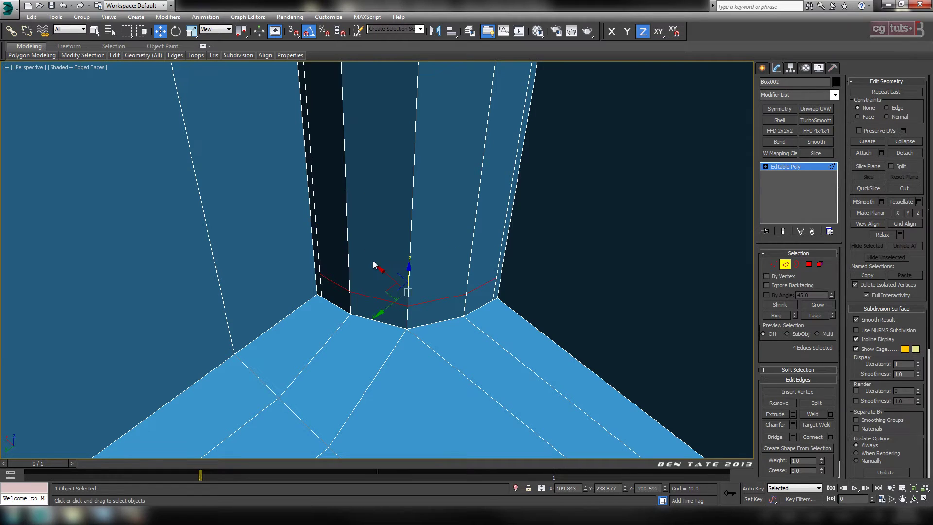
Step: Lower the new connecting edges close to the floor, to about Z -207.5
middle_drag(444, 277, 447, 245)
scroll(446, 245, up, 4)
drag(376, 236, 382, 270)
alt+middle_drag(381, 293, 399, 263)
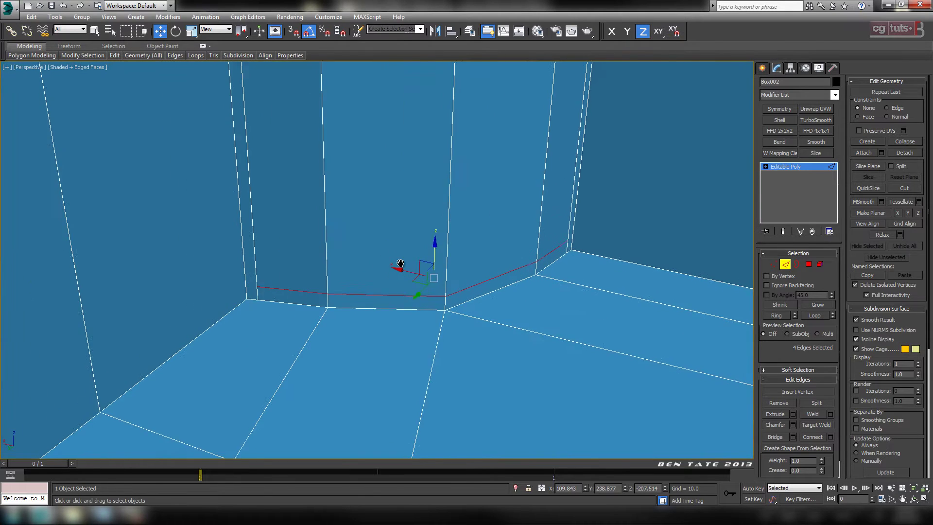
Step: Target Weld the extra floor-level vertex at each end of the rounded inner corner onto its neighbouring corner vertex
scroll(323, 288, up, 2)
middle_drag(323, 288, 386, 276)
scroll(422, 274, up, 3)
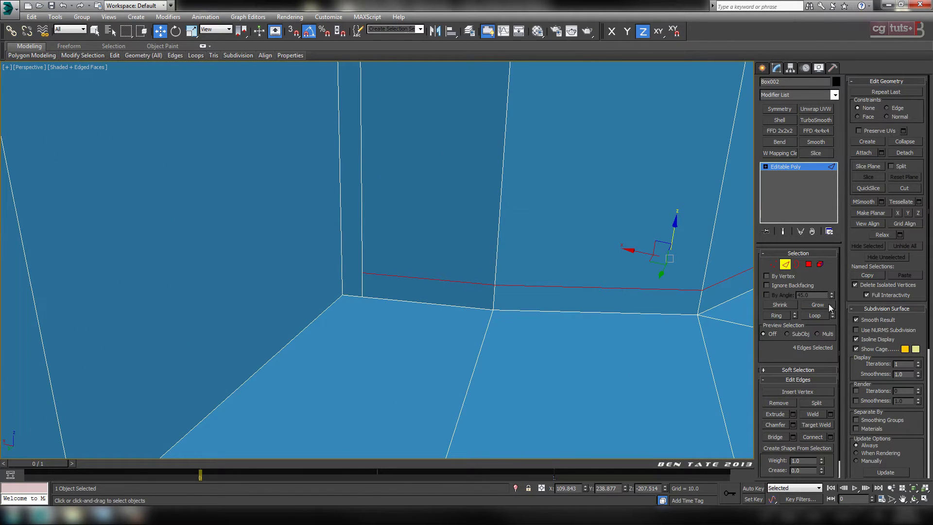
click(774, 264)
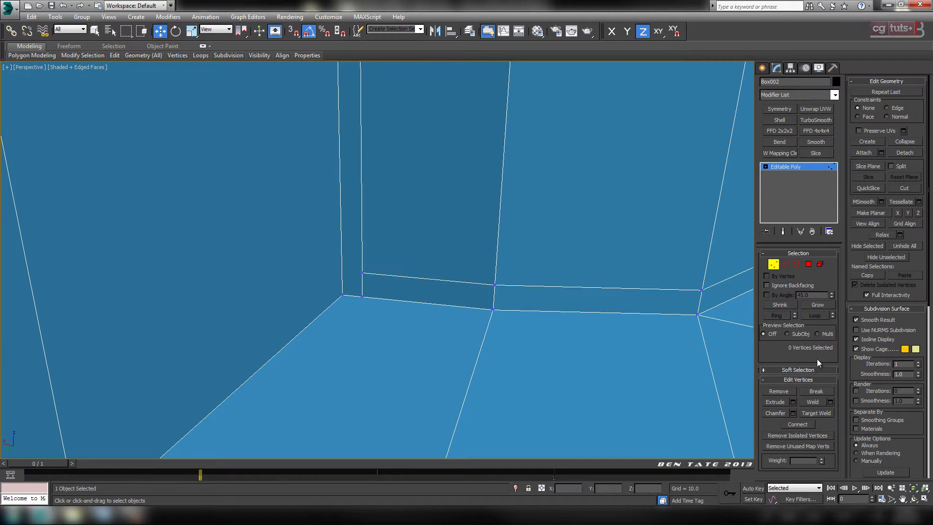
click(816, 414)
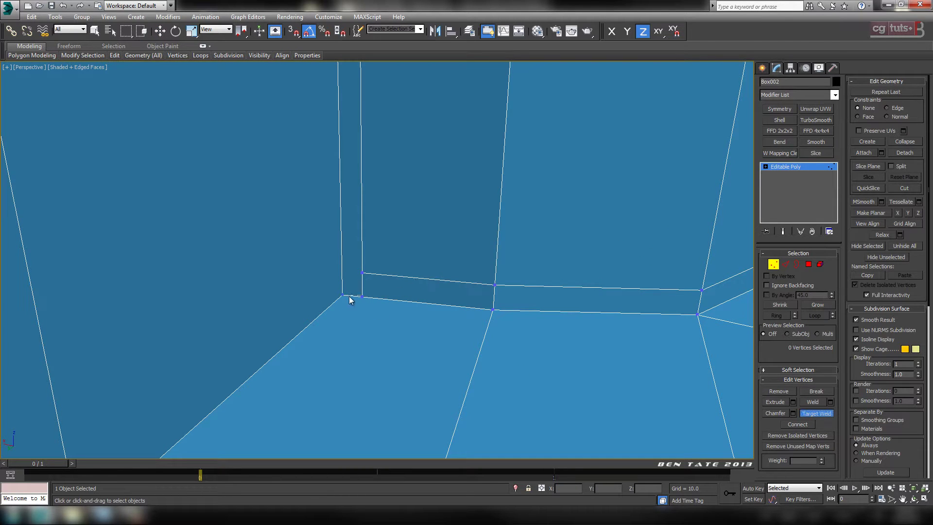
alt+middle_drag(400, 309, 367, 270)
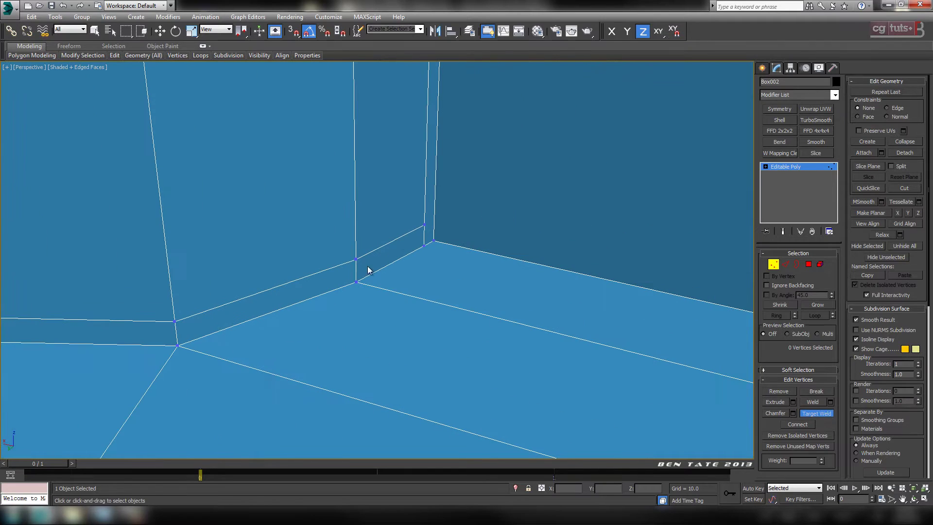
click(433, 241)
mouse_move(436, 241)
alt+middle_down()
mouse_move(441, 277)
mouse_move(412, 127)
alt+middle_up()
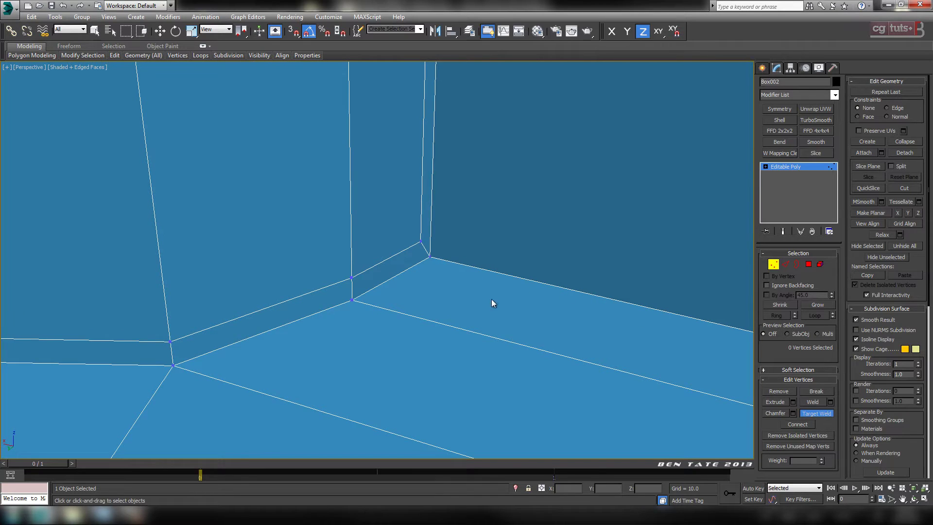
alt+middle_drag(397, 276, 439, 267)
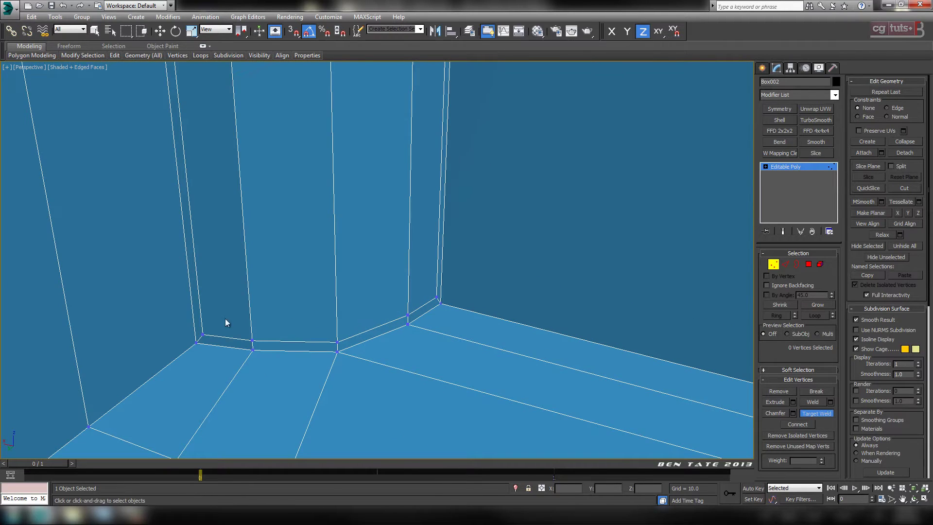
Step: Select the main floor polygons, including the strips beside the rounded inner corner that run up to the notch
alt+middle_drag(225, 319, 468, 272)
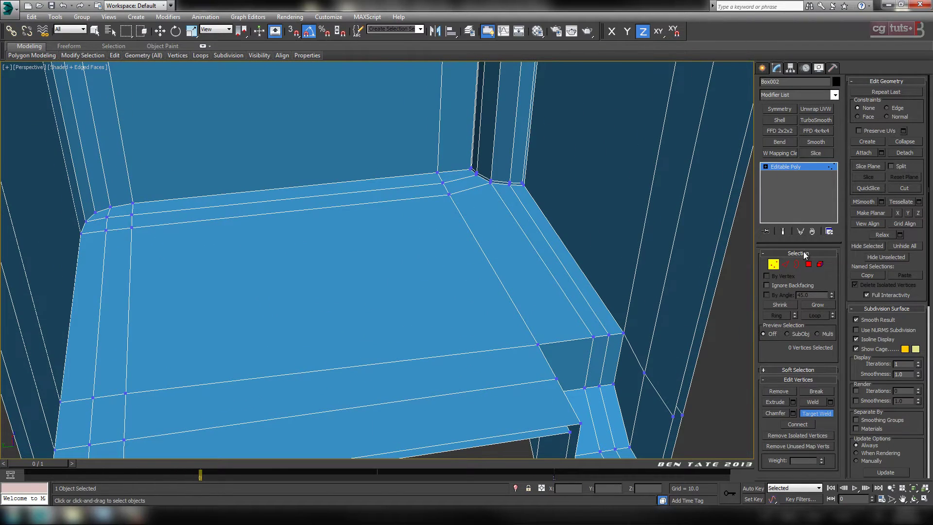
key(4)
middle_drag(643, 254, 451, 246)
ctrl+click(474, 212)
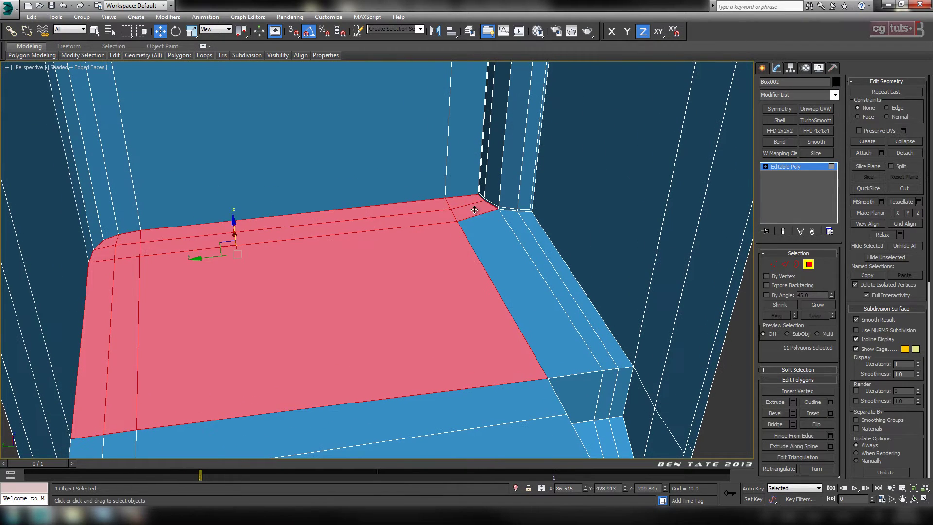
ctrl+click(507, 238)
ctrl+click(520, 232)
ctrl+click(532, 231)
middle_drag(537, 277, 506, 291)
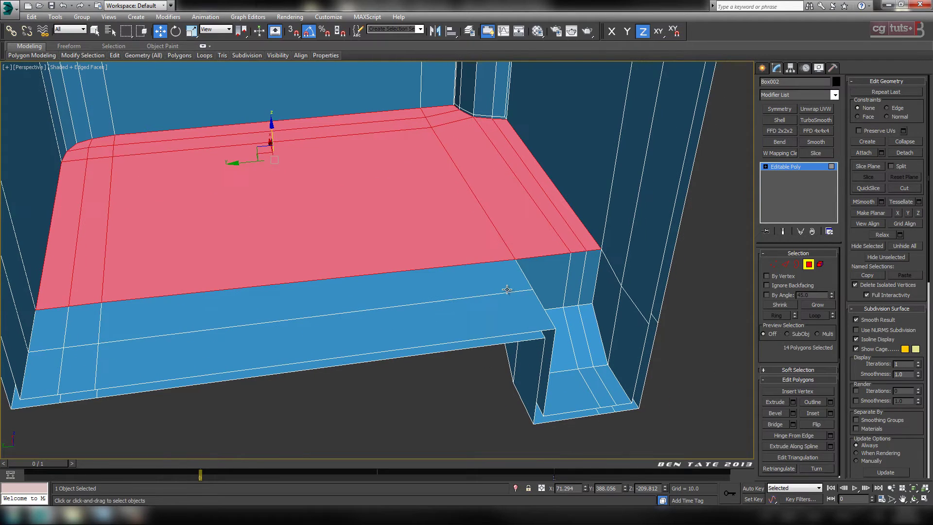
Step: Add the two rows of front floor polygons beside the notch to the selection
ctrl+click(506, 299)
ctrl+click(510, 315)
ctrl+click(73, 329)
ctrl+click(78, 367)
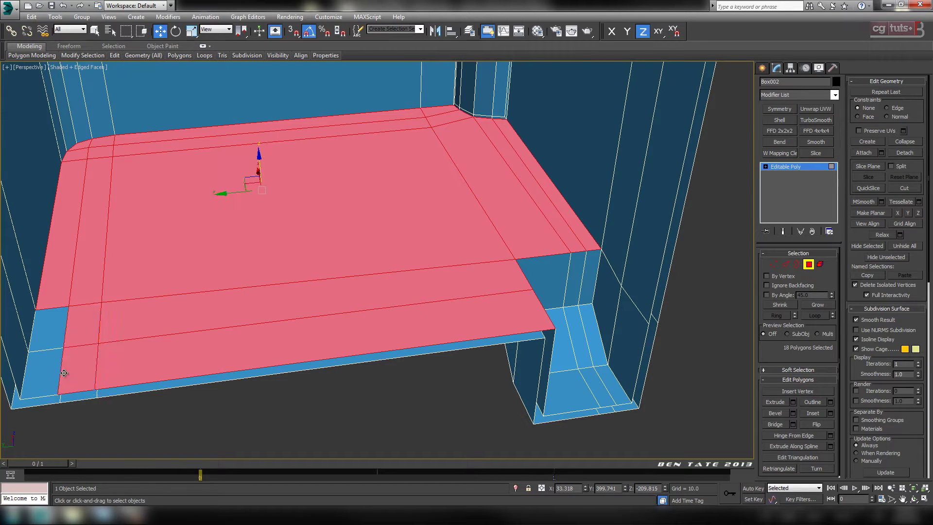
ctrl+click(49, 371)
ctrl+click(49, 335)
scroll(539, 292, down, 10)
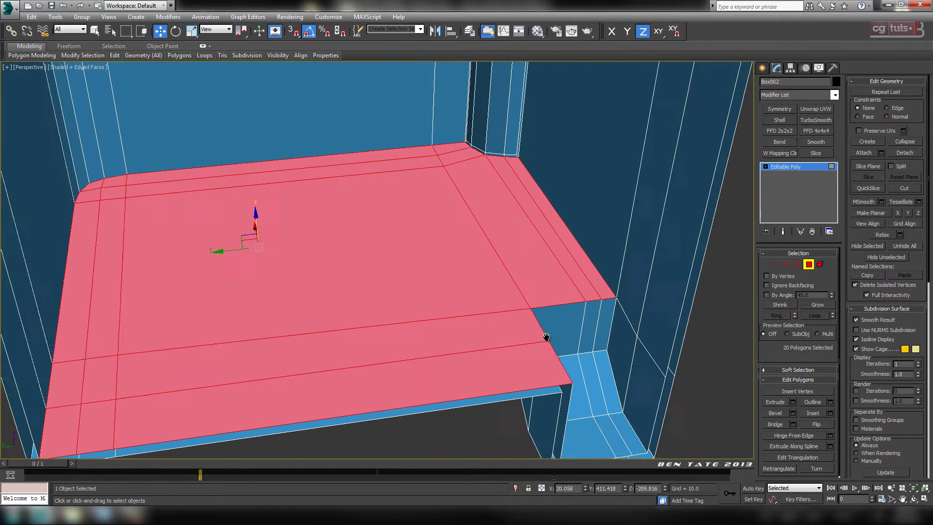
Step: Inset the selected floor polygons as a group by an amount of 3
alt+middle_drag(557, 333, 605, 322)
middle_drag(605, 322, 582, 286)
scroll(583, 287, up, 6)
alt+middle_drag(516, 273, 506, 282)
middle_drag(505, 282, 528, 329)
scroll(528, 328, up, 3)
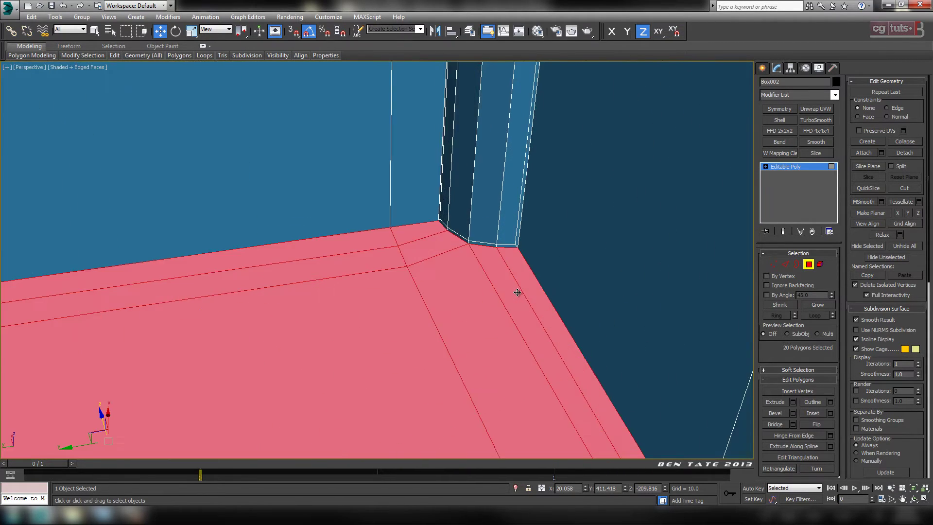
alt+middle_drag(518, 289, 437, 233)
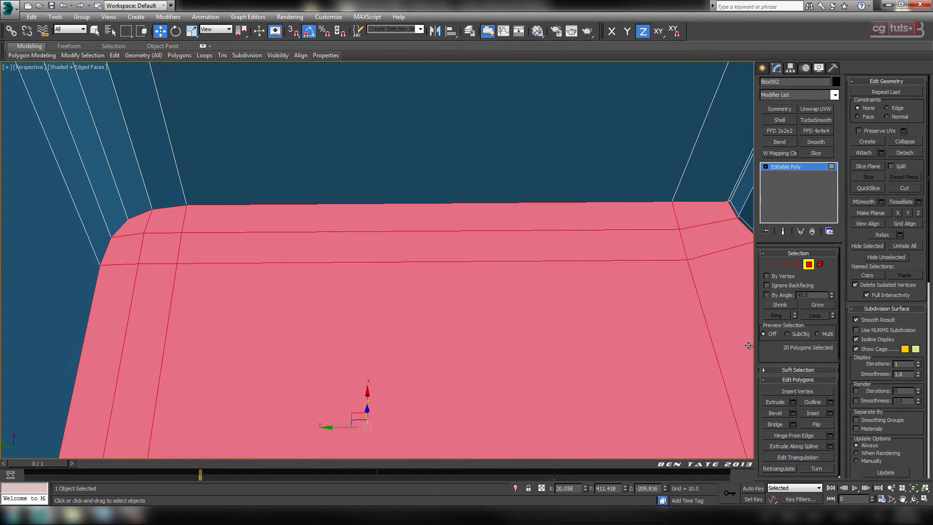
click(830, 413)
middle_drag(312, 236, 342, 270)
drag(372, 232, 372, 221)
scroll(329, 337, down, 3)
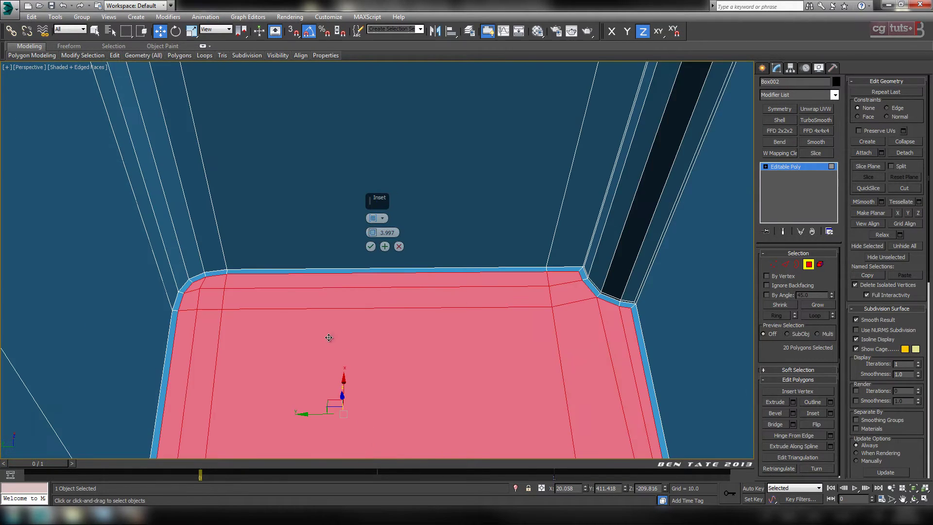
middle_drag(329, 337, 337, 223)
drag(374, 233, 374, 236)
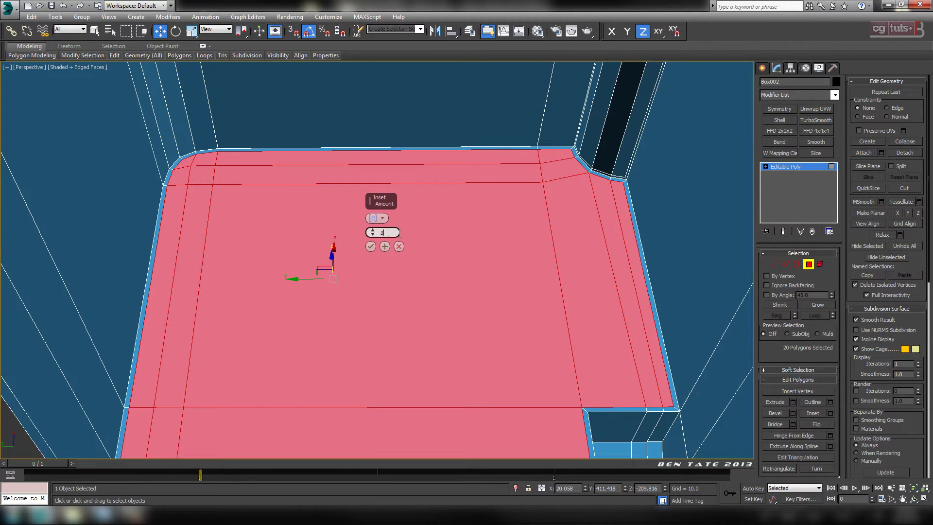
click(371, 246)
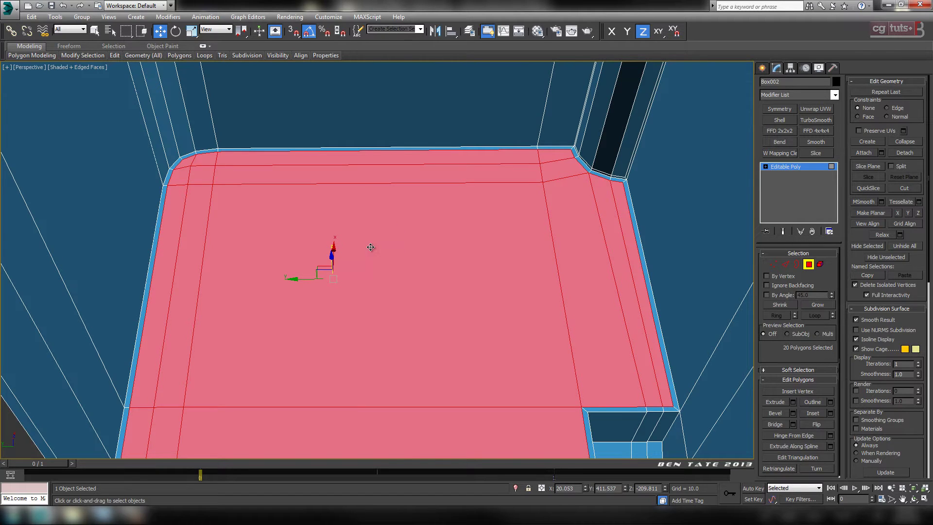
Step: Examine the inset border around the floor's notch and where it meets the side wall
scroll(370, 246, down, 6)
middle_drag(405, 240, 389, 221)
scroll(389, 221, up, 8)
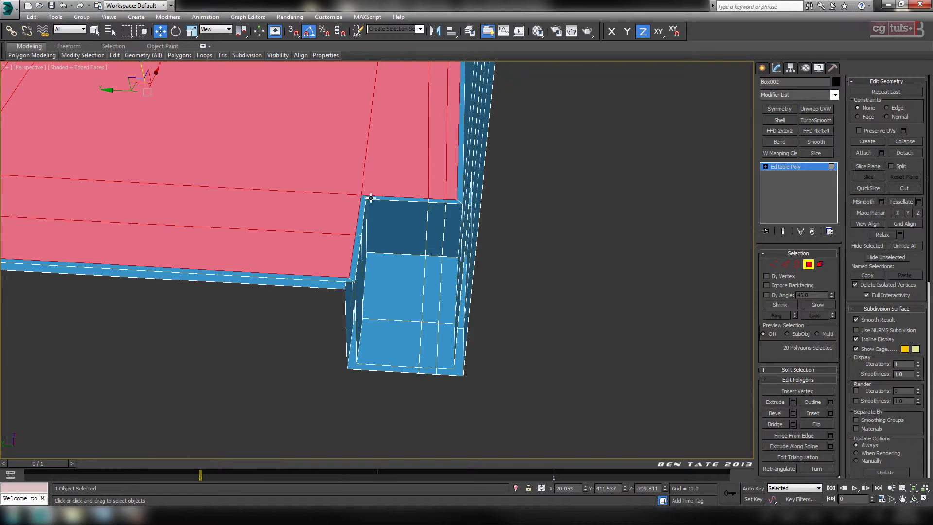
alt+middle_drag(398, 237, 445, 248)
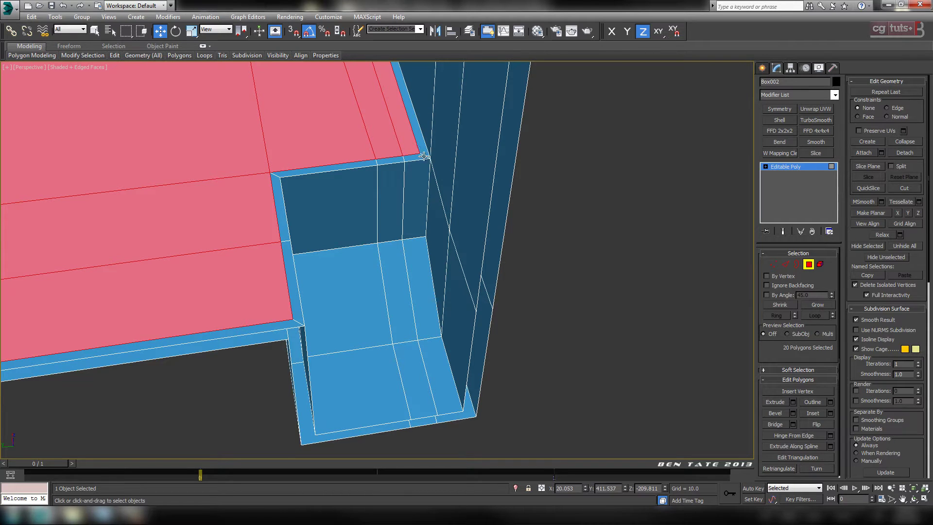
click(423, 156)
key(z)
scroll(428, 245, down, 5)
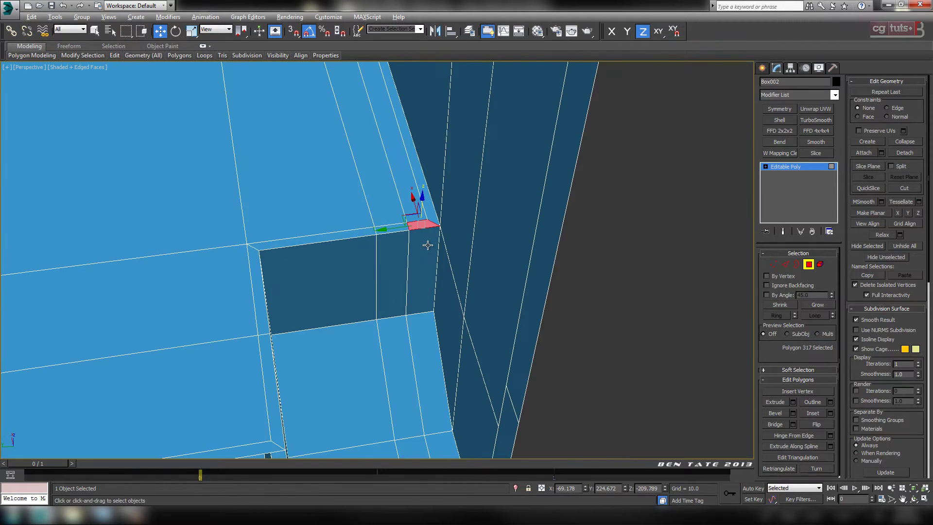
alt+middle_drag(428, 245, 417, 200)
middle_drag(454, 246, 404, 219)
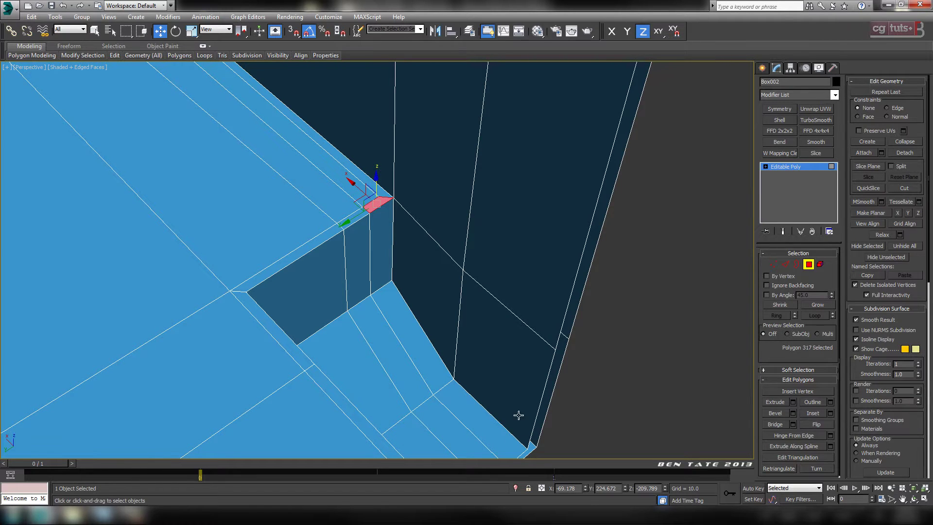
alt+middle_drag(518, 415, 518, 288)
Step: Select the four short cross edges running down the notch beside the side wall and connect them with one edge line
click(785, 264)
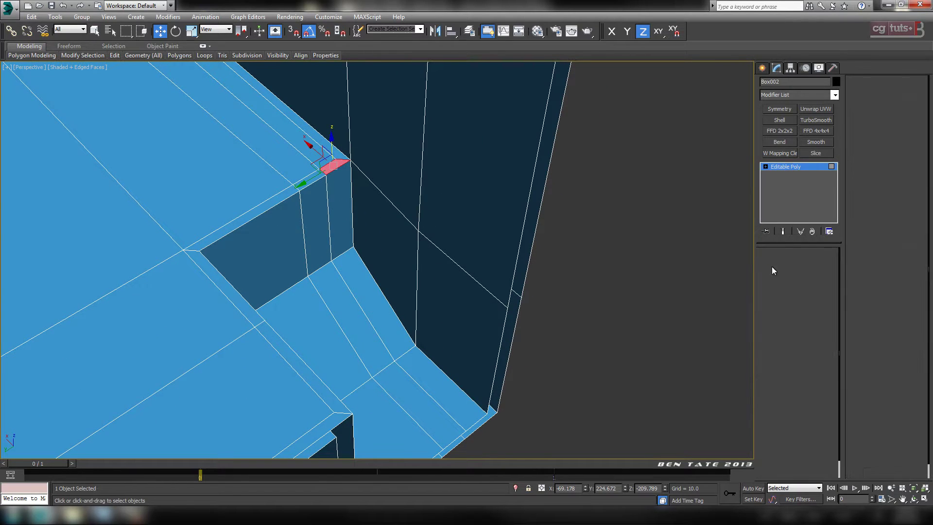
click(341, 163)
ctrl+click(344, 254)
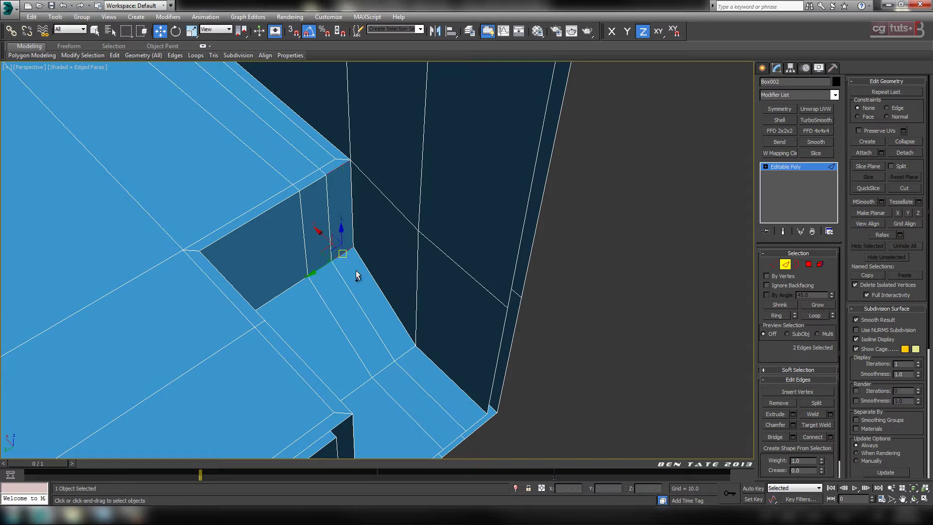
ctrl+click(403, 354)
ctrl+click(479, 424)
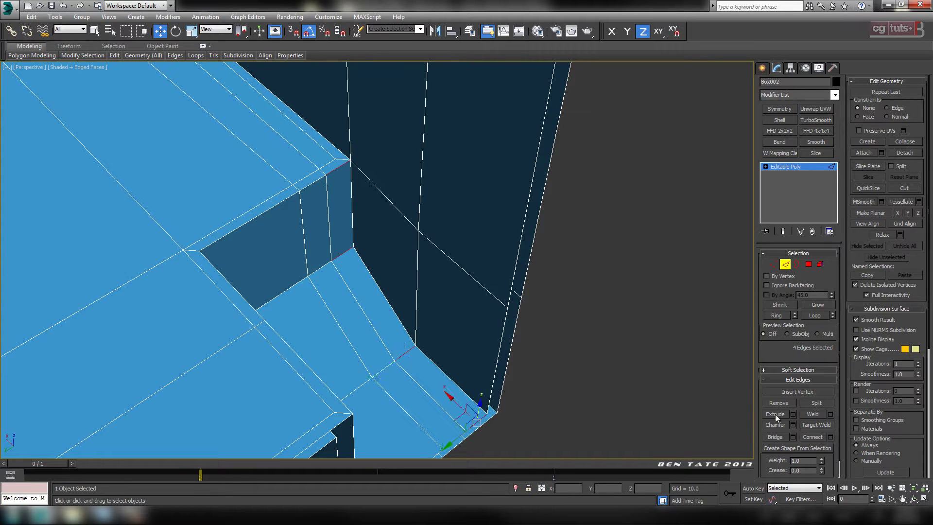
click(815, 439)
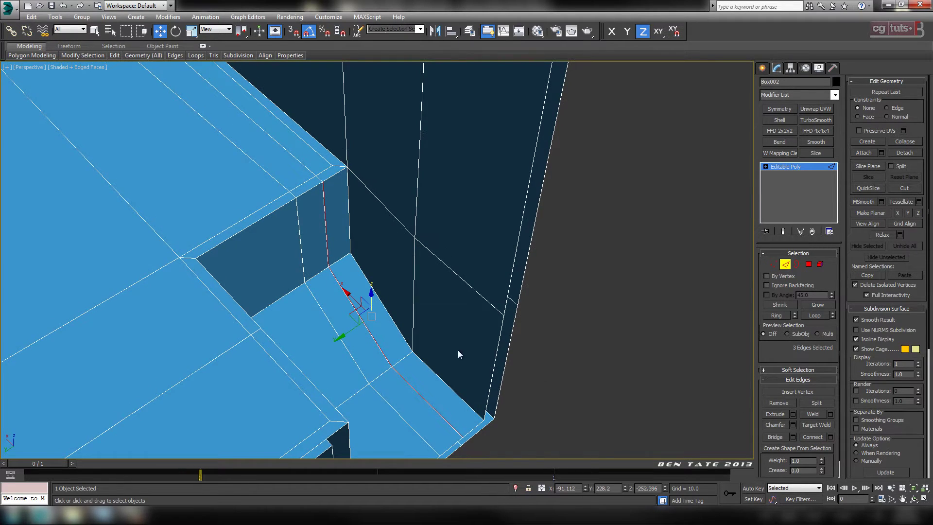
Step: Move the new notch edges along Y in the Top view to line up with the inset corner, at about Y 222.5
key(alt+w)
key(alt+w)
key(z)
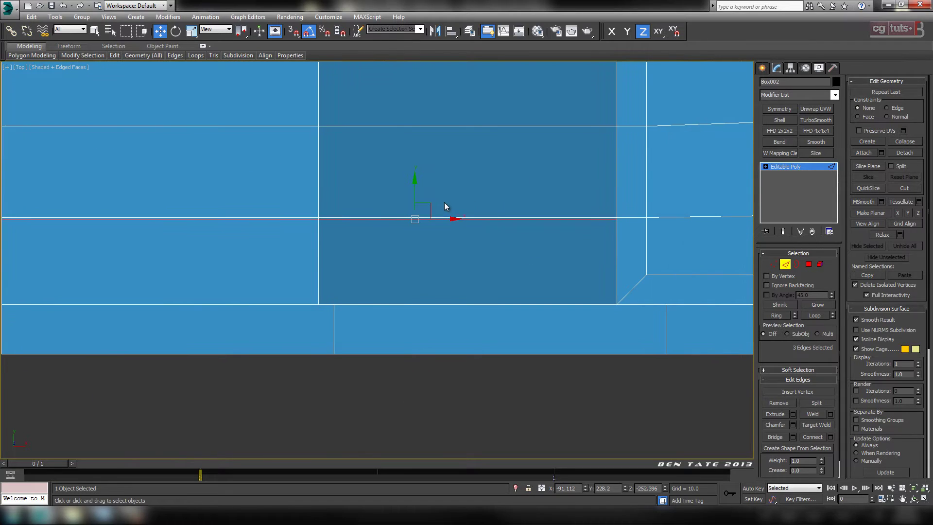
drag(417, 191, 422, 247)
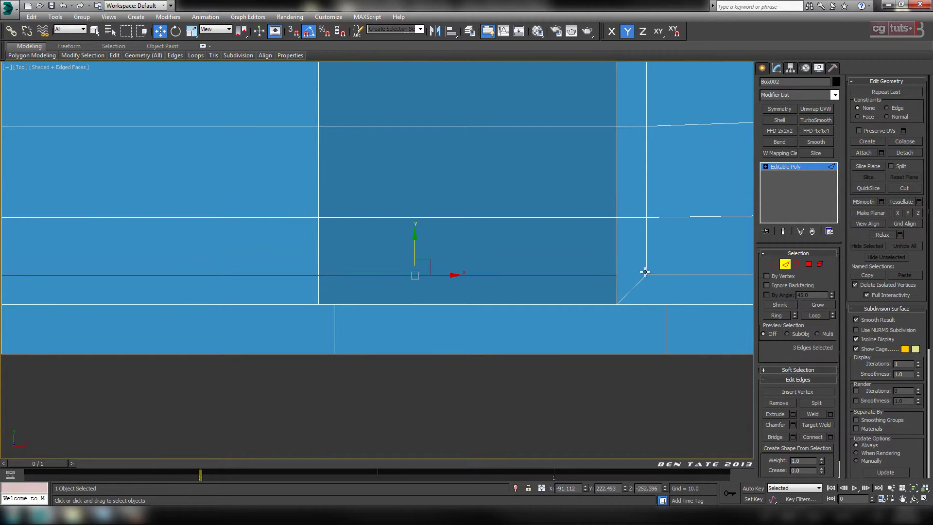
key(alt+w)
right_click(665, 334)
key(alt+w)
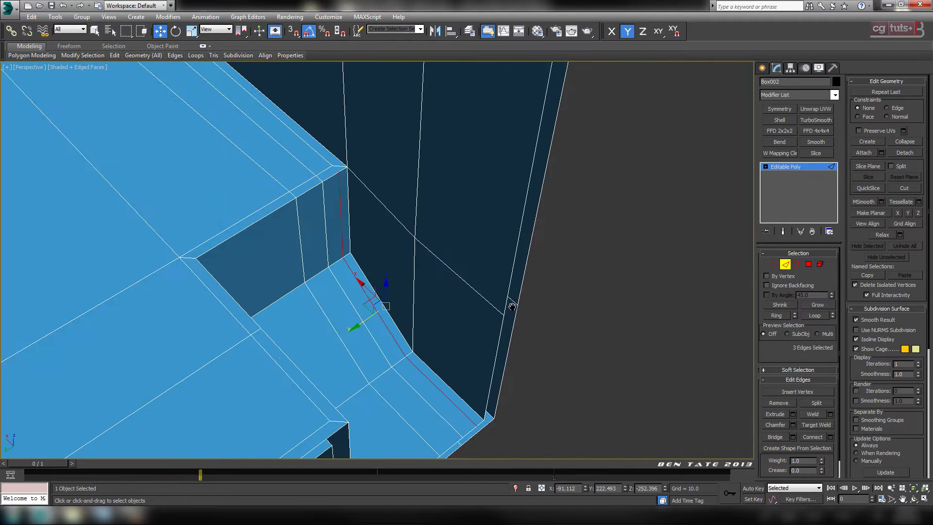
Step: Connect the floor's inset corner vertex to the top vertex of the new notch edge beside the side wall
scroll(510, 304, up, 3)
middle_drag(350, 175, 447, 266)
scroll(447, 267, up, 2)
key(1)
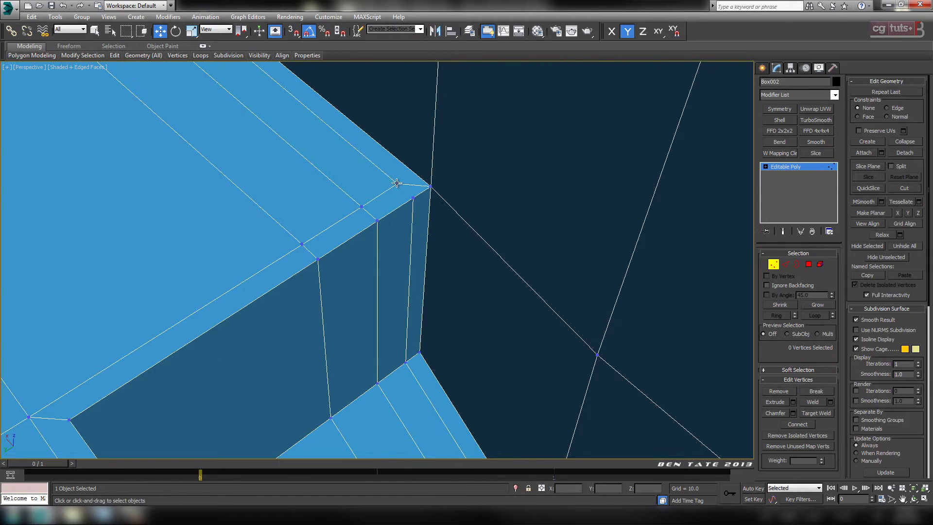
click(398, 183)
ctrl+click(413, 199)
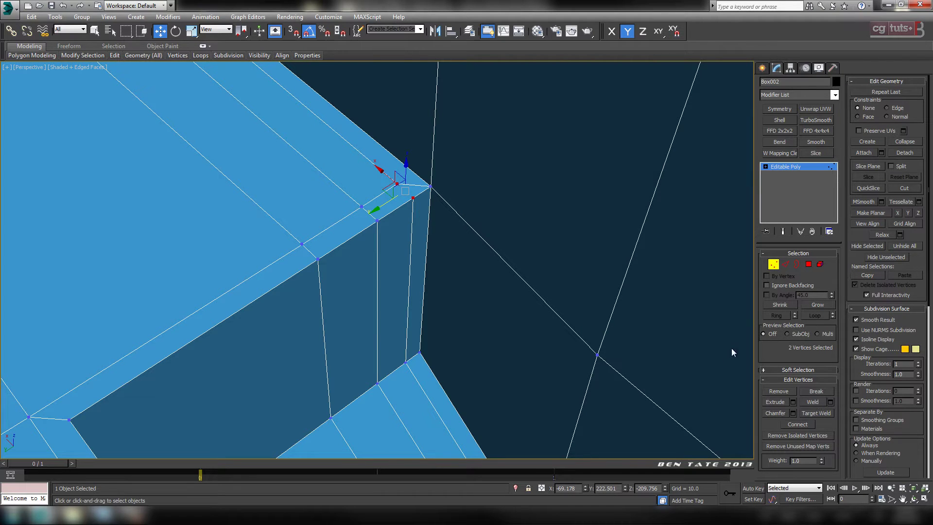
alt+middle_drag(570, 375, 591, 395)
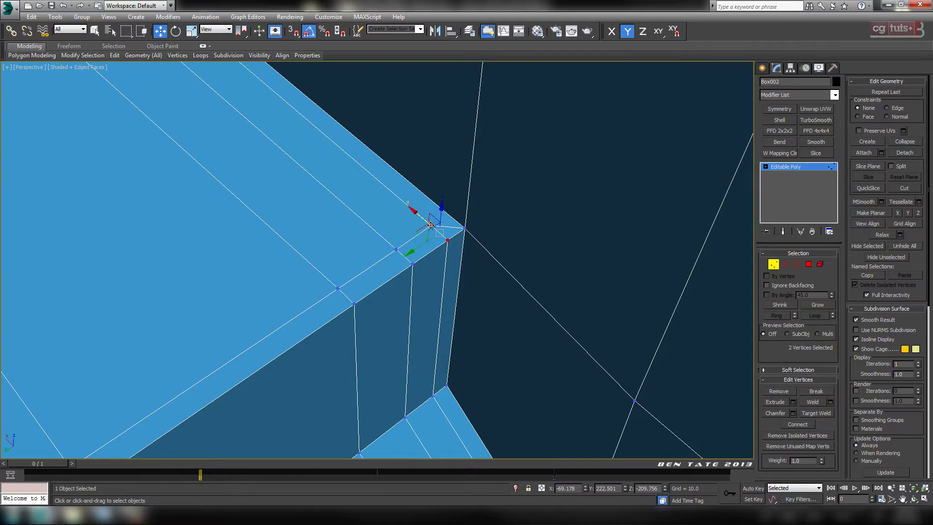
Step: Select the box's lower vertical edges in the Back view and connect them with one centred horizontal edge loop
scroll(440, 331, down, 10)
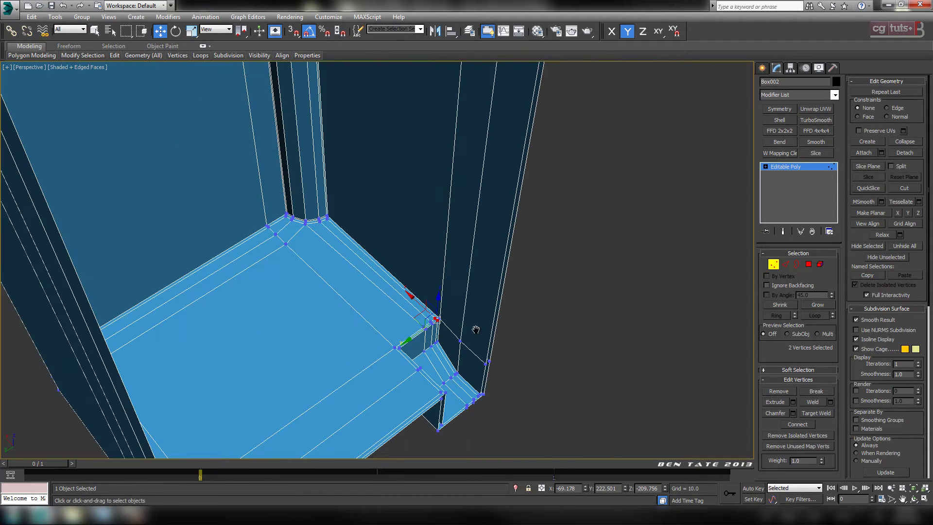
alt+middle_drag(484, 170, 518, 308)
scroll(518, 308, up, 8)
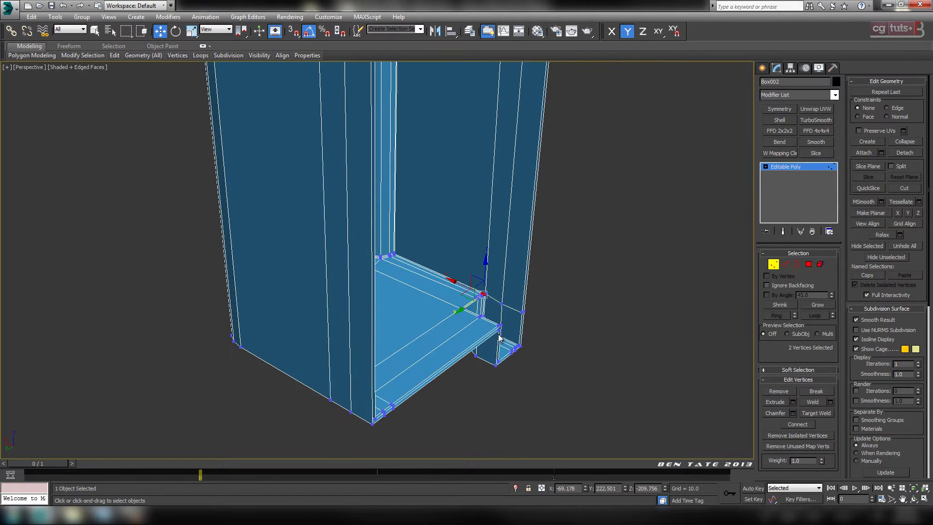
scroll(505, 308, down, 6)
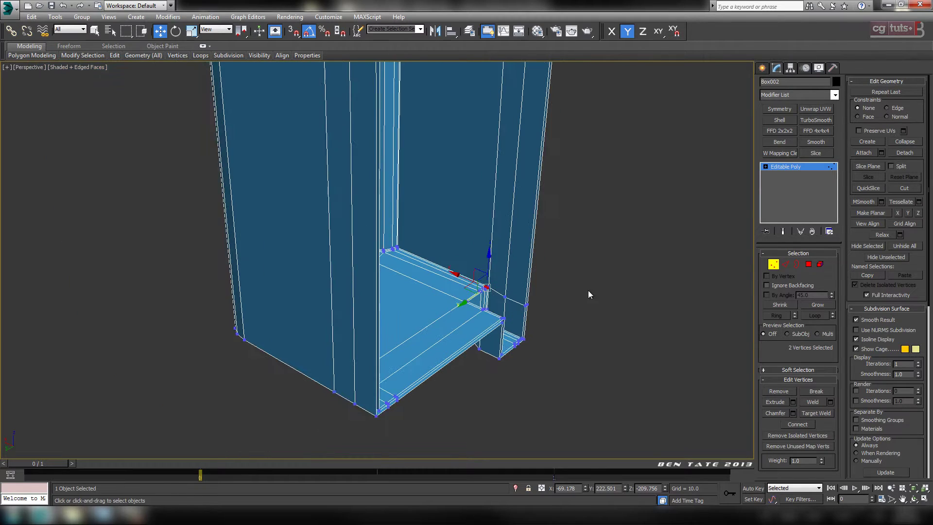
key(alt+w)
right_click(626, 220)
key(alt+w)
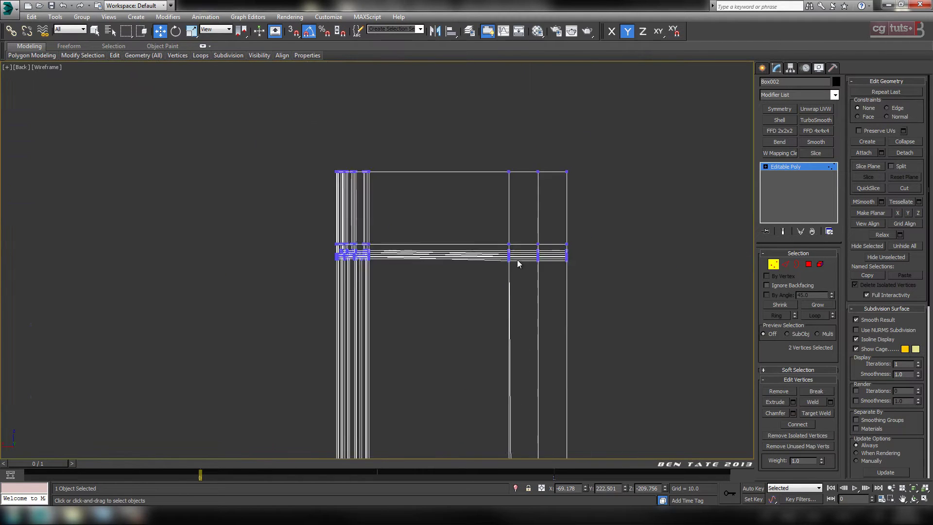
scroll(517, 260, down, 5)
click(785, 264)
middle_drag(695, 278, 652, 257)
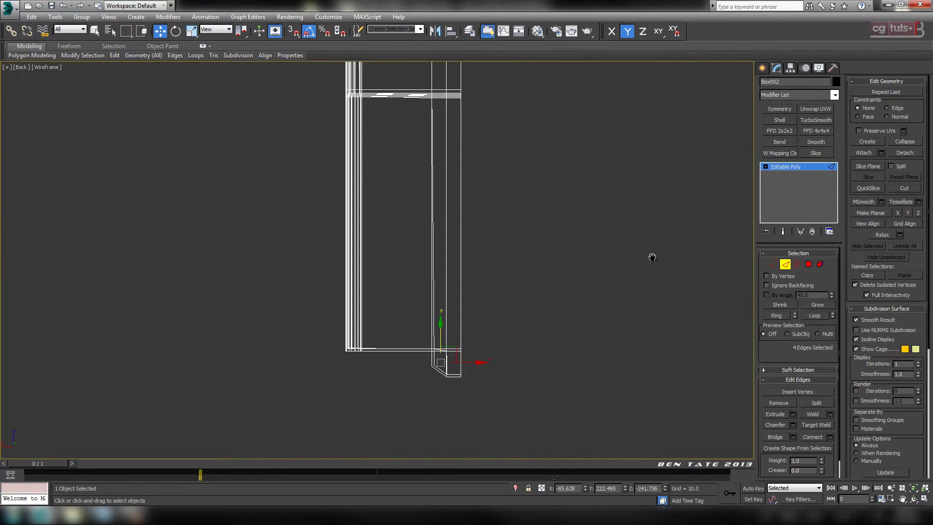
drag(272, 257, 535, 320)
scroll(544, 292, up, 4)
middle_drag(536, 325, 630, 335)
click(830, 437)
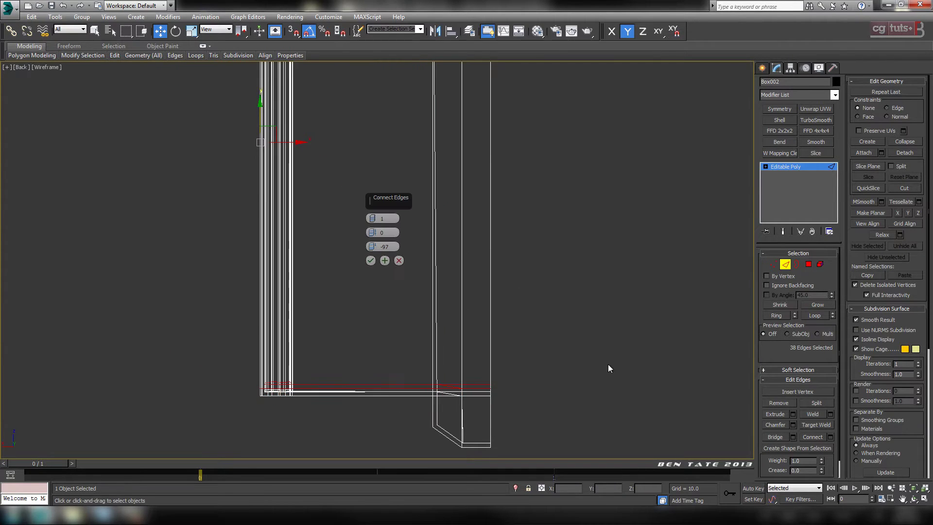
middle_drag(497, 294, 526, 270)
right_click(371, 249)
click(372, 261)
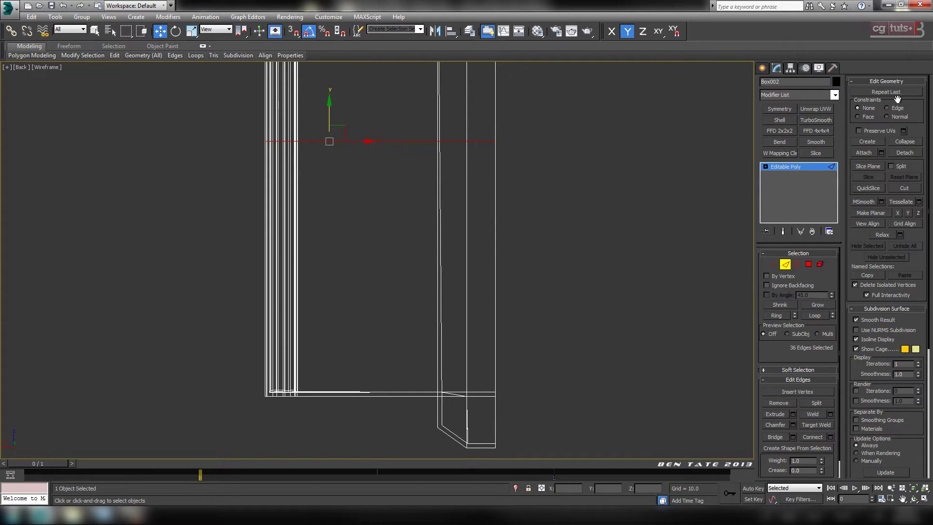
Step: Slide the new edge loop down along the walls, constrained to edges, until it sits just above the floor
drag(330, 114, 337, 345)
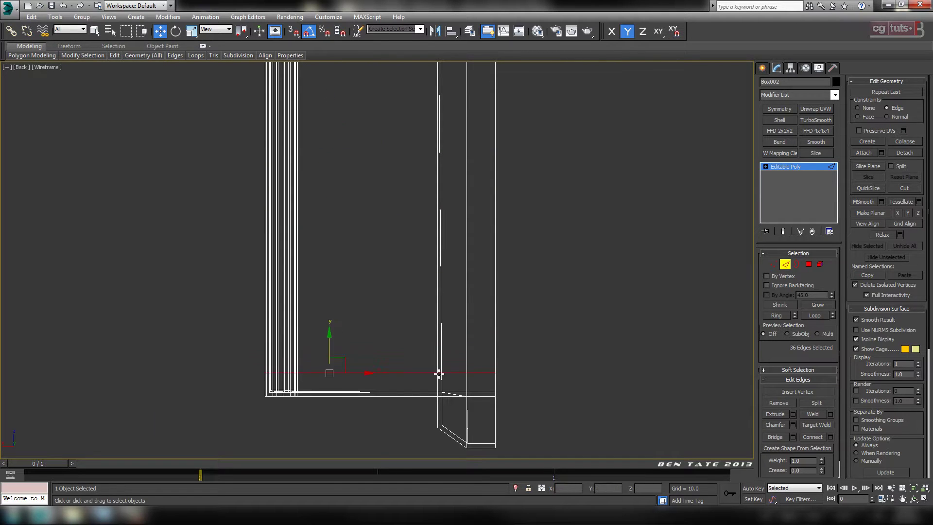
key(alt+w)
right_click(632, 389)
key(alt+w)
middle_drag(532, 360, 540, 352)
scroll(433, 281, up, 3)
middle_drag(481, 317, 471, 265)
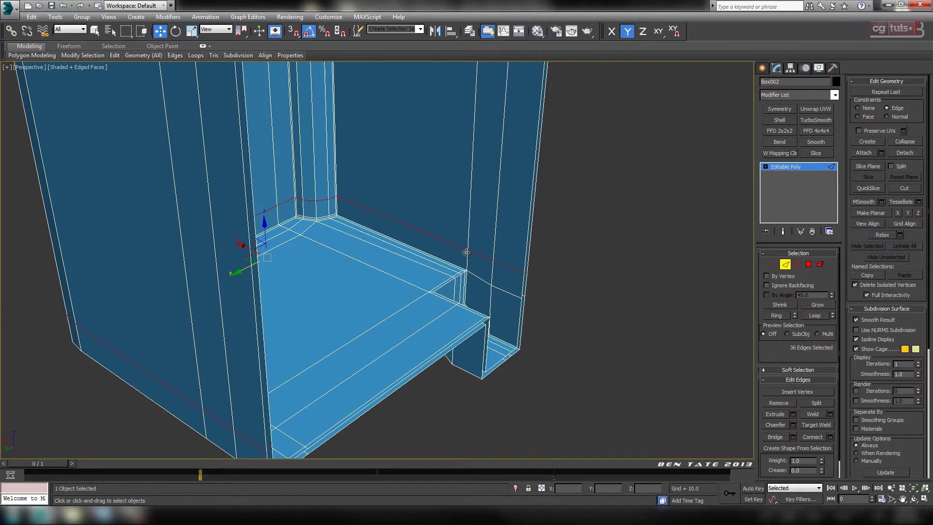
scroll(472, 247, up, 3)
middle_drag(468, 304, 476, 233)
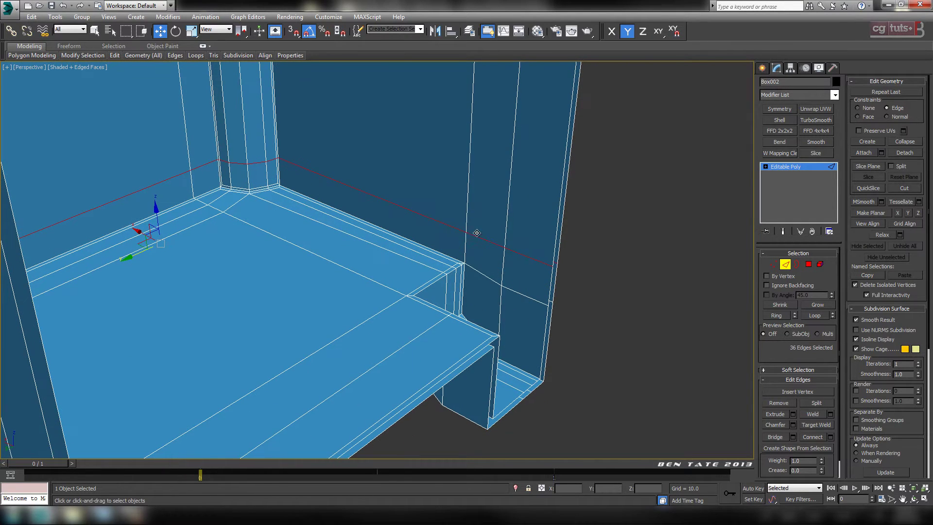
scroll(468, 293, down, 3)
Step: Connect the vertical edges above that loop in the Back view and slide the second loop down to just above the first
key(alt+w)
right_click(536, 214)
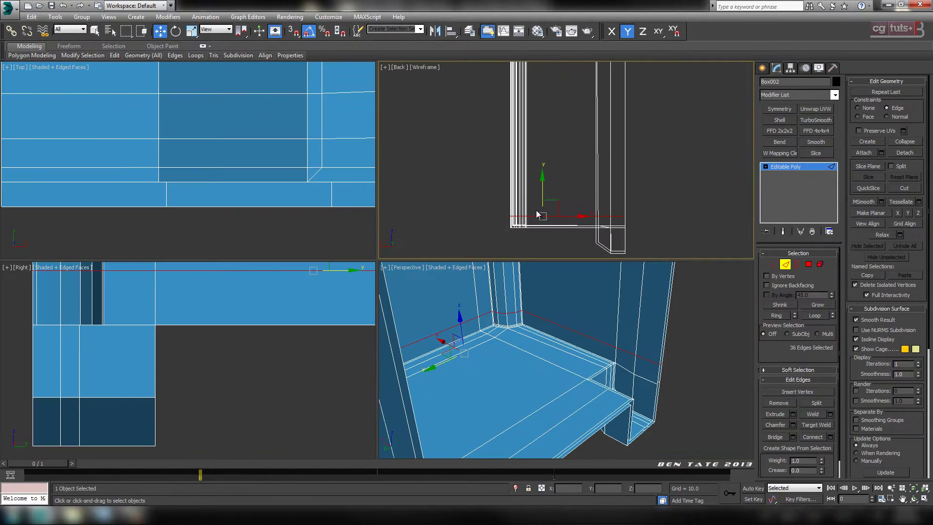
key(alt+w)
drag(552, 322, 553, 323)
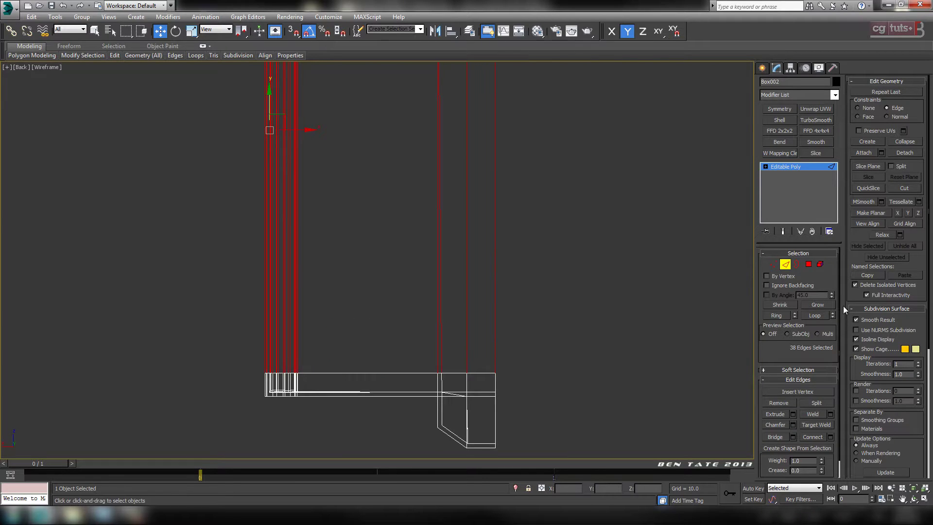
click(811, 437)
middle_drag(582, 166, 576, 181)
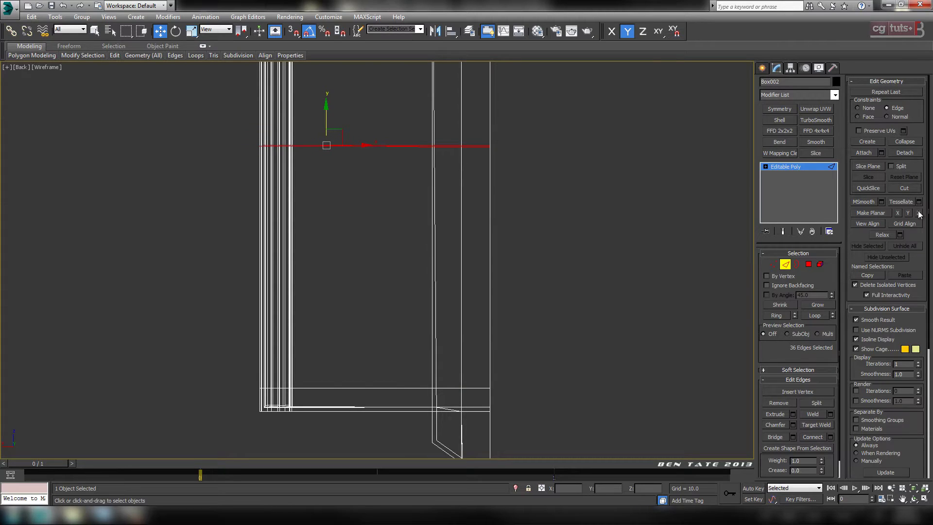
drag(323, 113, 346, 345)
key(alt+w)
key(alt+w)
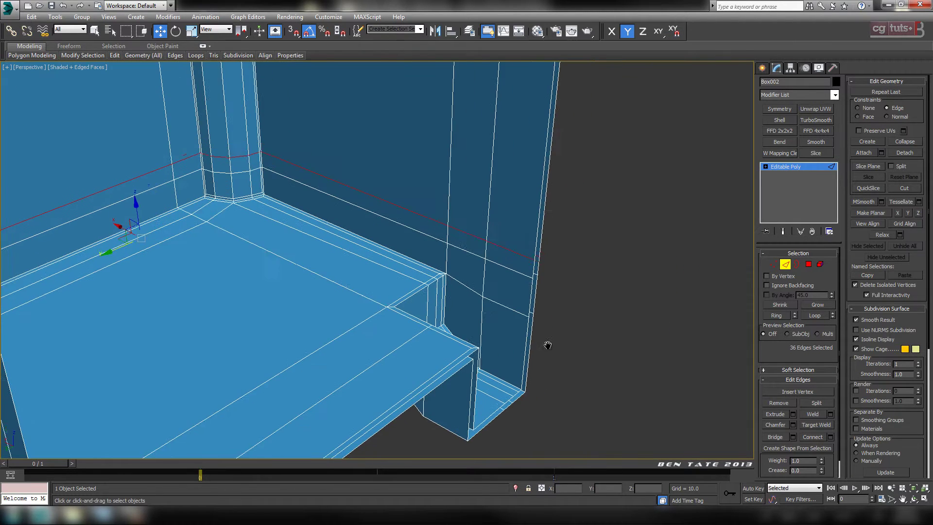
Step: Try to connect the two side-wall loops with a short vertical edge and slide it along X towards the notch corner
scroll(490, 308, up, 3)
middle_drag(489, 308, 505, 336)
scroll(505, 336, up, 2)
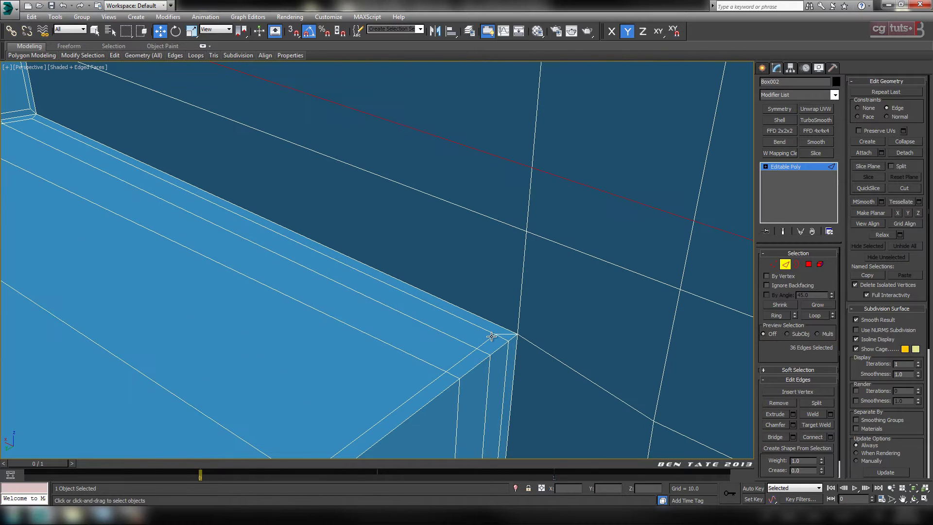
click(507, 222)
click(812, 436)
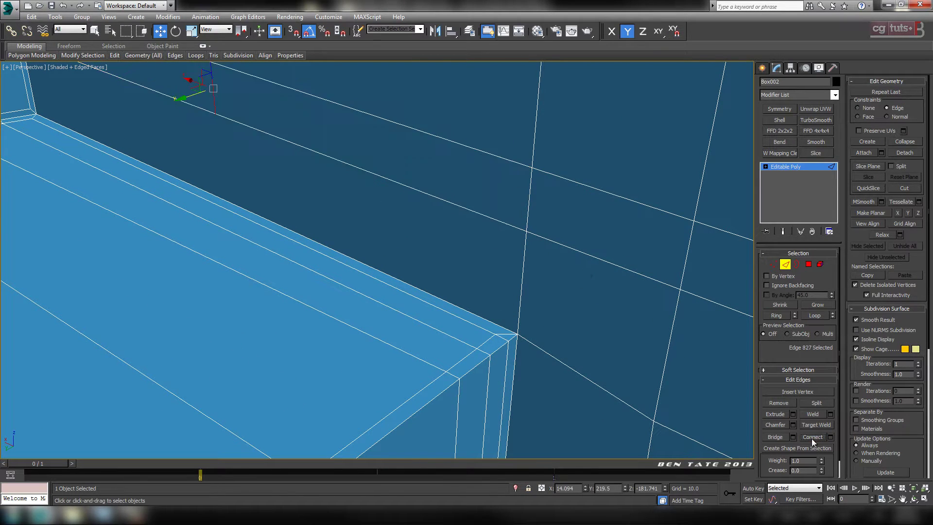
middle_drag(327, 171, 339, 188)
key(F5)
drag(201, 101, 565, 316)
alt+middle_drag(565, 316, 644, 339)
middle_drag(610, 389, 625, 396)
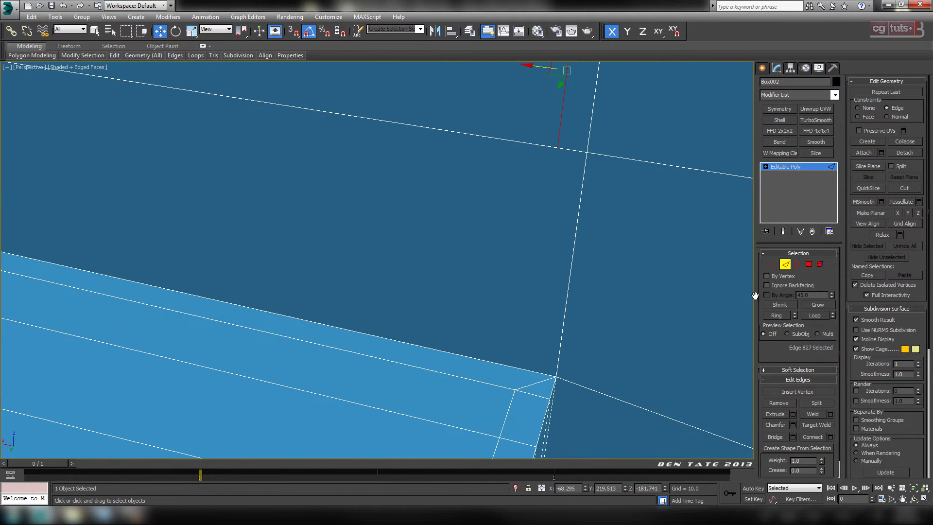
alt+middle_drag(575, 302, 552, 312)
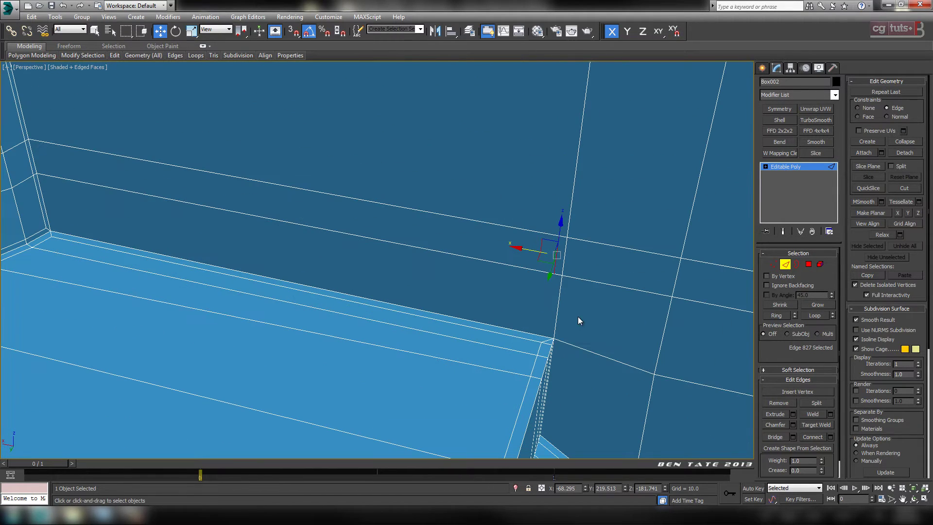
Step: Connect both side-wall loops and the wall's floor edge with one vertical line, and slide it along X to about -67.9 beside the notch corner
key(alt+r)
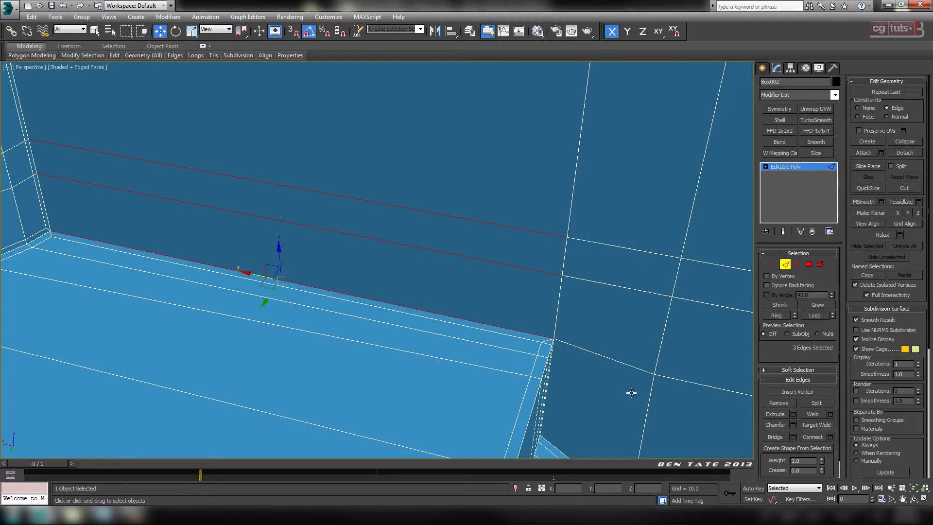
click(813, 437)
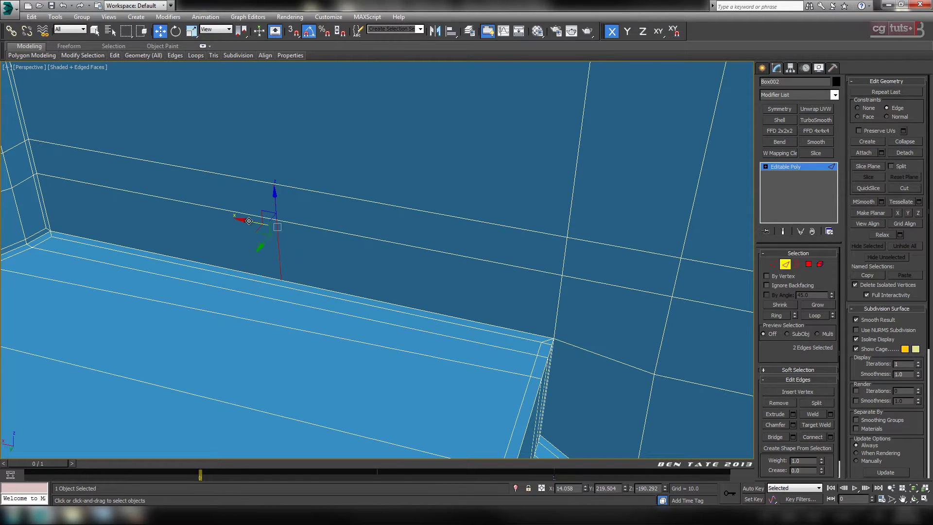
drag(248, 221, 516, 306)
middle_drag(557, 327, 530, 303)
scroll(529, 302, up, 6)
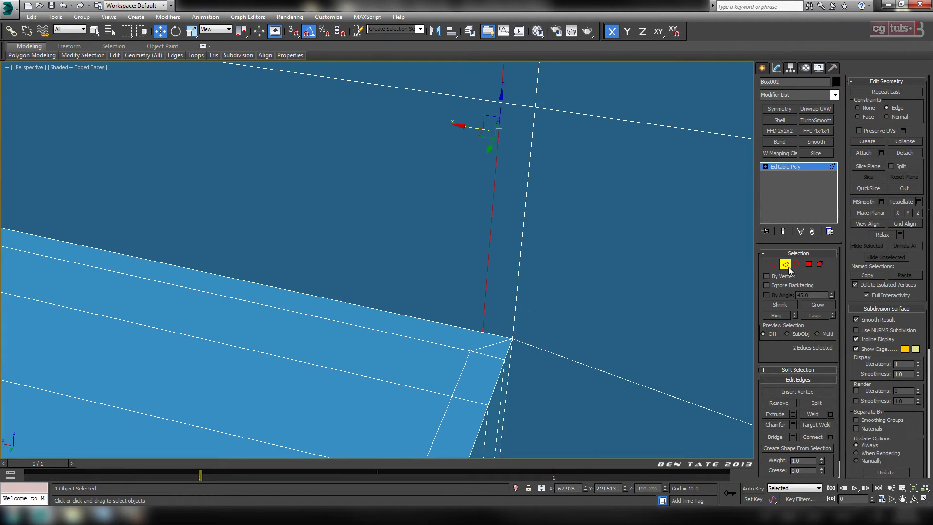
Step: Connect the vertical line's bottom vertex to the inset corner vertex and remove the diagonal edge running to the wall corner
click(774, 264)
click(482, 332)
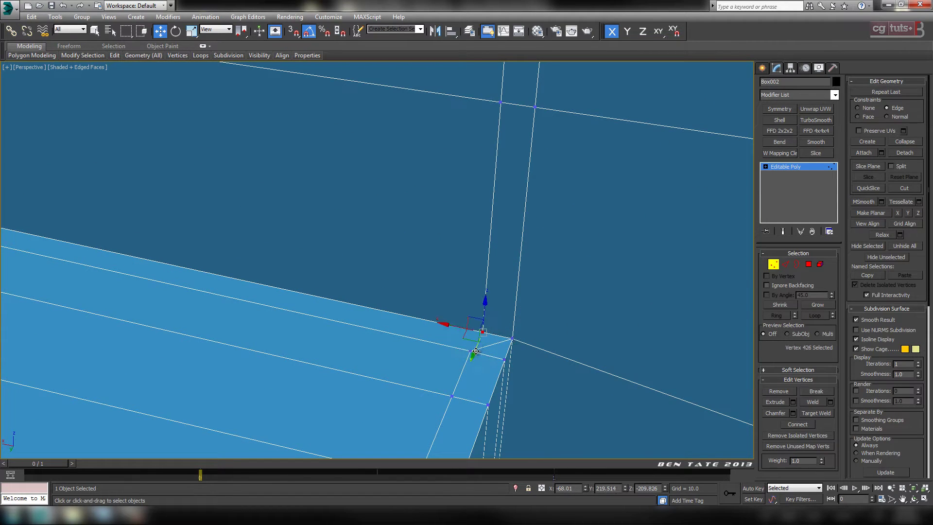
ctrl+click(470, 350)
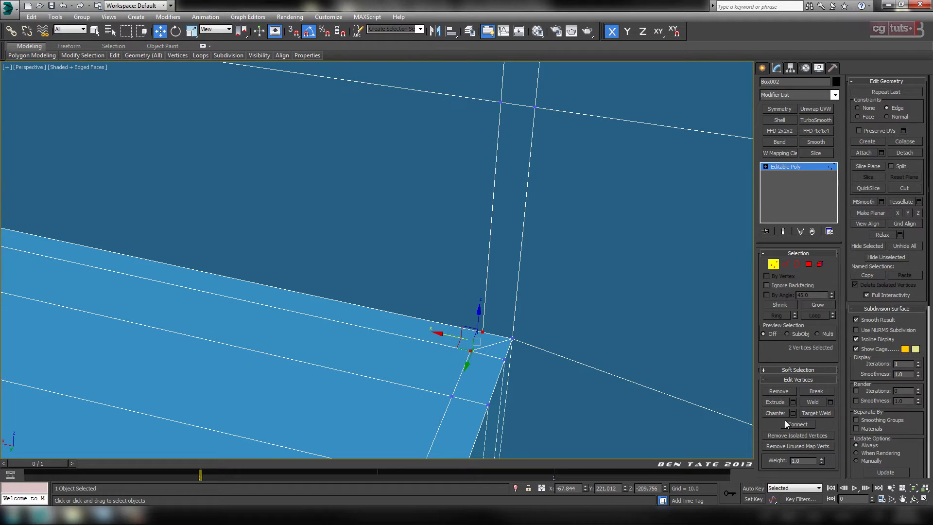
click(786, 265)
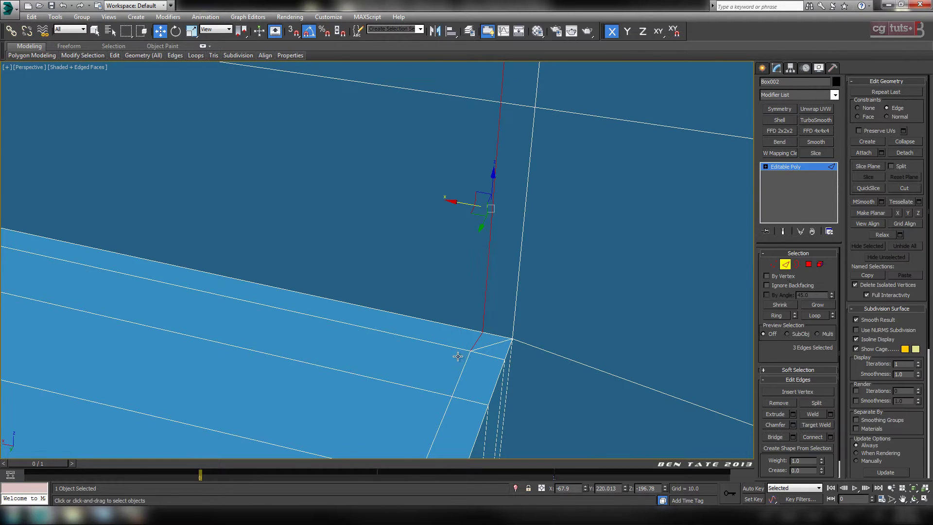
click(487, 346)
click(779, 402)
Step: Connect the ring of short vertical wall edges between the floor and lower loop with one segment, slid close to the floor
middle_drag(537, 351, 364, 323)
scroll(528, 364, down, 2)
scroll(380, 342, up, 4)
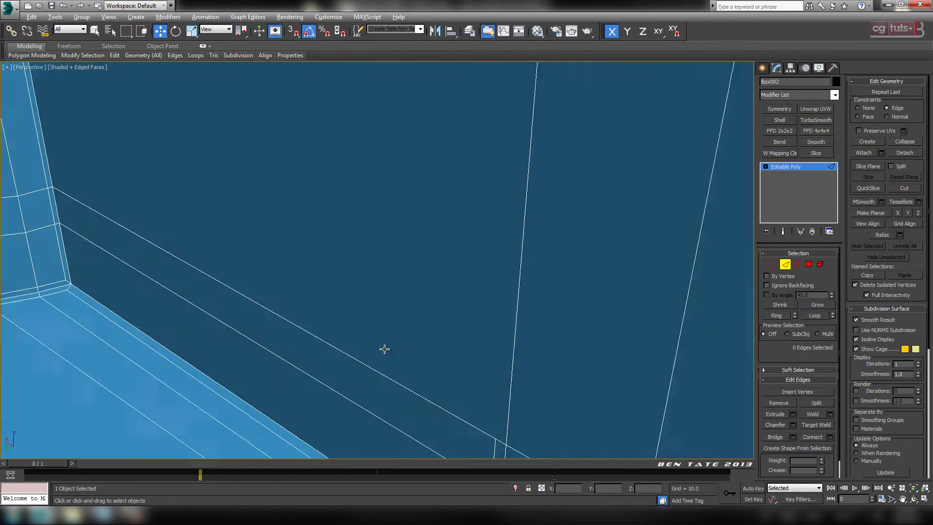
scroll(384, 349, down, 3)
middle_drag(348, 215, 483, 310)
scroll(460, 291, up, 5)
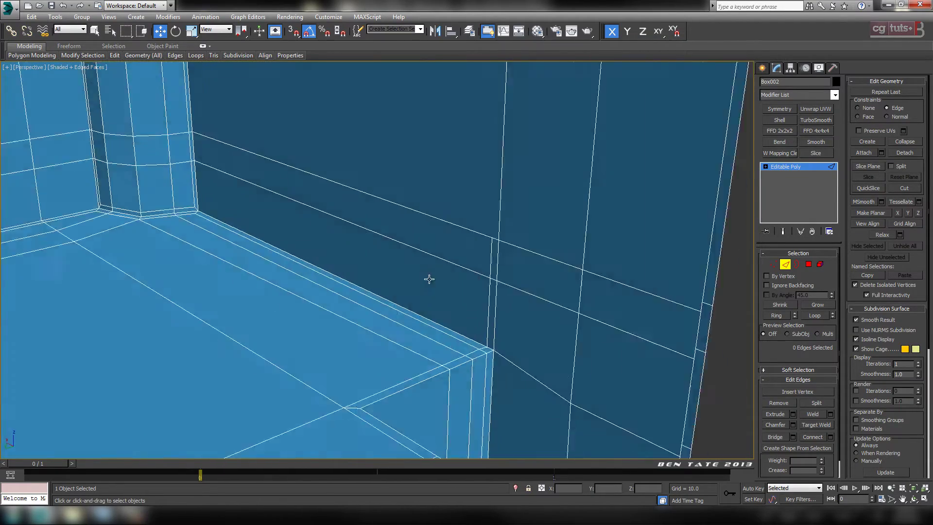
middle_drag(427, 264, 513, 217)
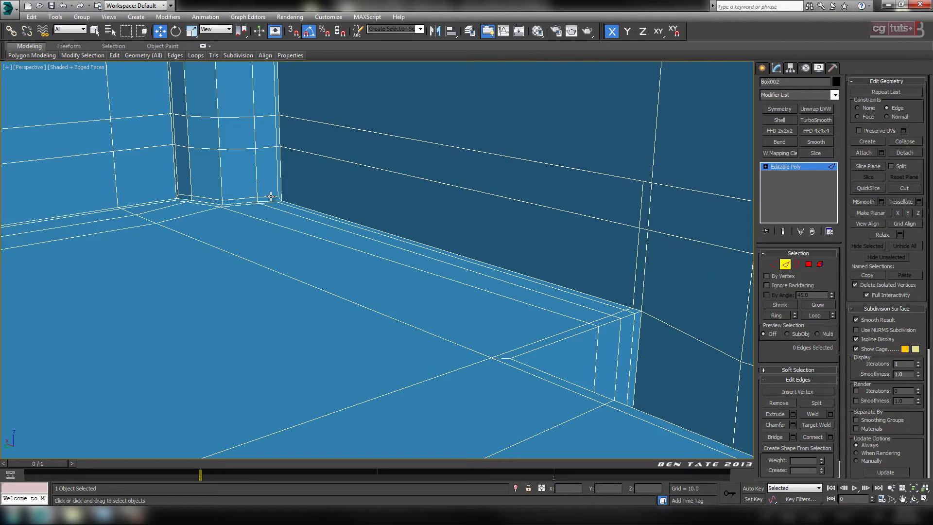
click(636, 261)
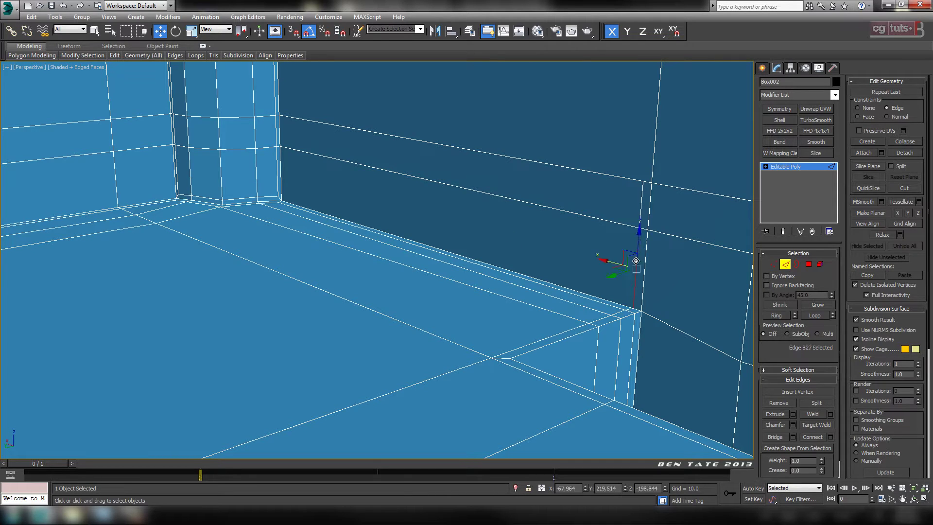
click(773, 316)
click(830, 436)
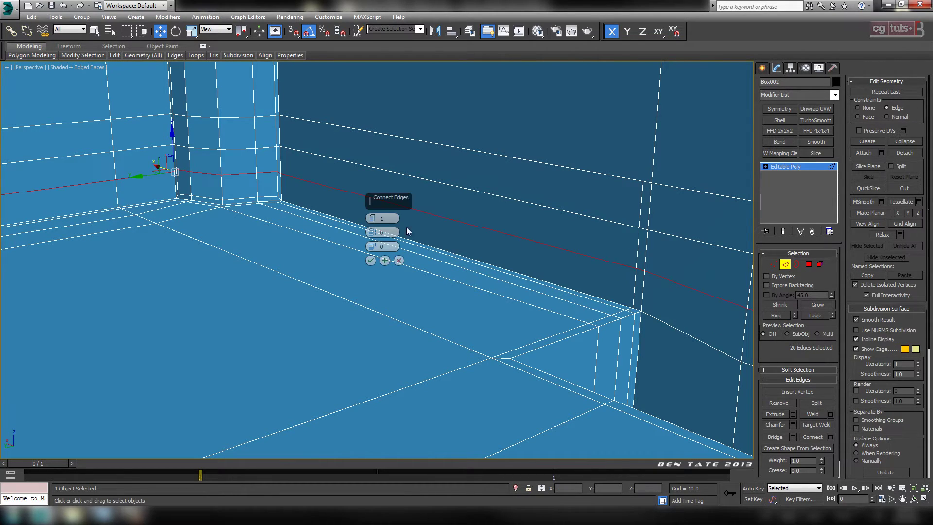
drag(372, 246, 380, 418)
click(371, 260)
Step: Connect the ring of edges across the notch's sloped face with two segments, pinch 83 and slide 0
scroll(340, 224, up, 5)
middle_drag(339, 225, 381, 243)
scroll(416, 262, down, 3)
alt+middle_drag(289, 276, 314, 306)
click(325, 295)
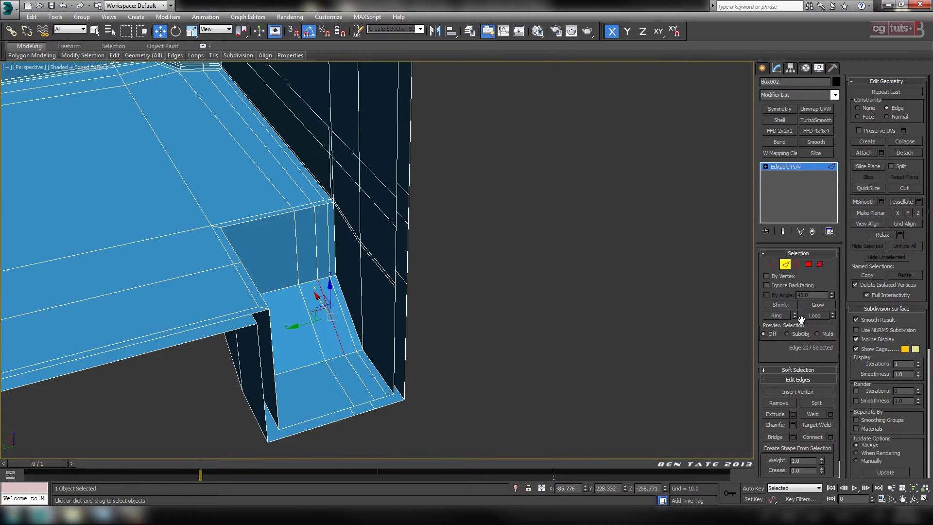
click(775, 316)
alt+middle_drag(420, 303, 507, 372)
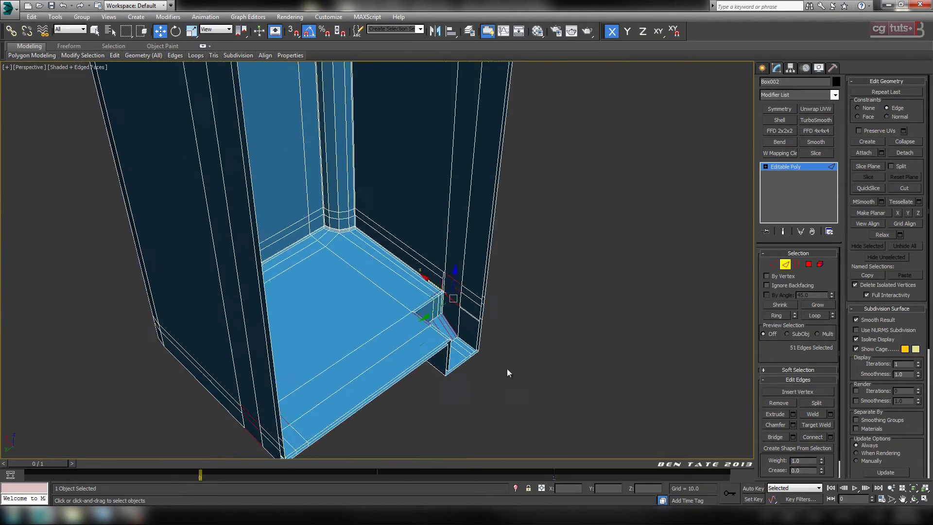
scroll(507, 372, up, 8)
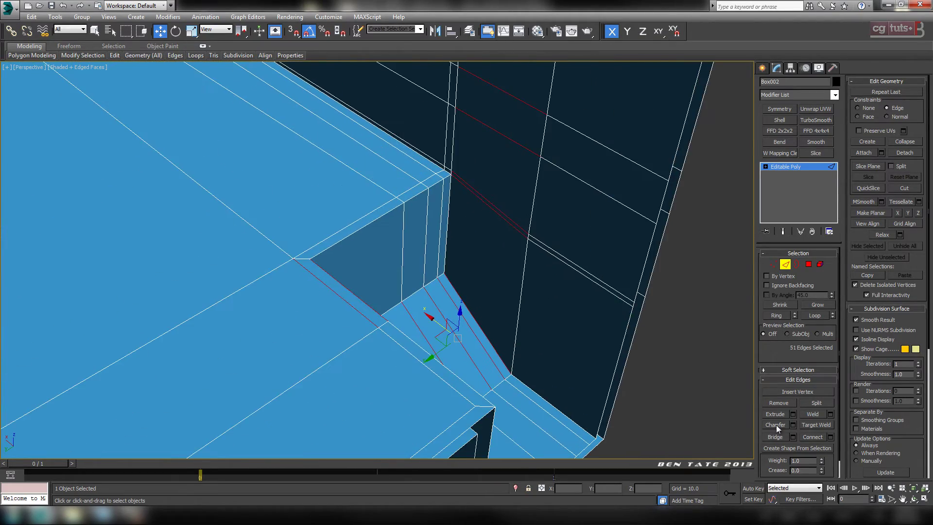
click(830, 437)
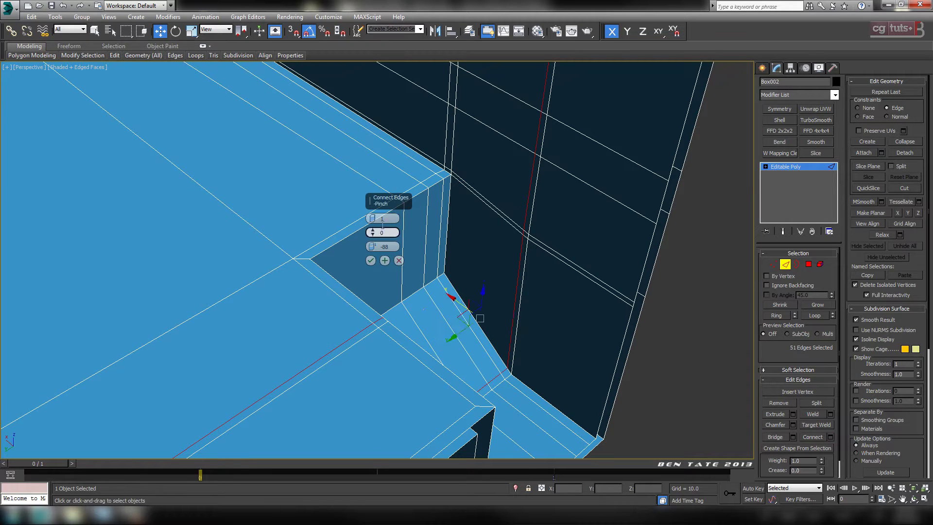
click(372, 218)
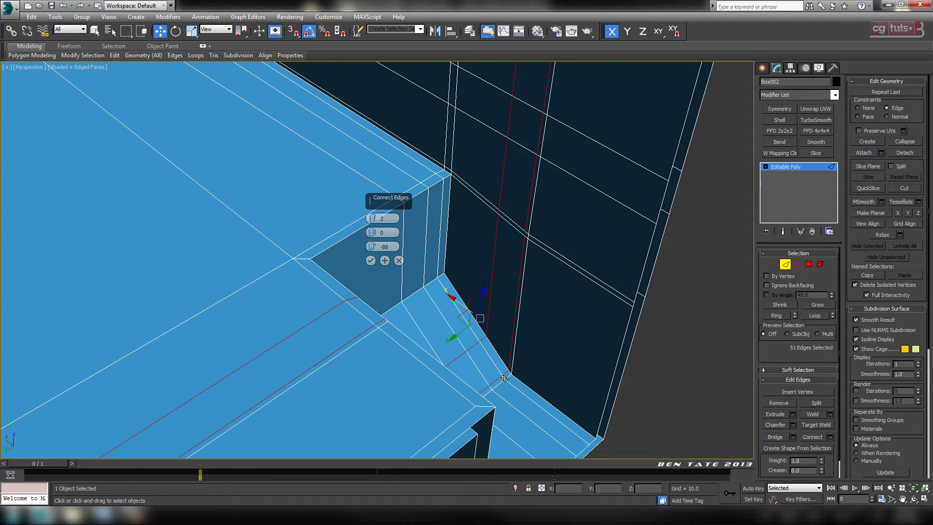
right_click(373, 246)
drag(370, 235, 384, 73)
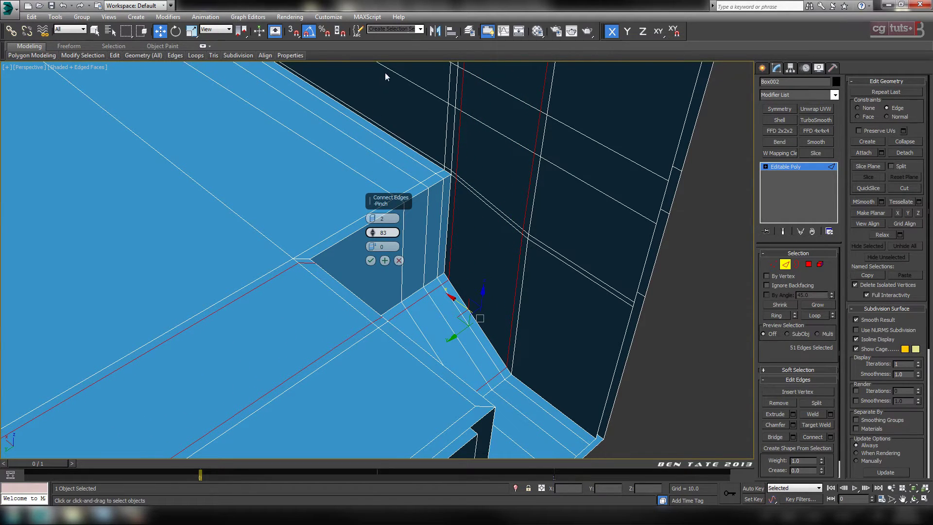
alt+middle_drag(522, 420, 497, 374)
scroll(497, 374, down, 5)
middle_drag(486, 320, 569, 253)
scroll(422, 297, up, 3)
mouse_move(422, 298)
middle_down()
mouse_move(522, 316)
mouse_move(428, 314)
middle_up()
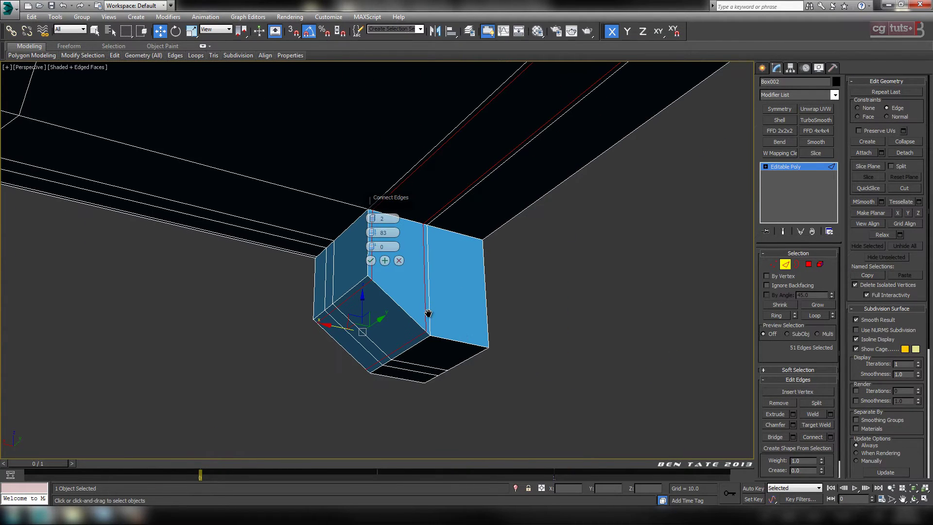
click(371, 261)
Step: Connect the ring of vertical edges on the notch's back wall with one segment, pinch 0, and make the new loop planar in Z
alt+middle_drag(444, 316, 444, 255)
scroll(423, 324, up, 5)
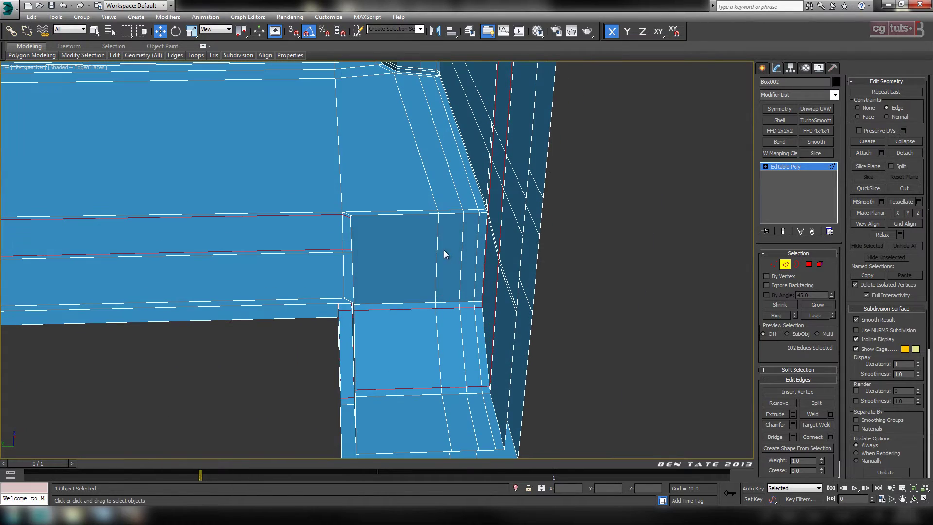
click(437, 247)
click(777, 315)
alt+middle_drag(671, 340, 657, 364)
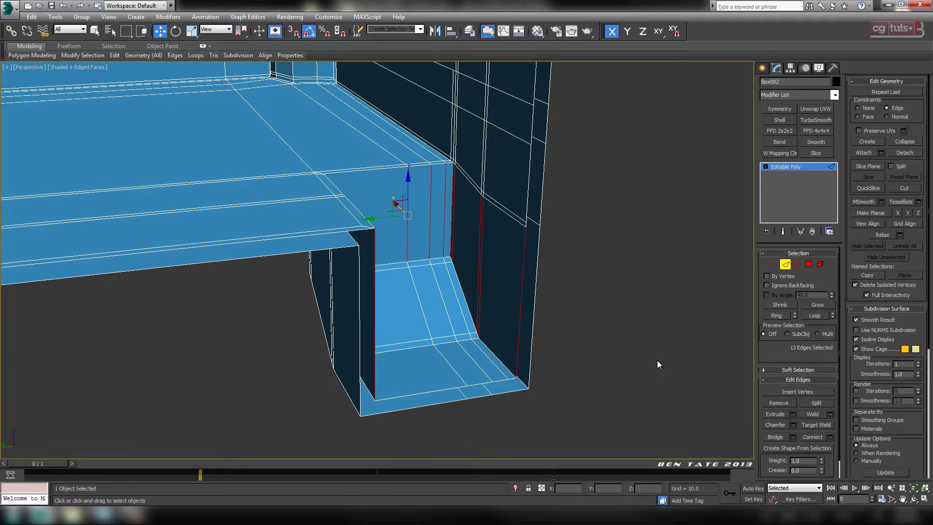
click(831, 435)
scroll(545, 318, up, 3)
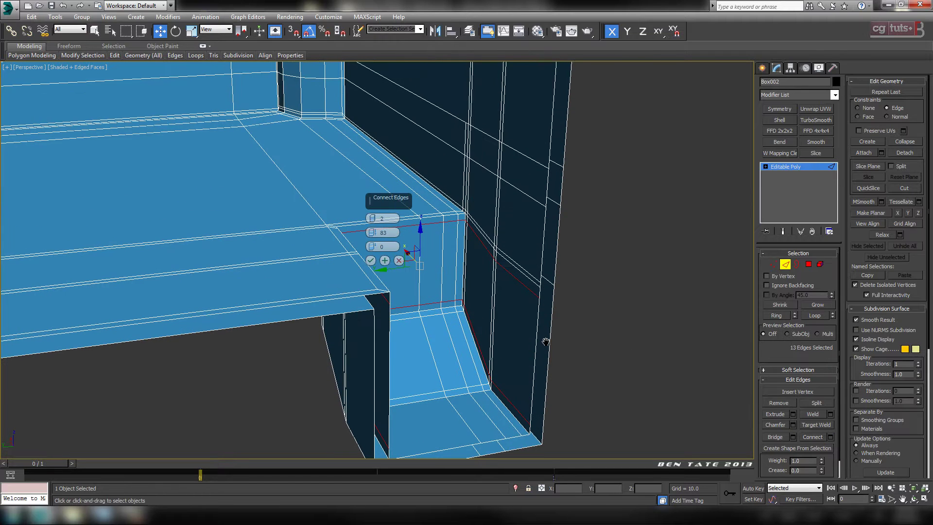
right_click(373, 233)
right_click(374, 219)
click(370, 261)
middle_drag(649, 349, 646, 317)
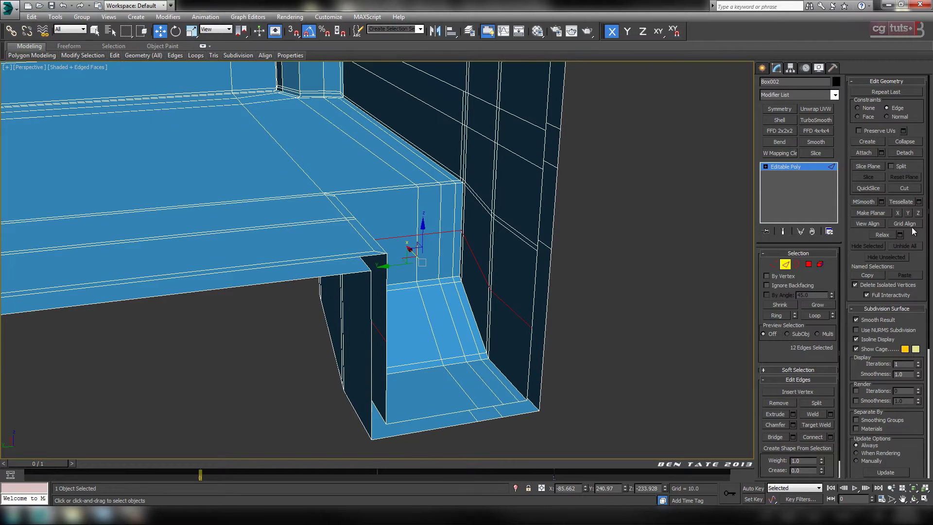
click(918, 213)
Step: Turn off the edge constraint and raise the paired side-wall edges beside the notch along Z to straighten them
scroll(460, 251, up, 5)
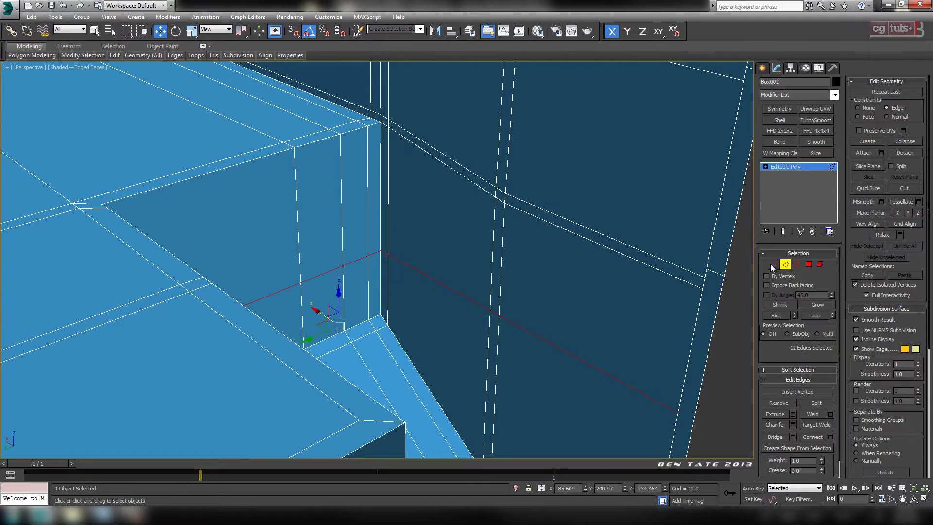
click(621, 245)
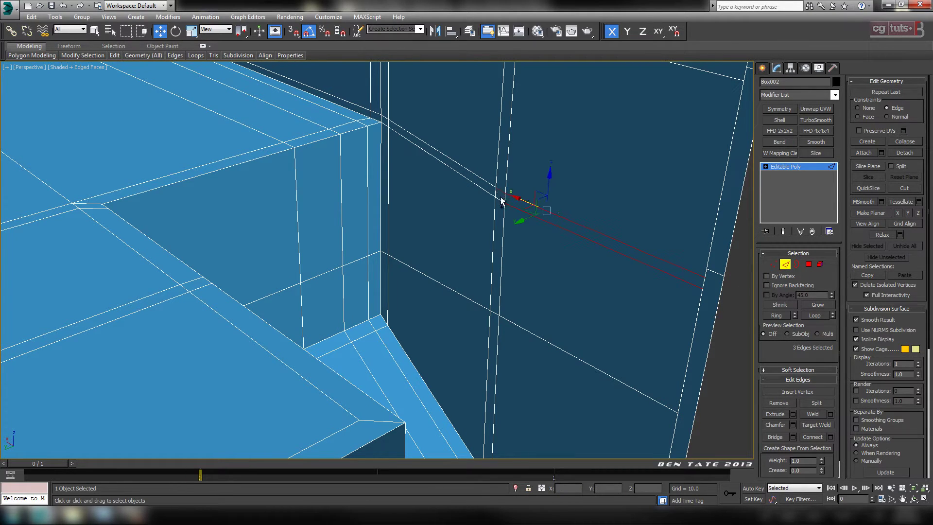
drag(549, 185, 550, 168)
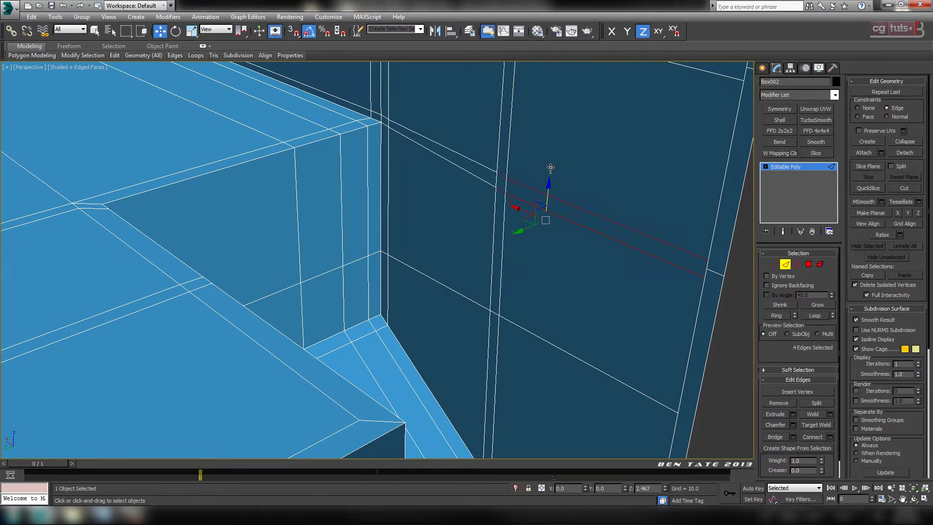
key(ctrl+z)
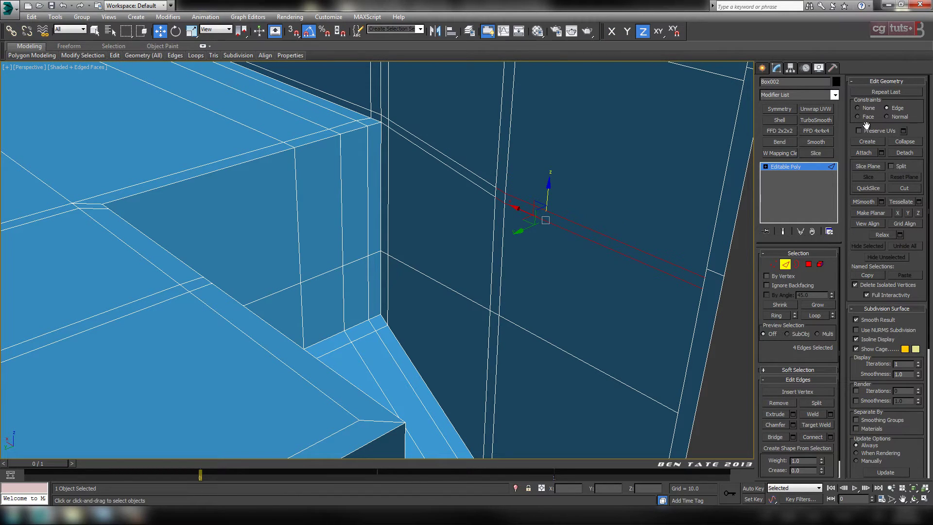
alt+middle_drag(675, 169, 581, 189)
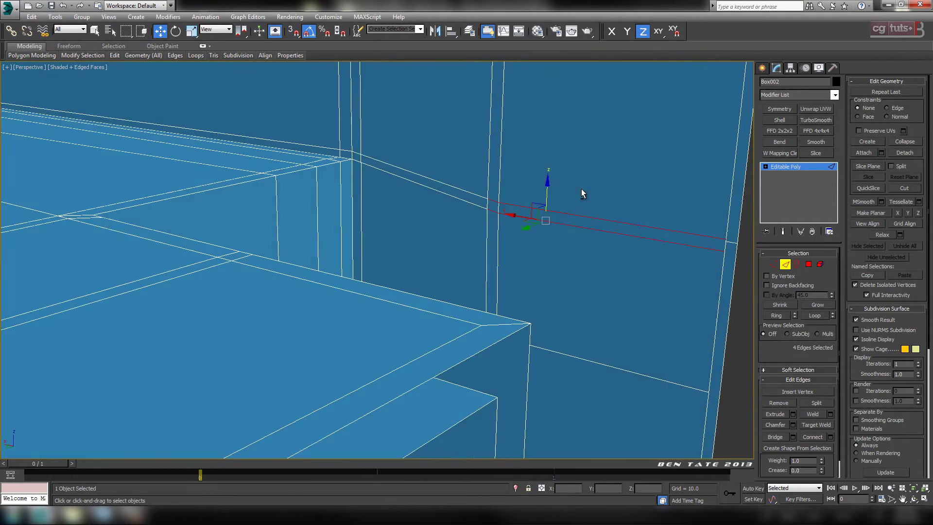
drag(549, 189, 550, 168)
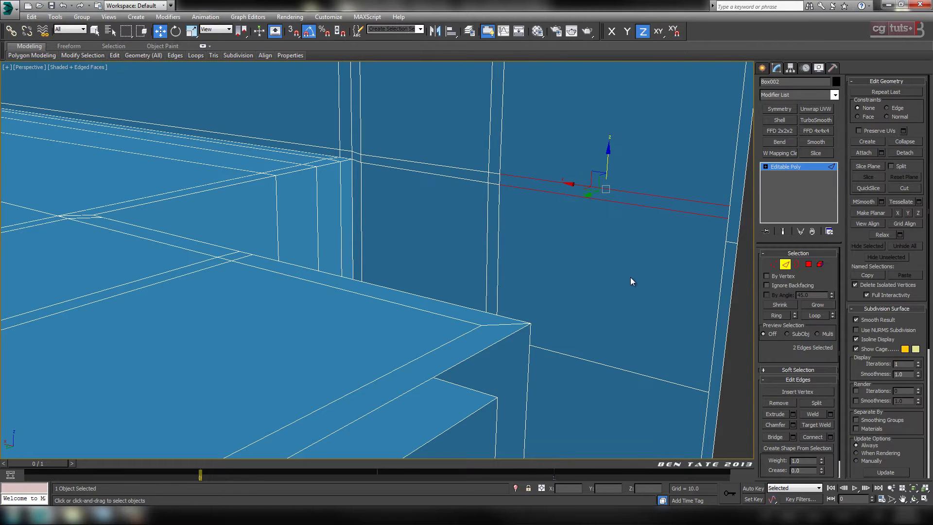
Step: Move the horizontal loop around the notch walls up along Z to about -211.9, just below the notch's upper rim
alt+middle_drag(631, 277, 649, 428)
click(573, 241)
click(807, 317)
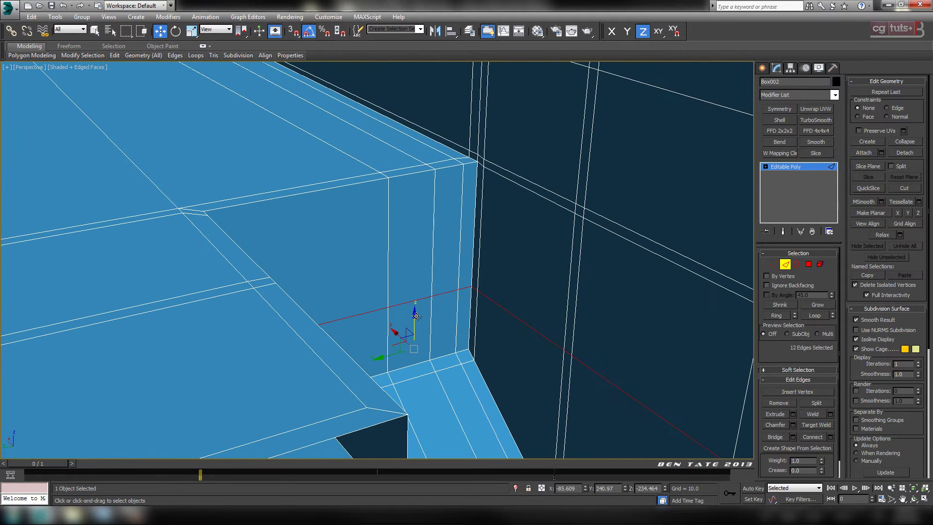
drag(422, 289, 443, 186)
scroll(479, 262, down, 5)
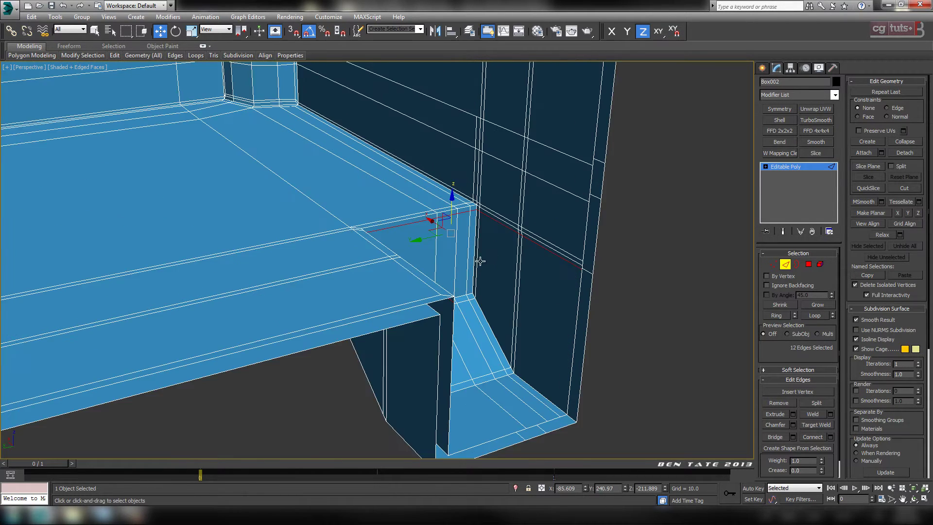
Step: Connect the ring of vertical notch edges below the raised loop with a single horizontal loop
mouse_move(525, 311)
alt+middle_down()
mouse_move(442, 285)
mouse_move(537, 308)
mouse_move(533, 321)
mouse_move(590, 366)
mouse_move(520, 312)
mouse_move(561, 328)
mouse_move(541, 312)
mouse_move(541, 321)
mouse_move(495, 308)
mouse_move(518, 316)
alt+middle_up()
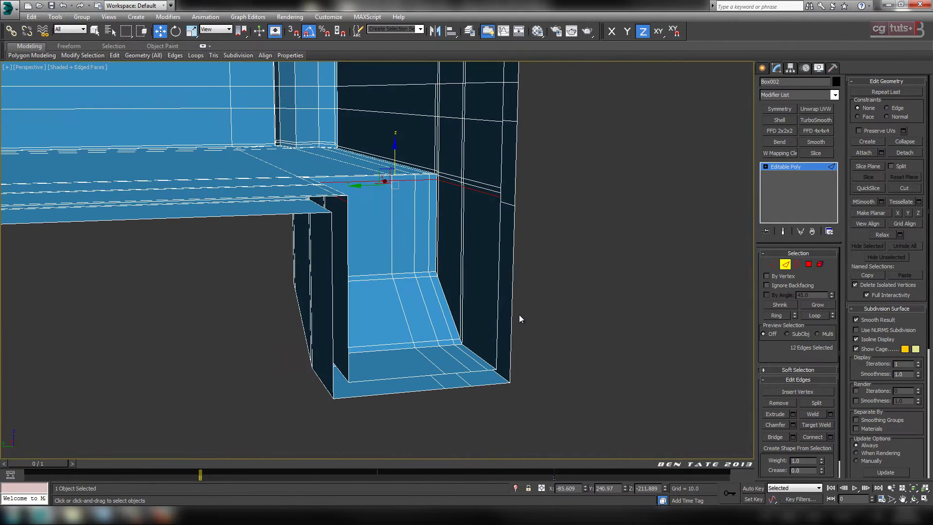
click(776, 315)
alt+middle_drag(603, 318, 584, 315)
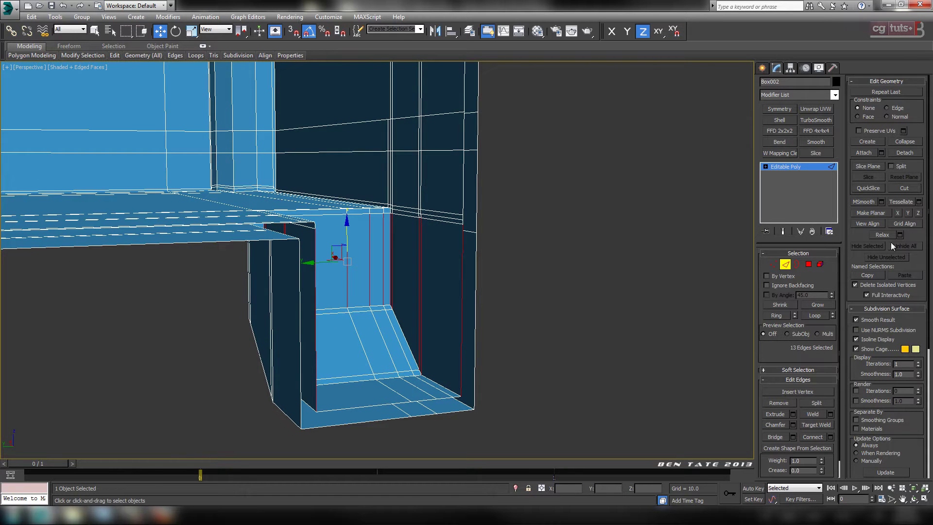
click(820, 436)
alt+middle_drag(639, 366, 582, 339)
scroll(603, 328, down, 5)
scroll(578, 344, up, 3)
scroll(544, 342, up, 4)
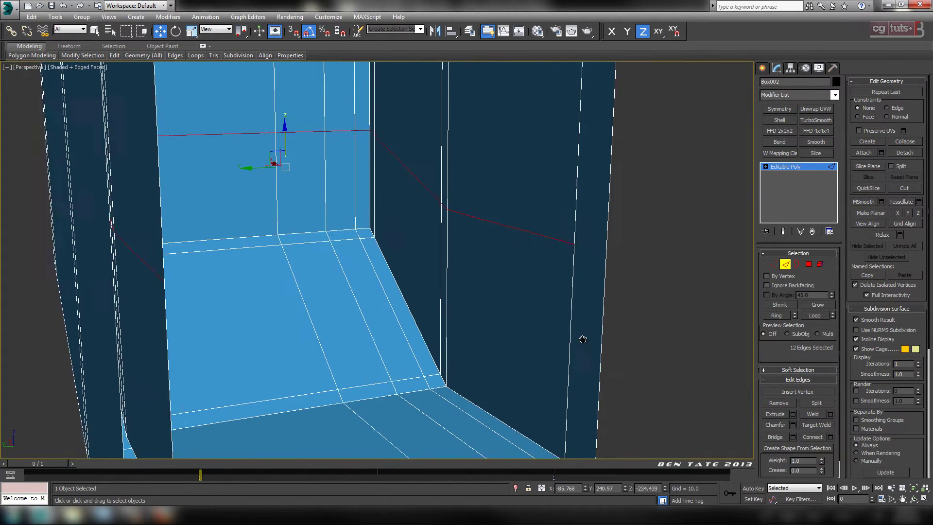
scroll(564, 335, down, 4)
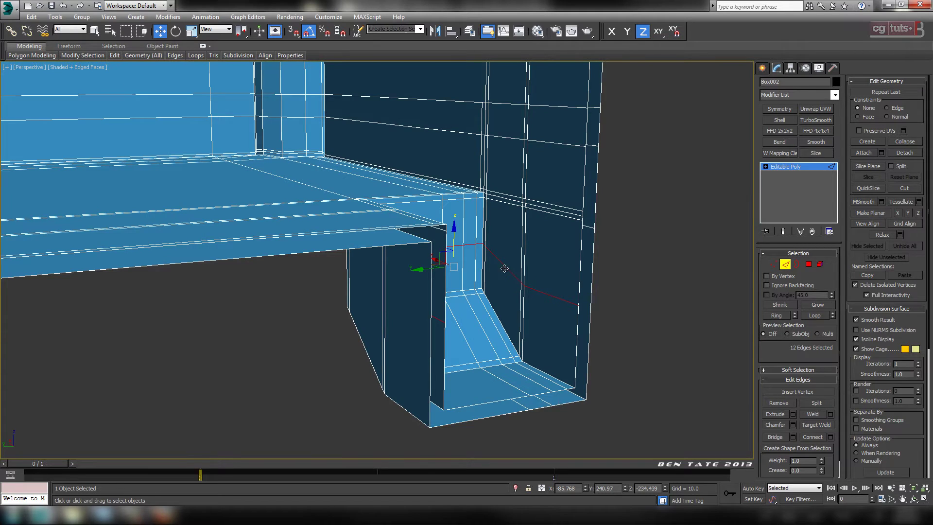
alt+middle_drag(504, 268, 516, 307)
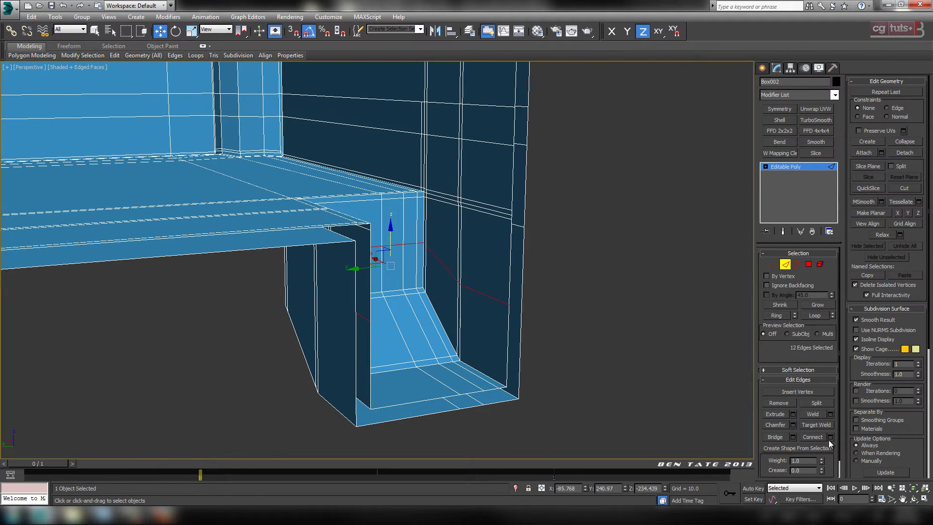
Step: Lower the new horizontal loop along Z to about -254.7, just above the top of the notch's slope
alt+middle_drag(475, 300, 509, 321)
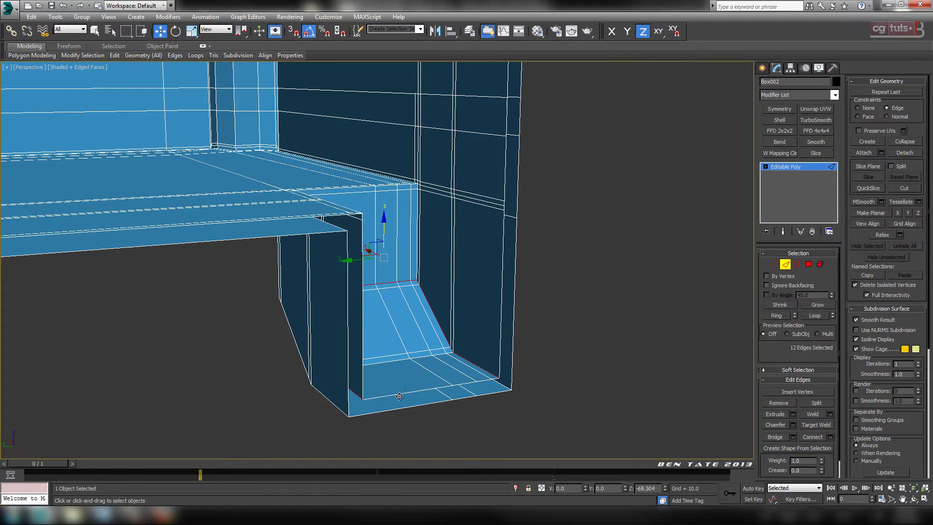
drag(399, 396, 400, 396)
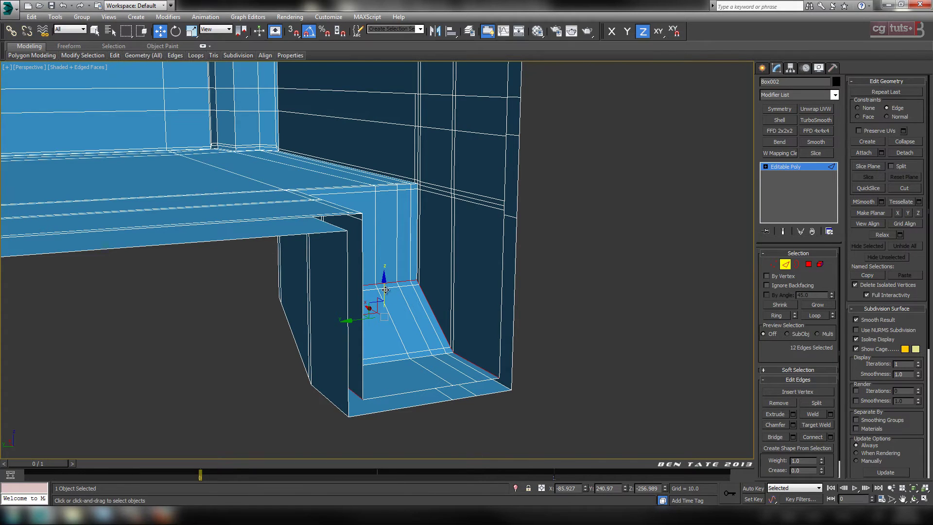
drag(385, 282, 386, 282)
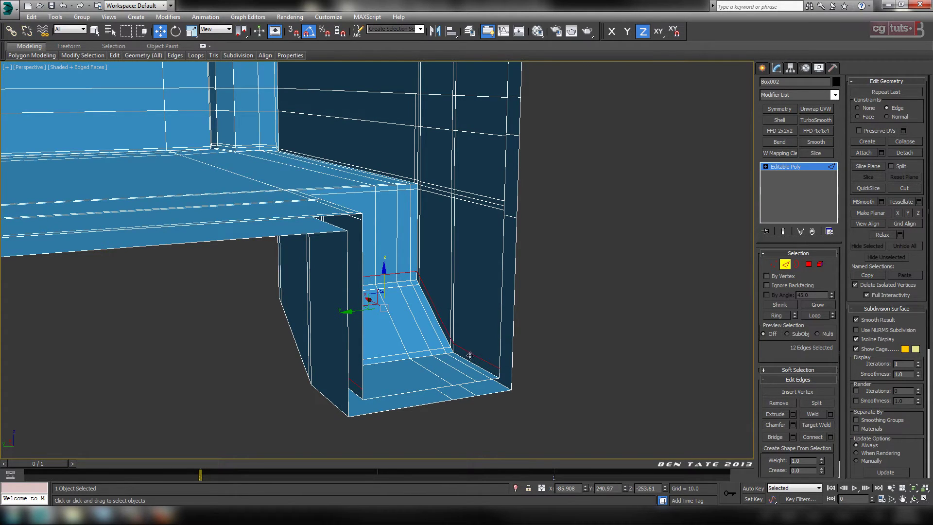
alt+middle_drag(463, 372, 413, 208)
scroll(449, 347, up, 4)
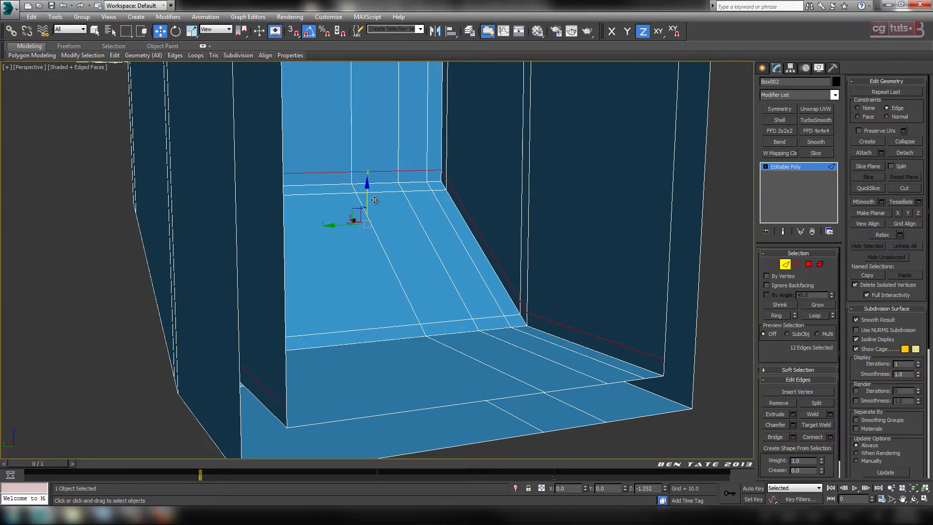
alt+middle_drag(377, 199, 451, 331)
scroll(486, 316, up, 3)
scroll(451, 330, down, 4)
Step: Connect the ring of crosswise edges running through the notch, floor and back wall with one segment, pinch and slide 0
alt+middle_drag(595, 296, 384, 248)
scroll(394, 270, up, 6)
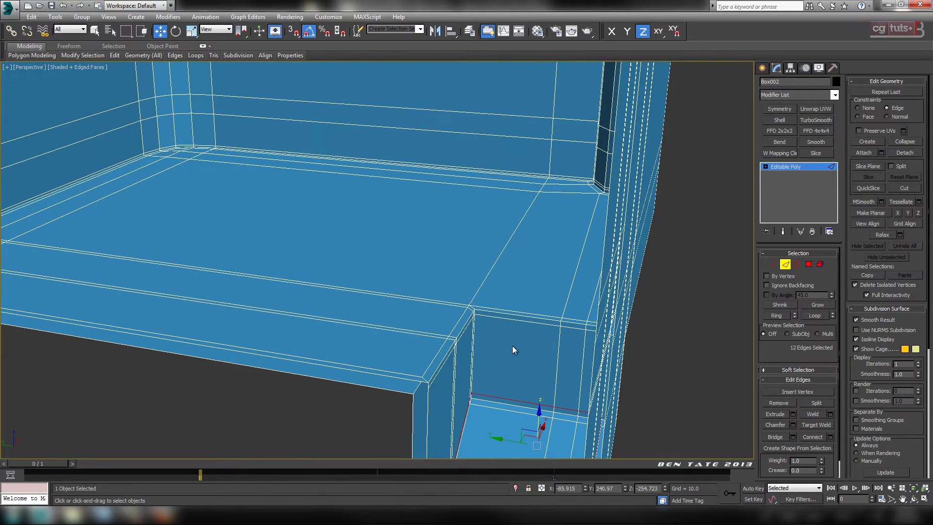
click(500, 312)
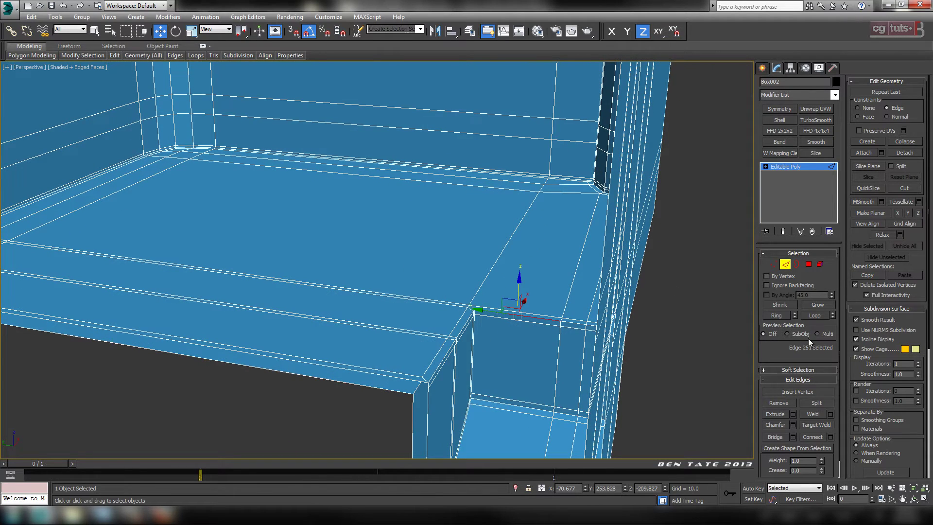
click(777, 316)
scroll(475, 317, down, 4)
middle_drag(475, 317, 574, 281)
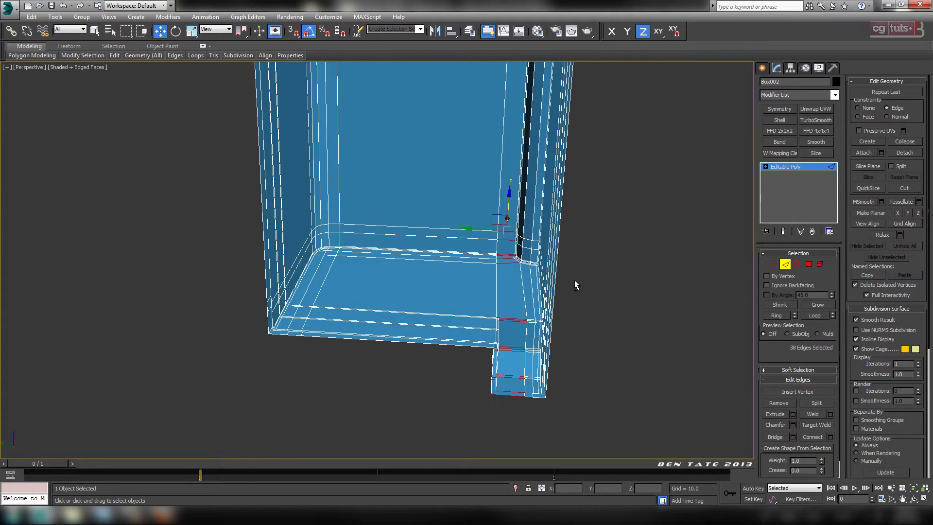
click(829, 437)
scroll(546, 288, up, 3)
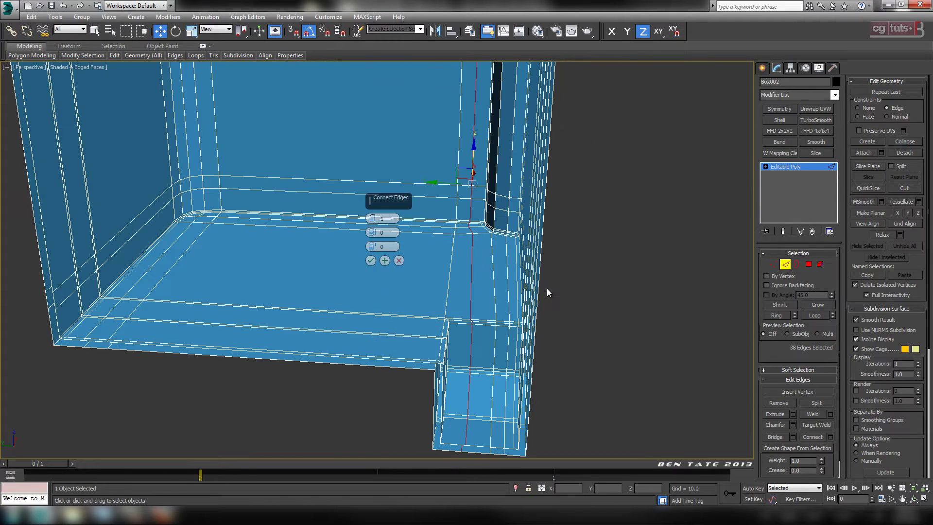
click(370, 261)
Step: Slide the new lengthwise loop along Y to about 271.1, close beside the notch's inner corner edge
alt+middle_drag(434, 299, 489, 275)
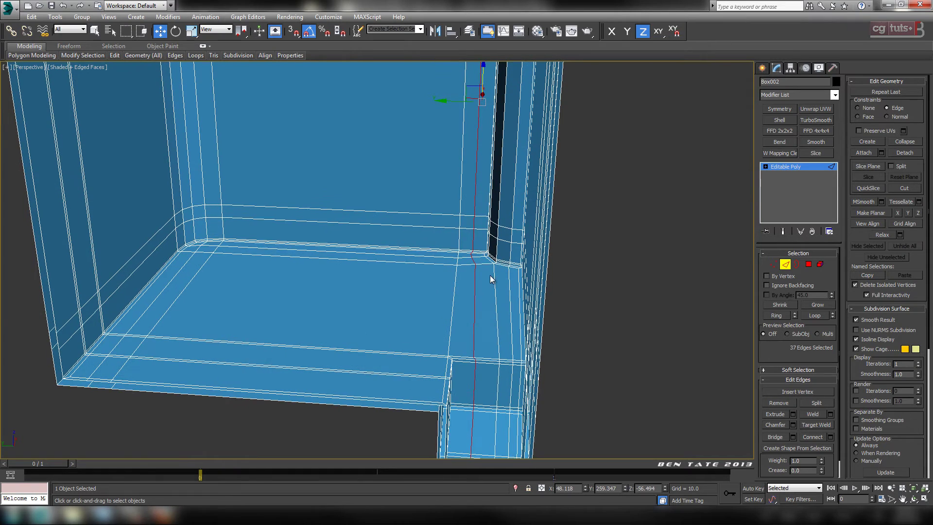
drag(455, 102, 431, 102)
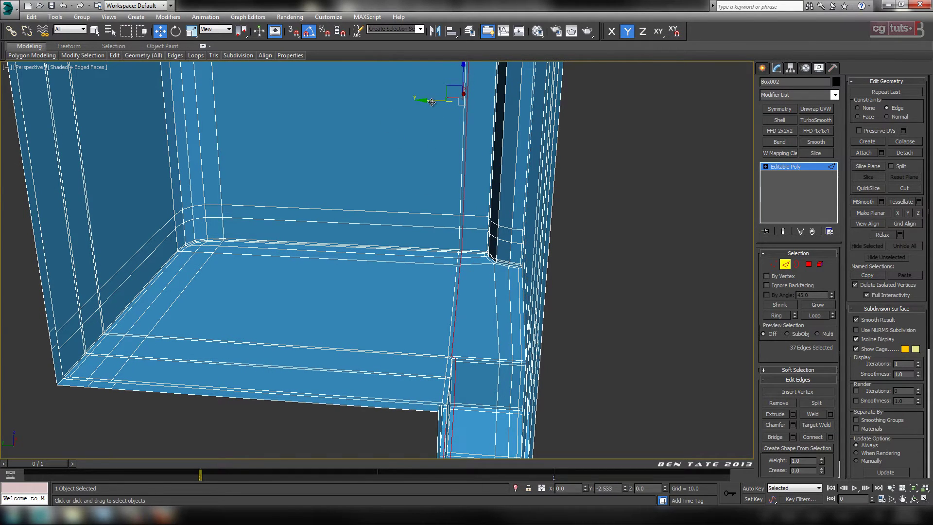
alt+middle_drag(561, 315, 469, 256)
scroll(462, 271, up, 5)
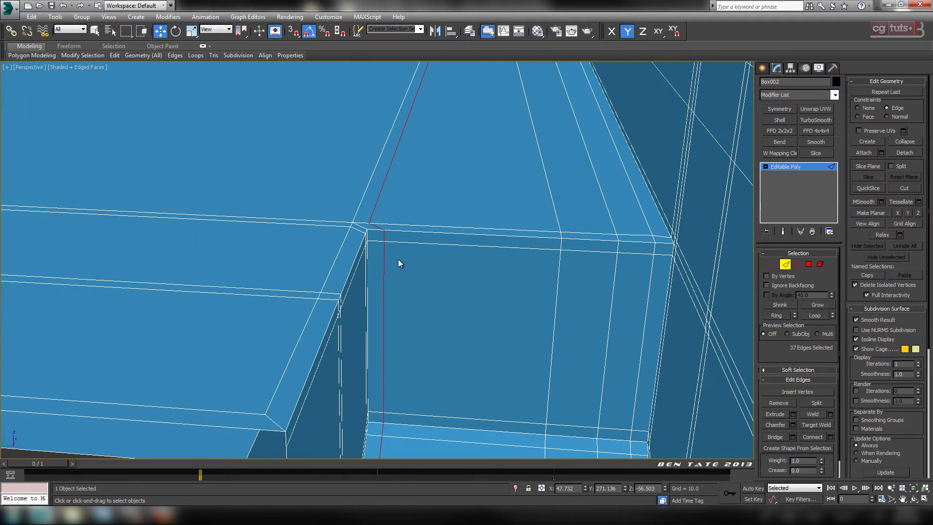
Step: Slide the selected lengthwise loop along Y to about 271.8, tighter against the notch's inner corner edge
drag(385, 255, 383, 255)
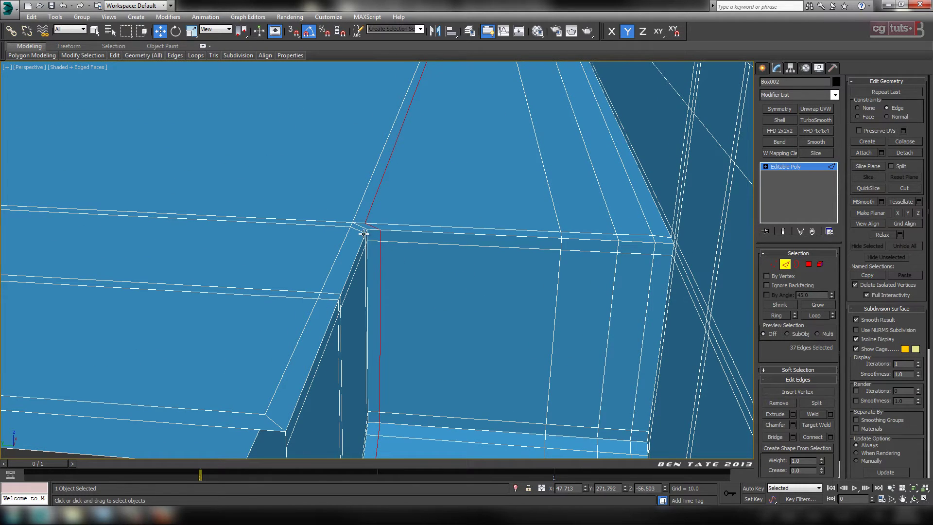
alt+middle_drag(364, 233, 481, 243)
scroll(524, 284, up, 5)
scroll(500, 187, down, 5)
Step: Examine the new loop's path down the back wall, through the notch and across the underside of the box
alt+middle_drag(500, 188, 427, 322)
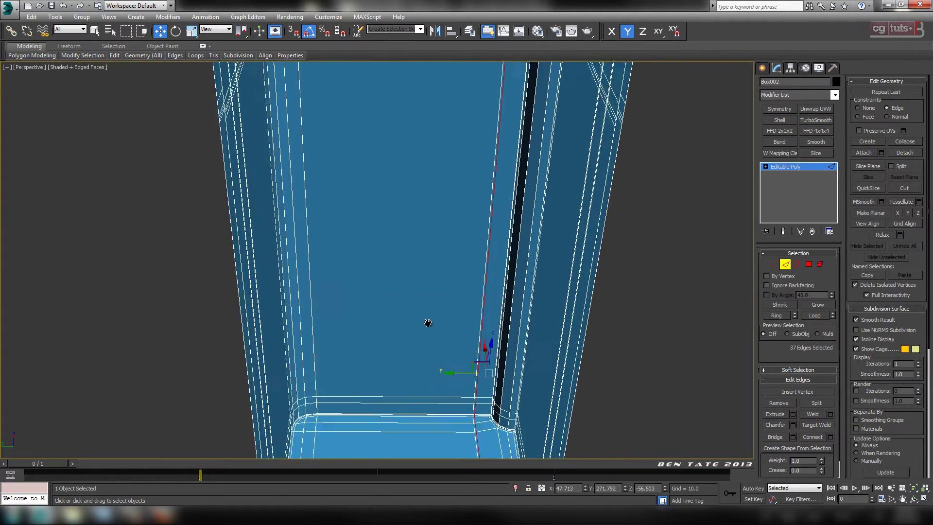
scroll(427, 410, down, 5)
scroll(435, 360, up, 5)
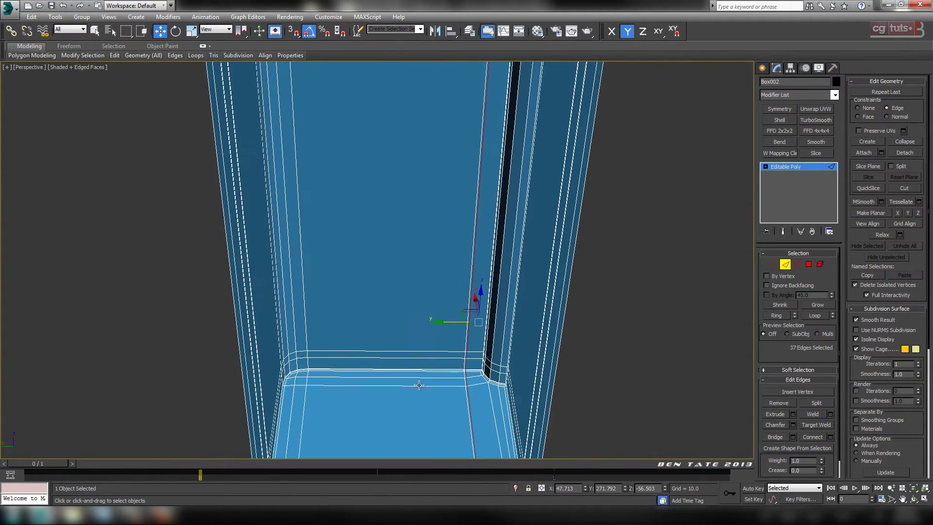
alt+middle_drag(419, 384, 450, 375)
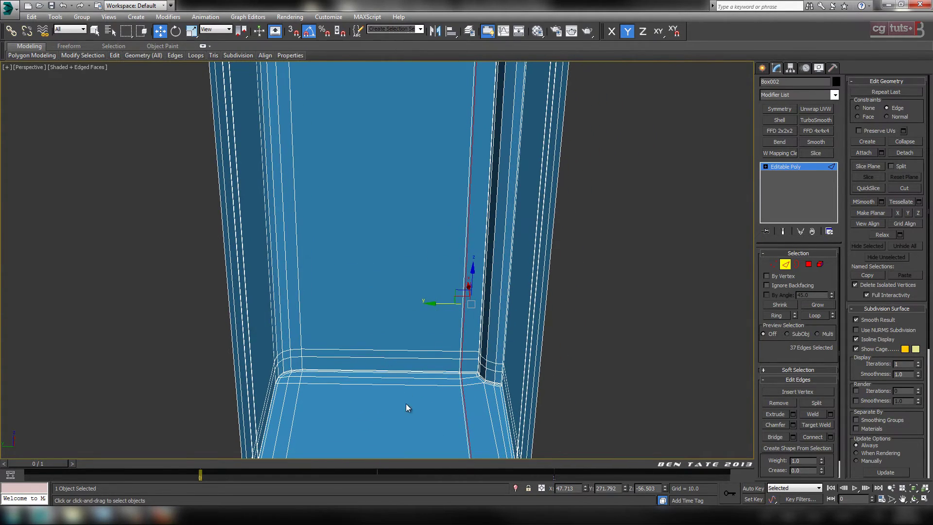
alt+middle_drag(406, 404, 513, 254)
middle_drag(435, 327, 437, 166)
scroll(437, 166, up, 6)
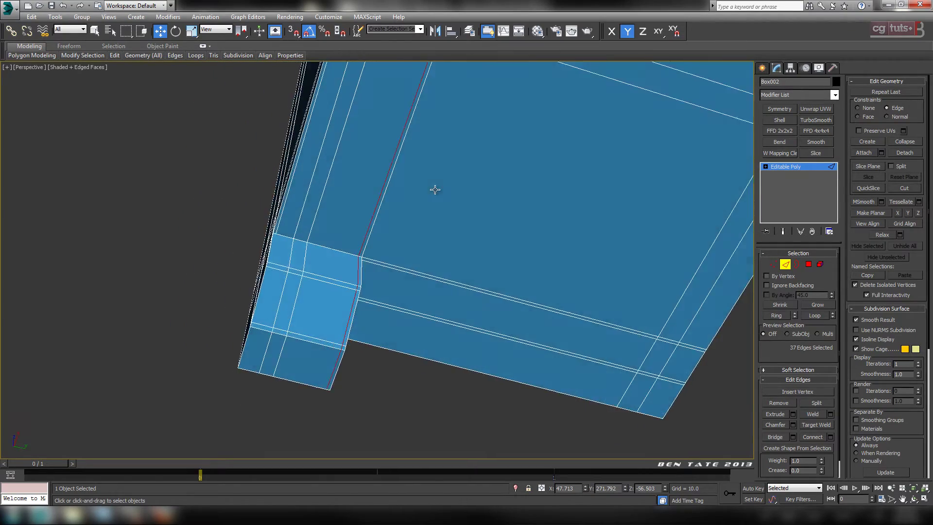
alt+middle_drag(434, 189, 490, 312)
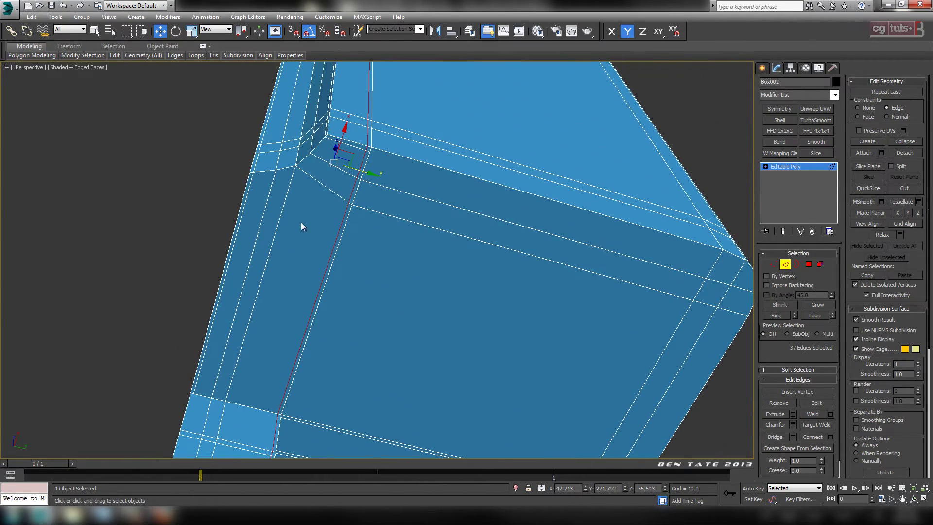
alt+middle_drag(482, 251, 433, 214)
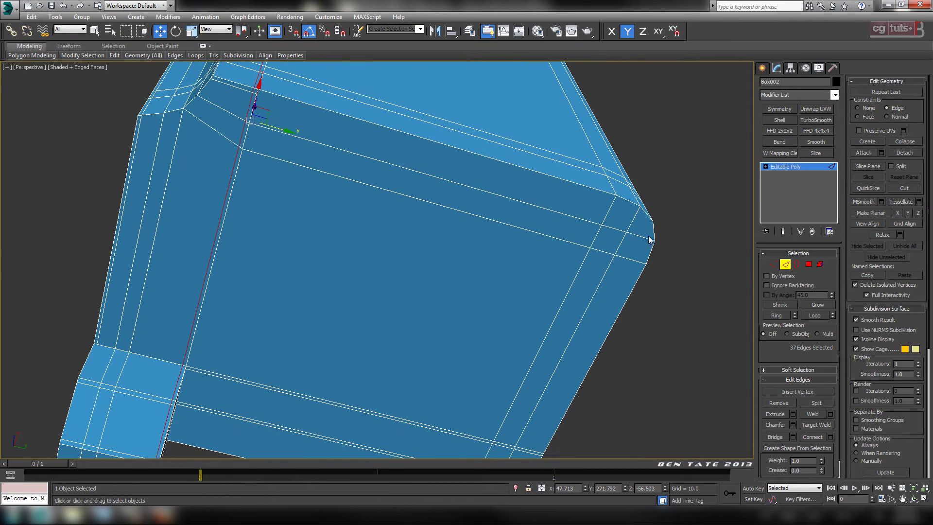
Step: Switch to Windows Photo Viewer, compare reference photos 069_TassimoT65 to 071_TassimoT65, and return to 3ds Max
click(104, 514)
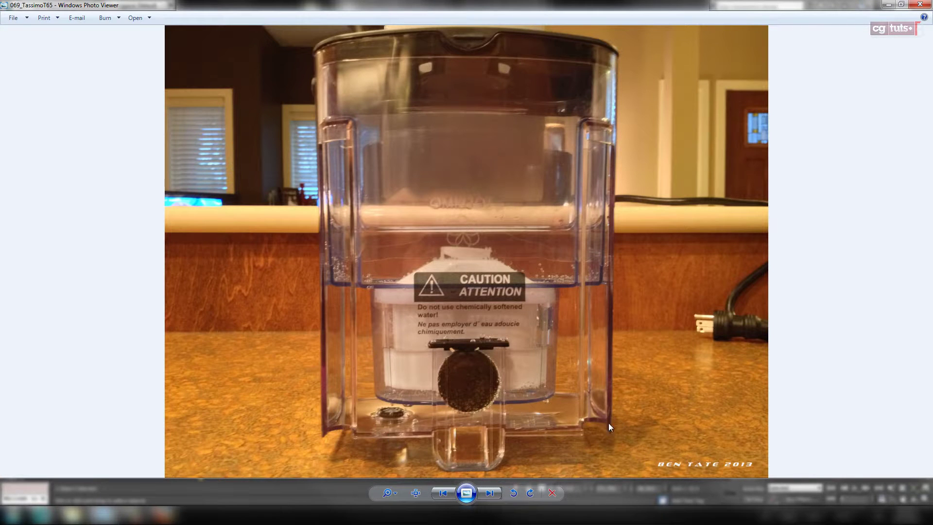
click(490, 492)
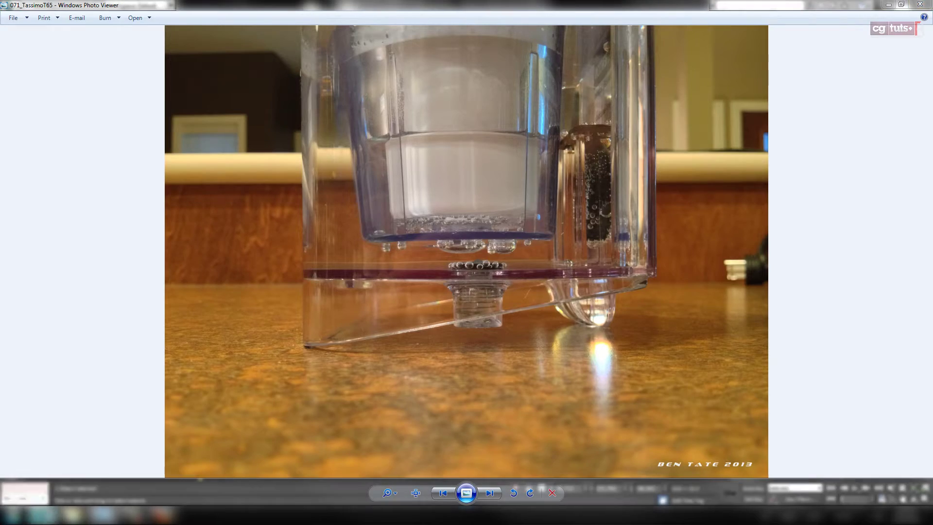
mouse_move(42, 513)
click(45, 462)
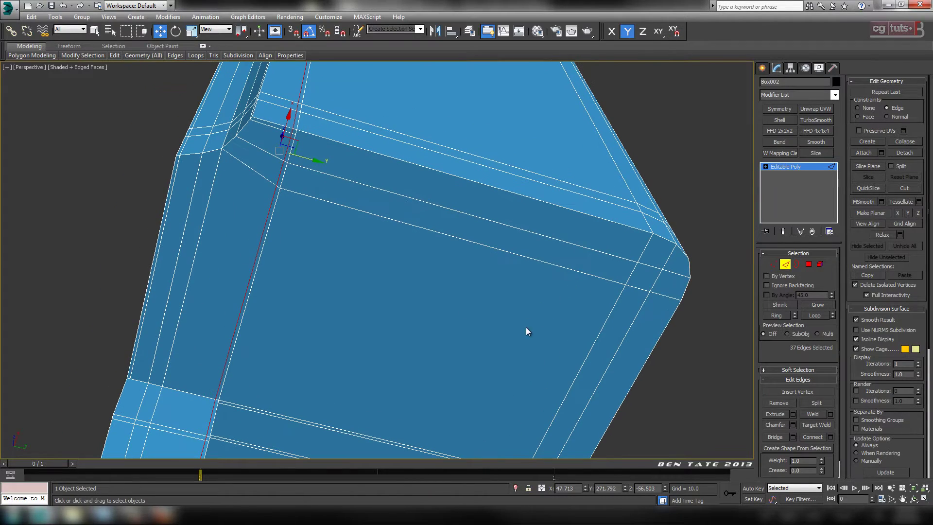
Step: Connect the five short vertical edges at the base of the rounded corner and lower the new edges along Z close to the bottom rim
middle_drag(367, 291, 433, 264)
scroll(433, 264, down, 10)
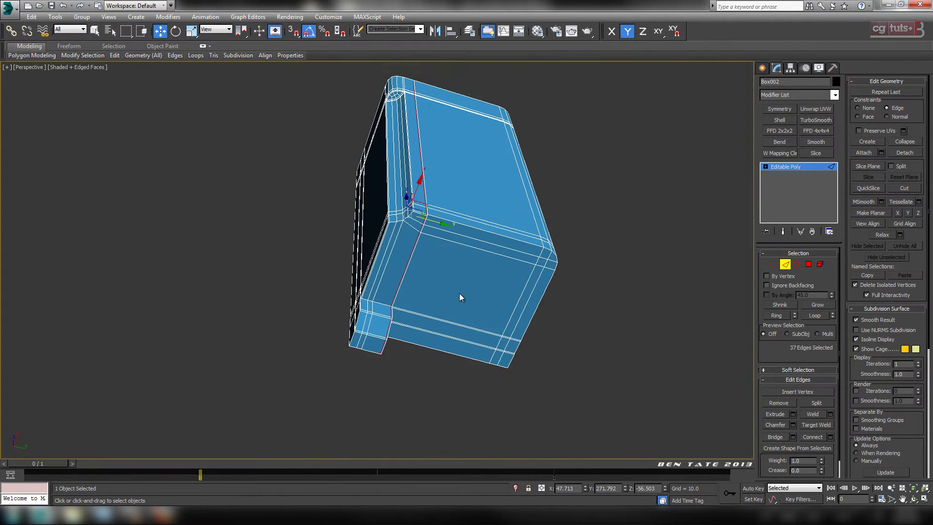
alt+middle_drag(462, 295, 549, 177)
scroll(546, 256, up, 3)
scroll(470, 233, up, 6)
middle_drag(471, 234, 507, 281)
scroll(475, 270, up, 3)
middle_drag(450, 258, 512, 296)
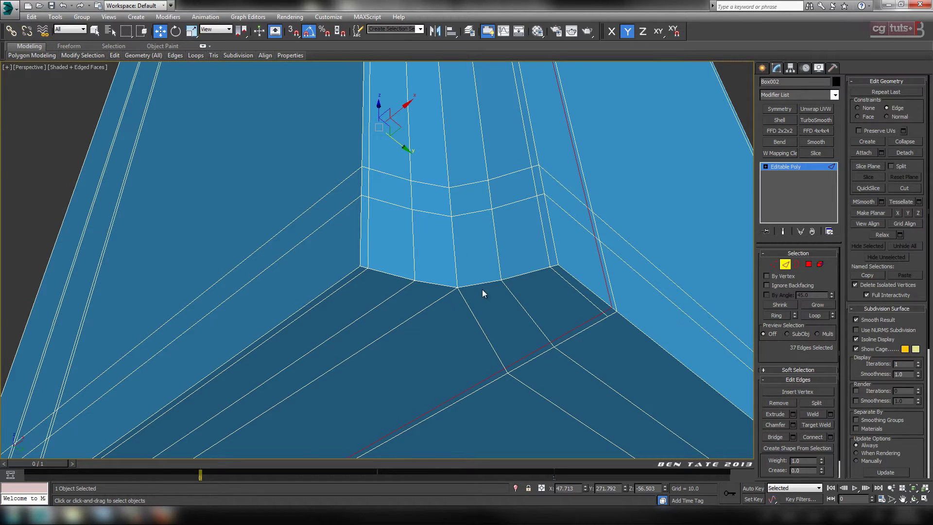
alt+middle_drag(482, 292, 475, 288)
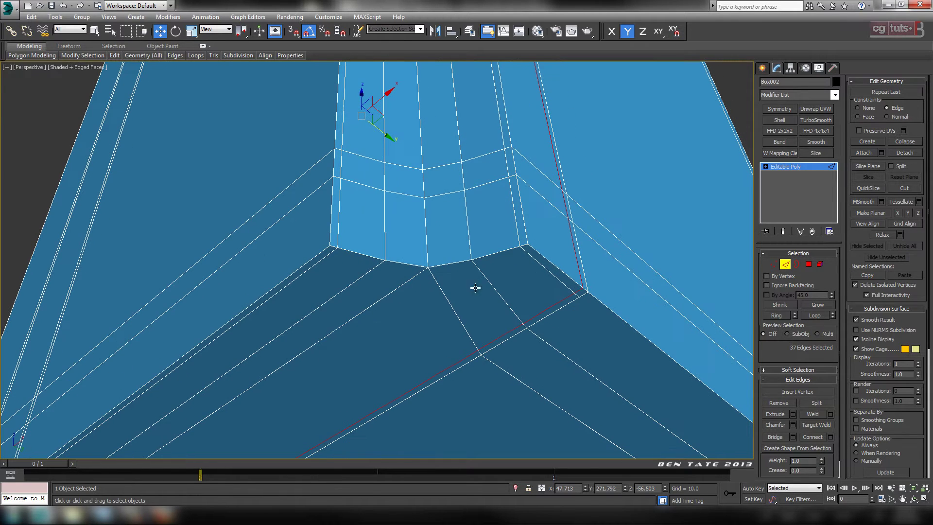
click(342, 231)
ctrl+click(383, 237)
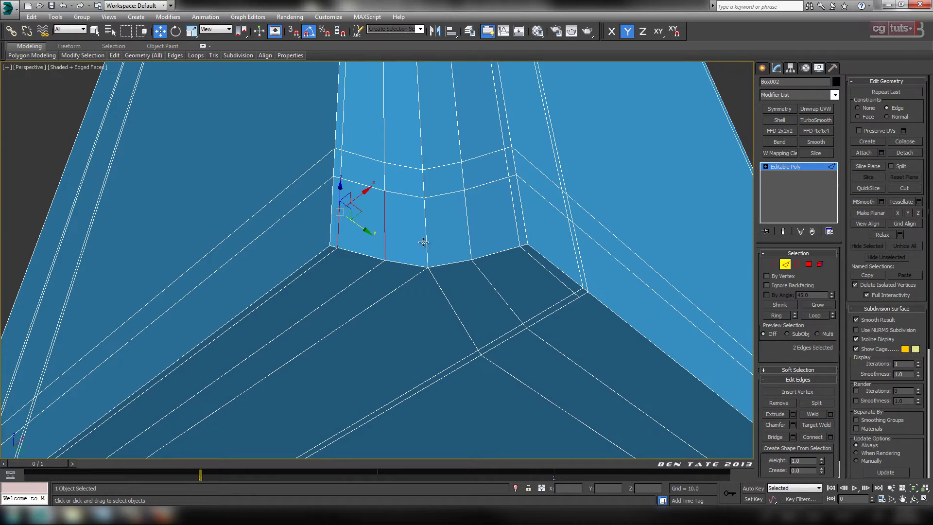
ctrl+click(424, 242)
ctrl+click(468, 245)
ctrl+click(517, 240)
click(818, 435)
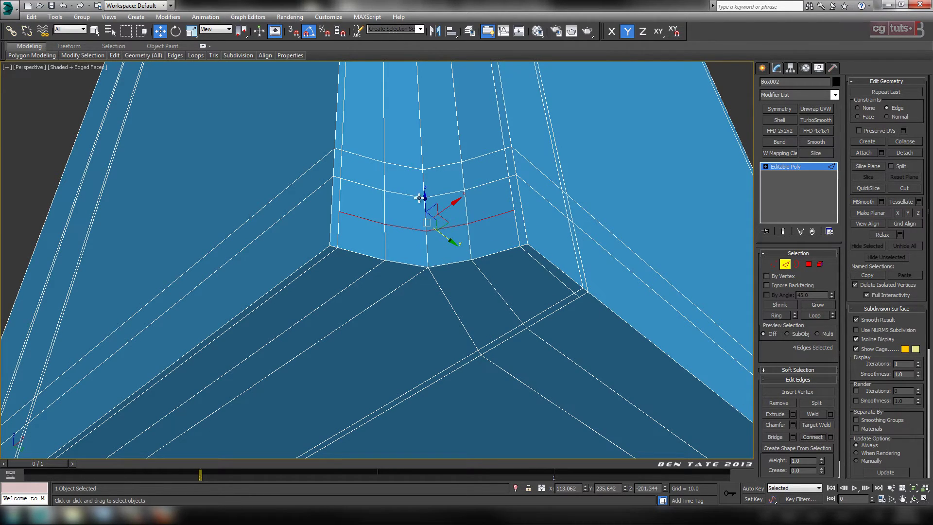
drag(425, 198, 425, 226)
click(580, 302)
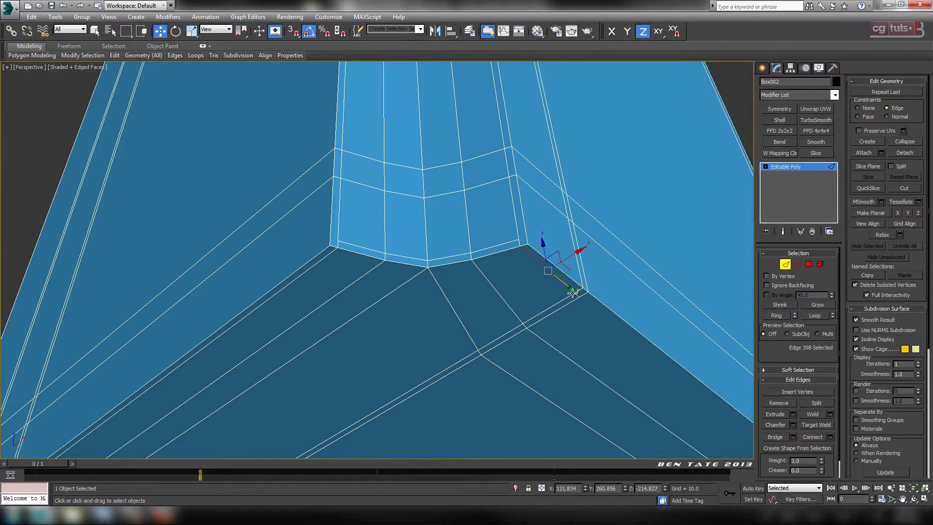
scroll(582, 304, up, 5)
ctrl+click(459, 190)
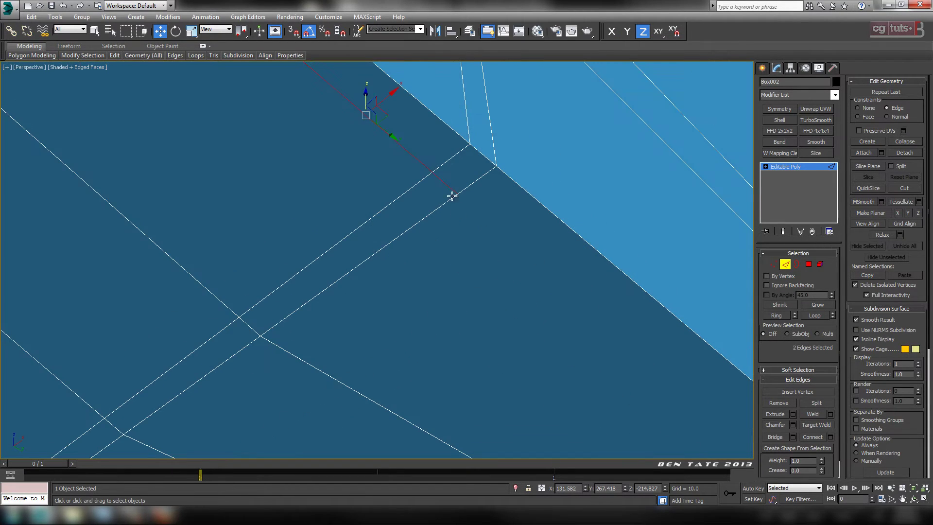
scroll(500, 256, down, 5)
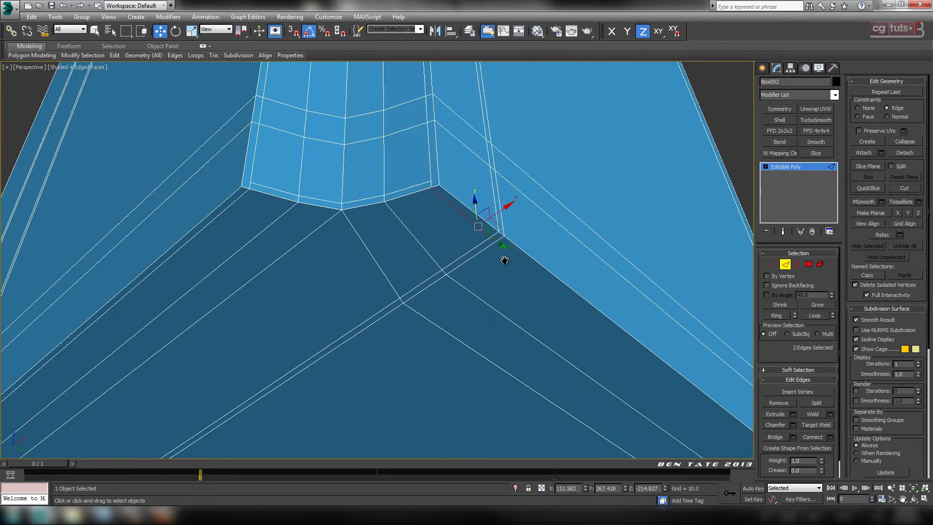
click(679, 340)
middle_drag(423, 306, 468, 299)
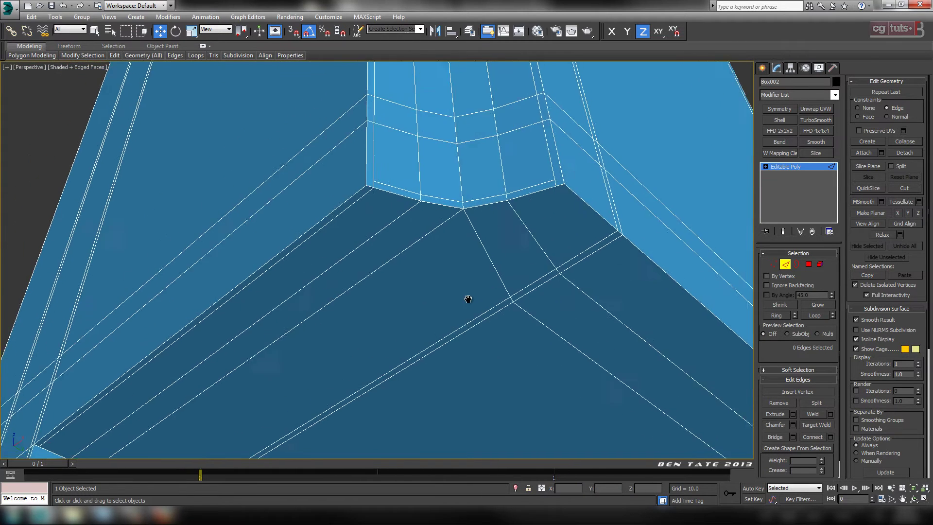
click(397, 196)
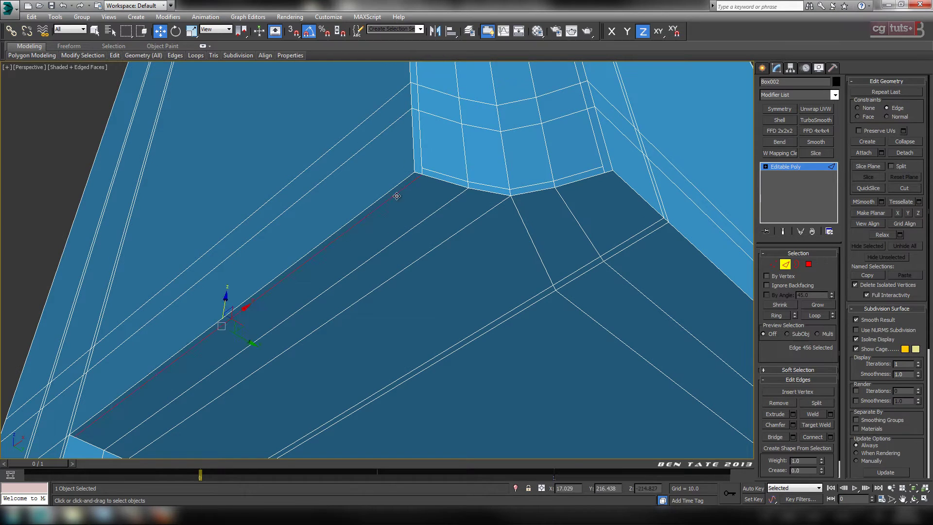
click(815, 315)
middle_drag(364, 318, 365, 335)
click(421, 190)
middle_drag(427, 194, 438, 290)
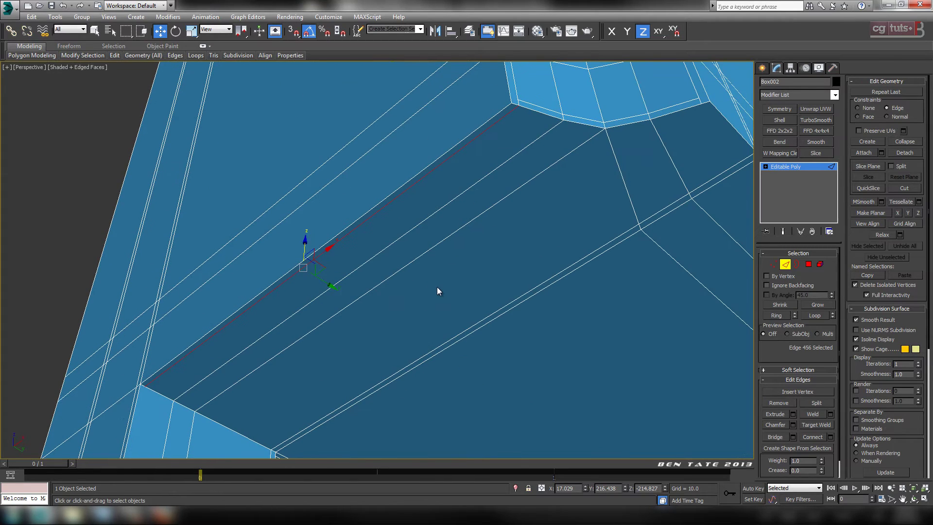
click(437, 290)
Step: Examine the vertices where the rounded corner meets the floor, with Target Weld active at vertex level
middle_drag(507, 255, 459, 314)
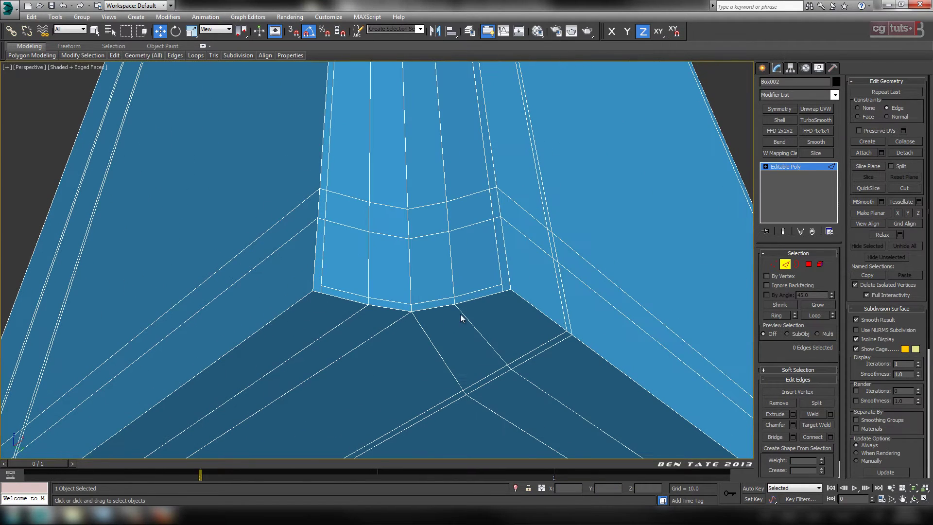
click(773, 264)
click(816, 413)
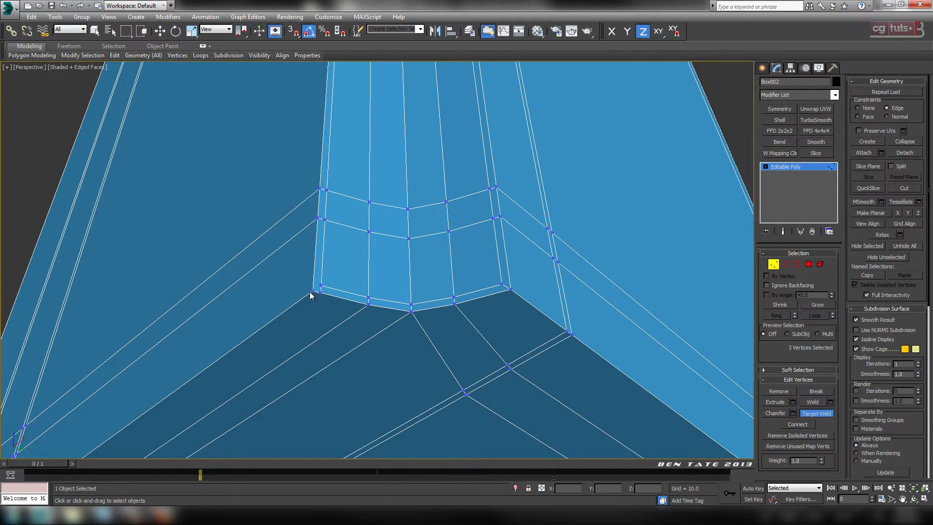
middle_drag(339, 310, 358, 296)
middle_drag(525, 359, 472, 272)
scroll(521, 315, down, 10)
alt+middle_drag(521, 316, 530, 386)
scroll(500, 307, up, 10)
scroll(555, 335, up, 4)
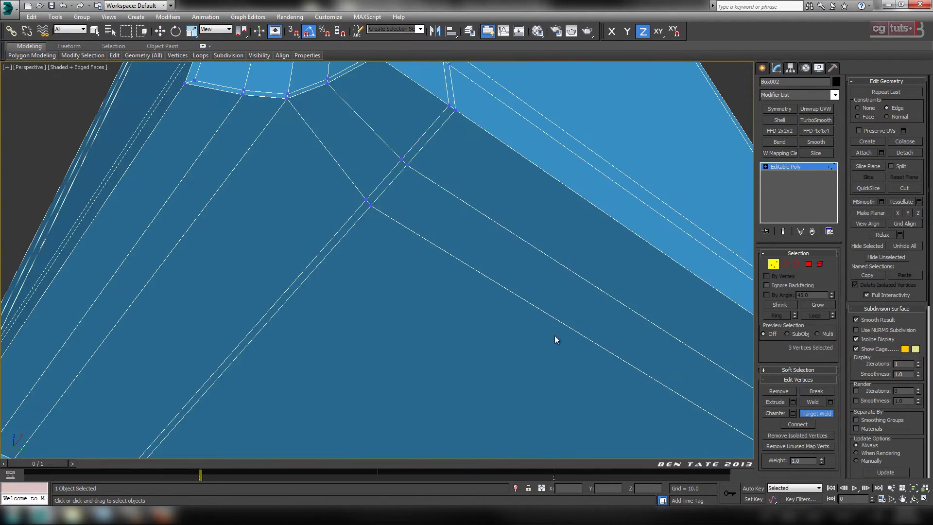
alt+middle_drag(465, 183, 375, 287)
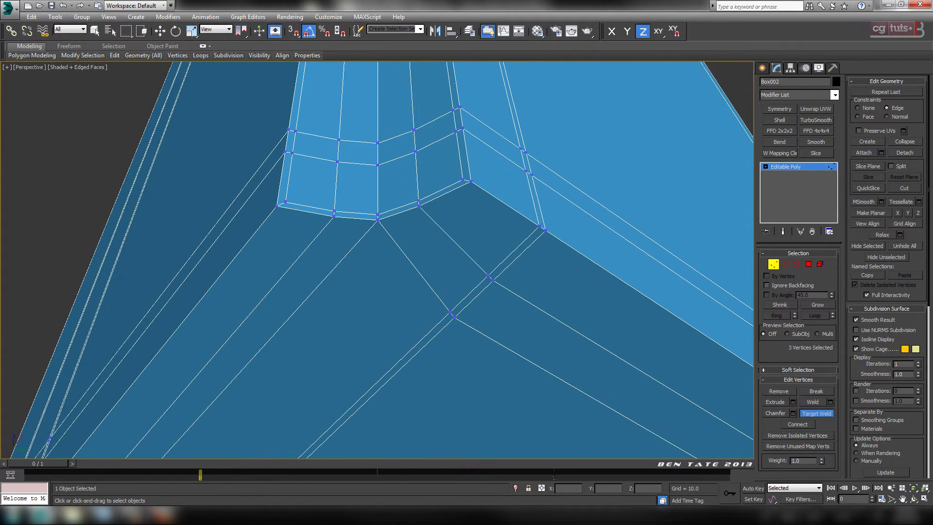
Step: Switch to Windows Photo Viewer, check the tank's base in photos 071_TassimoT65 to 073_TassimoT65, and return to 3ds Max
click(105, 515)
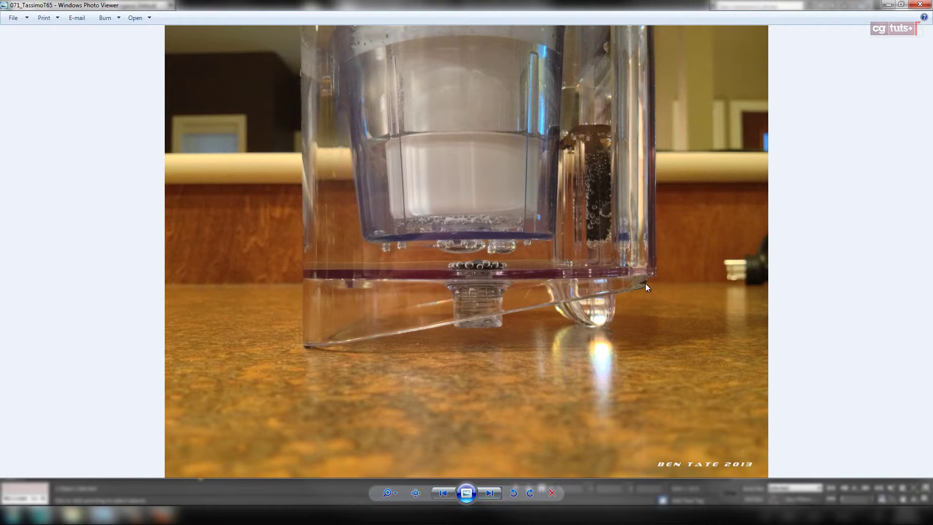
click(489, 493)
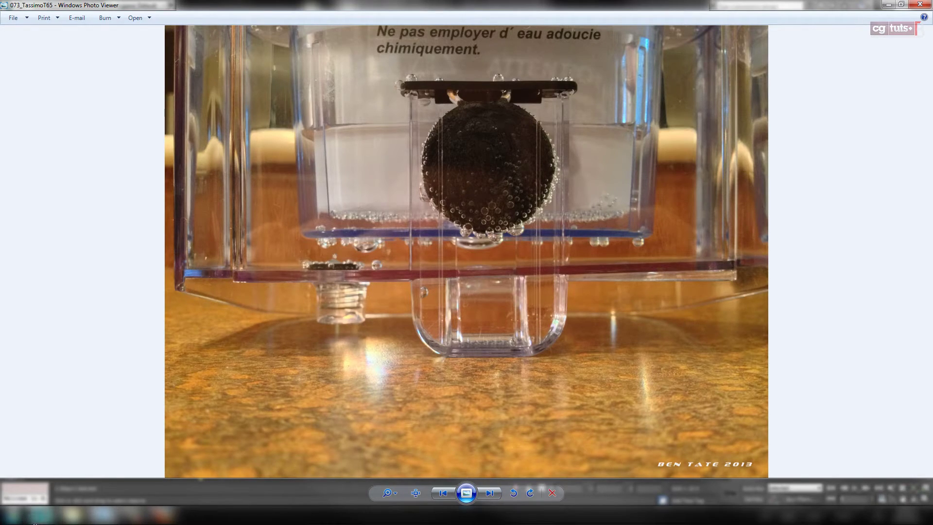
mouse_move(163, 513)
click(64, 451)
Step: Change to polygon-level selection with Ignore Backfacing enabled and the plain Select tool active
scroll(427, 298, up, 5)
scroll(493, 291, down, 5)
middle_drag(302, 170, 566, 307)
click(808, 264)
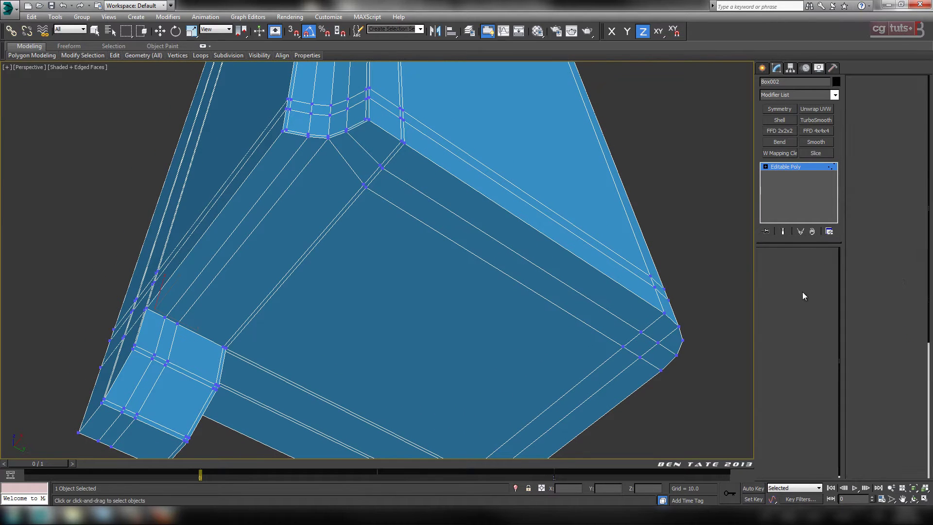
click(779, 284)
middle_drag(360, 230, 376, 240)
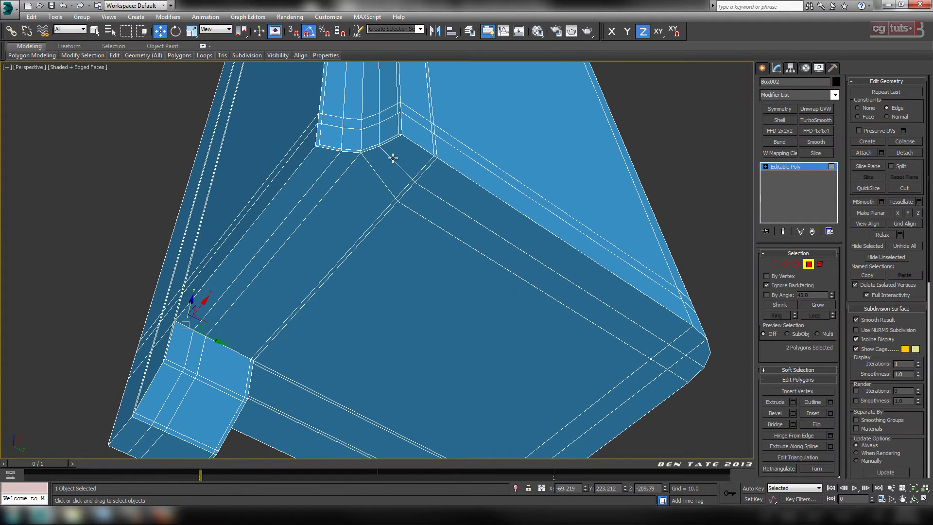
click(95, 31)
Step: Select the underside polygons beside the rounded corner, the large central panel and the narrow strips between them
click(321, 174)
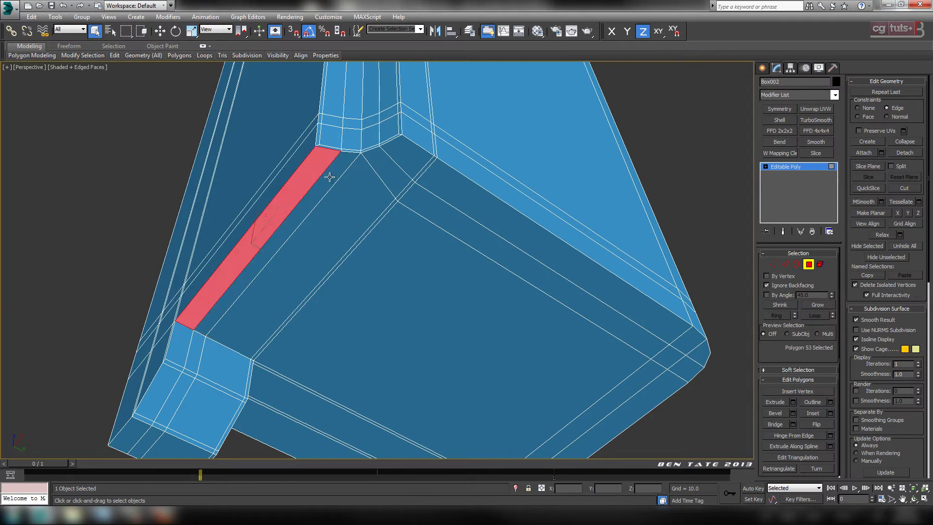
ctrl+click(331, 176)
ctrl+click(354, 188)
ctrl+click(389, 167)
ctrl+click(410, 160)
ctrl+click(431, 177)
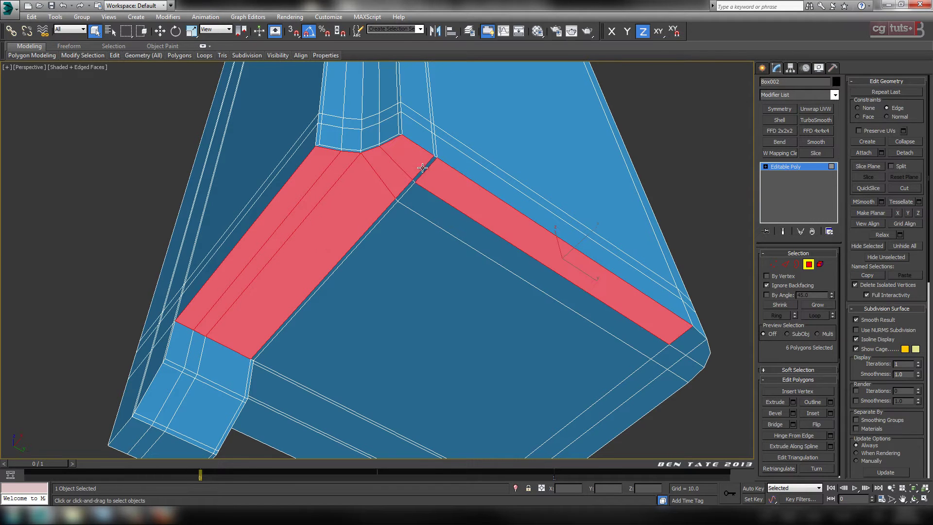
ctrl+click(424, 169)
ctrl+click(408, 188)
ctrl+click(413, 200)
ctrl+click(400, 215)
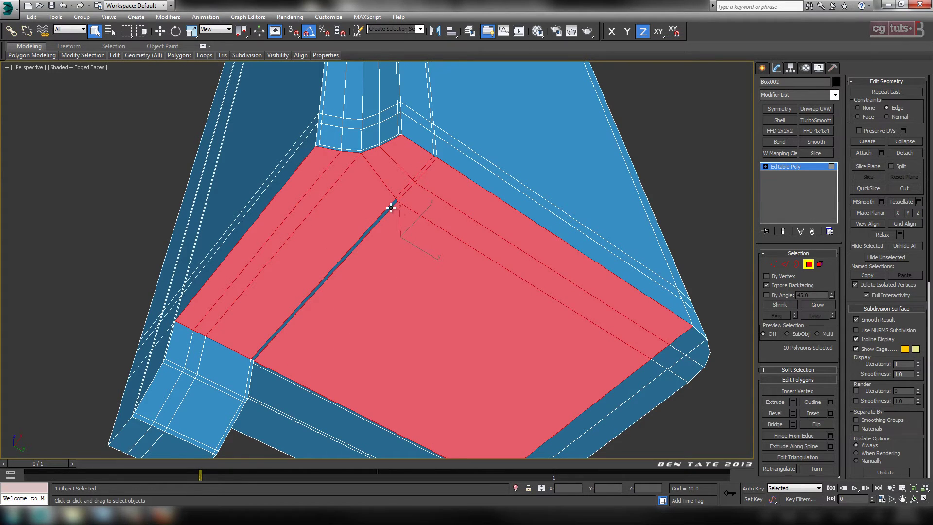
ctrl+click(391, 207)
Step: Add the underside polygons at the far bevelled corner and along the long narrow side strips to the selection
middle_drag(470, 261, 369, 148)
ctrl+click(589, 231)
ctrl+click(597, 243)
ctrl+click(588, 258)
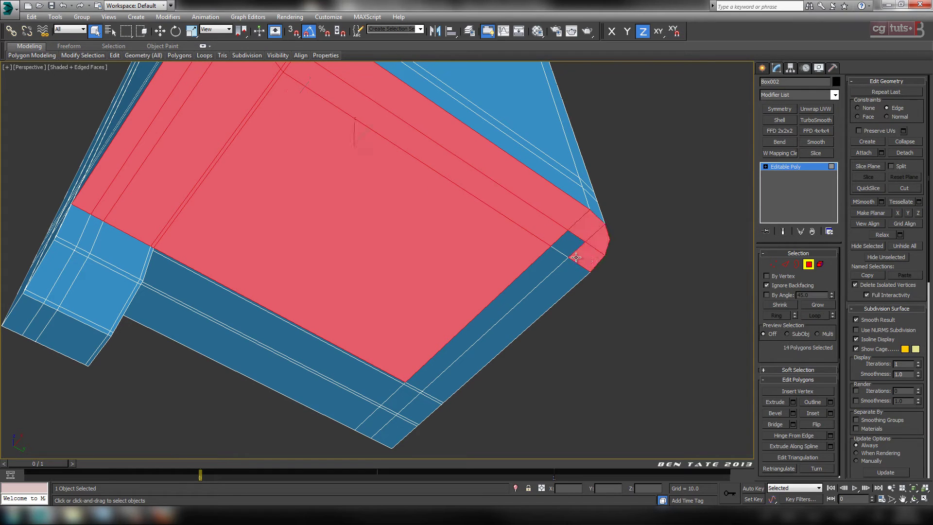
ctrl+click(566, 247)
ctrl+click(554, 258)
ctrl+click(563, 282)
ctrl+click(431, 396)
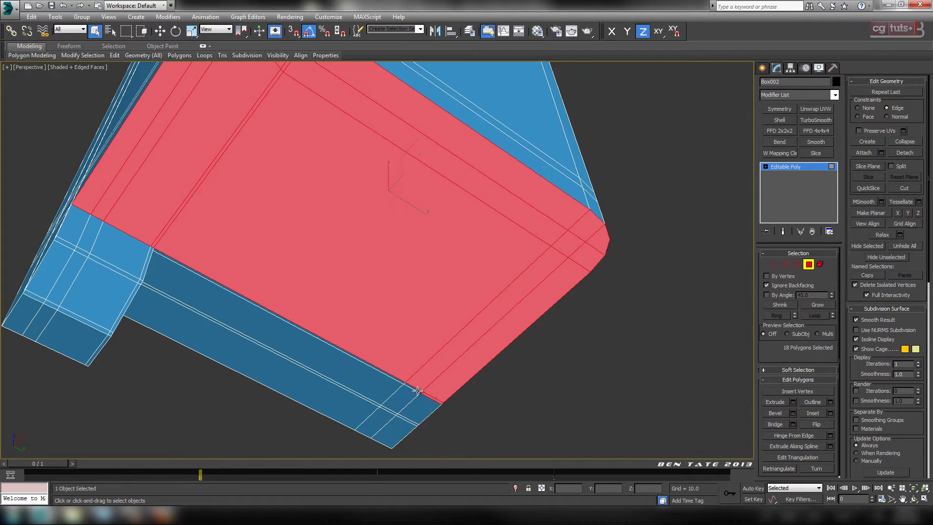
Step: Add the thin strips and long panels between the notch and the outer corner to the underside selection
ctrl+click(417, 390)
ctrl+click(391, 379)
ctrl+click(166, 270)
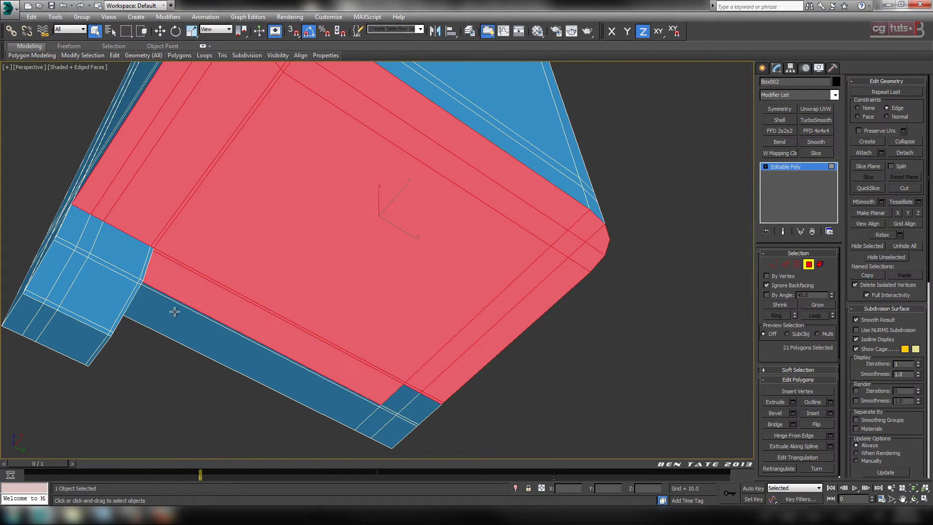
ctrl+click(177, 303)
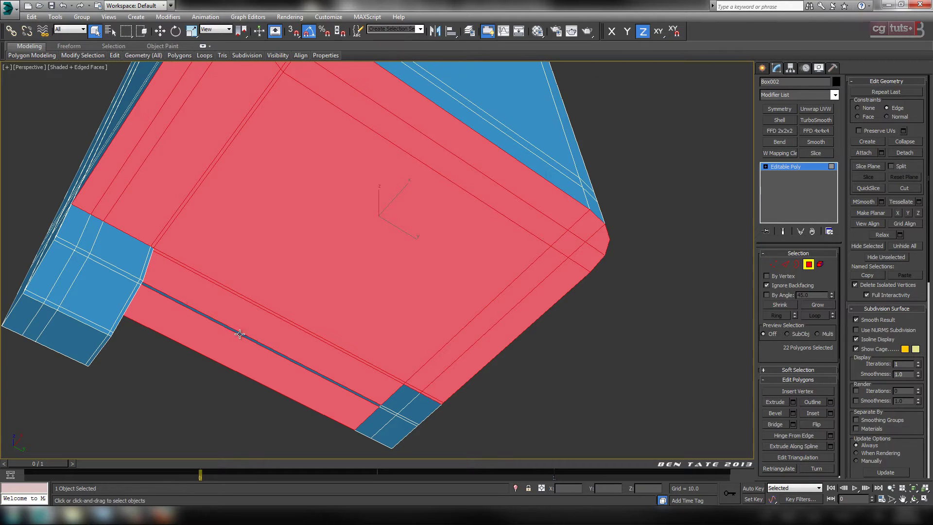
ctrl+click(210, 319)
Step: Add the remaining small polygons at the square outer corner to complete the underside selection
scroll(340, 277, up, 6)
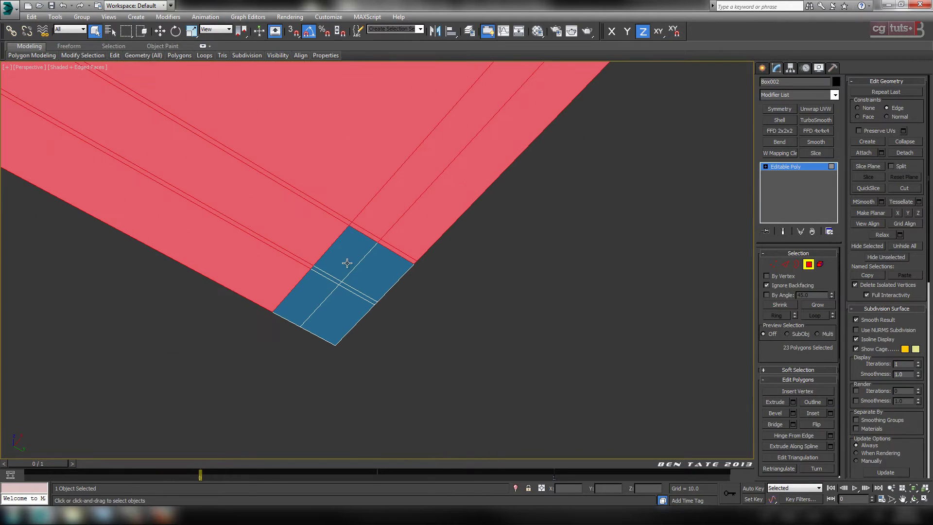
ctrl+click(328, 281)
ctrl+click(328, 281)
ctrl+click(324, 287)
ctrl+click(343, 305)
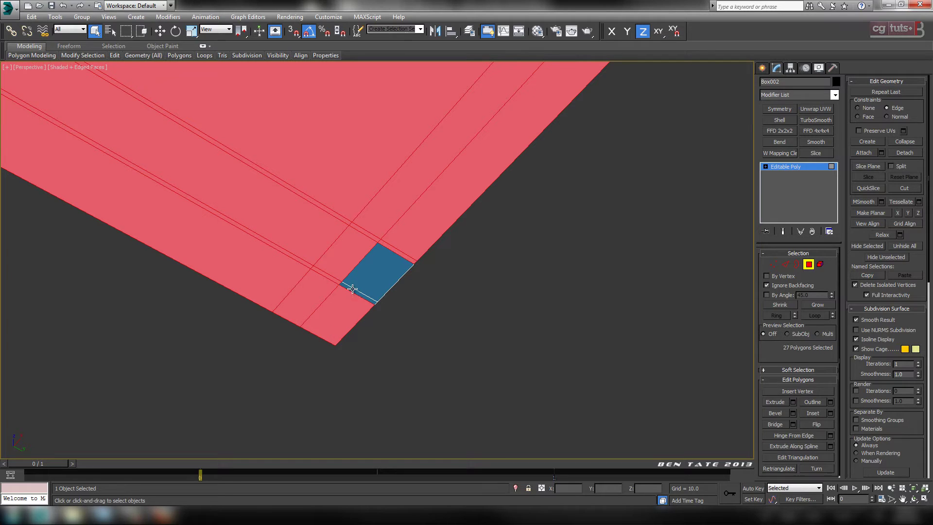
ctrl+click(353, 289)
ctrl+click(359, 273)
Step: Unhide all objects for comparison and inset the selected underside polygons by about 5 units
scroll(398, 254, down, 3)
alt+middle_drag(398, 254, 510, 310)
scroll(529, 304, up, 3)
click(831, 412)
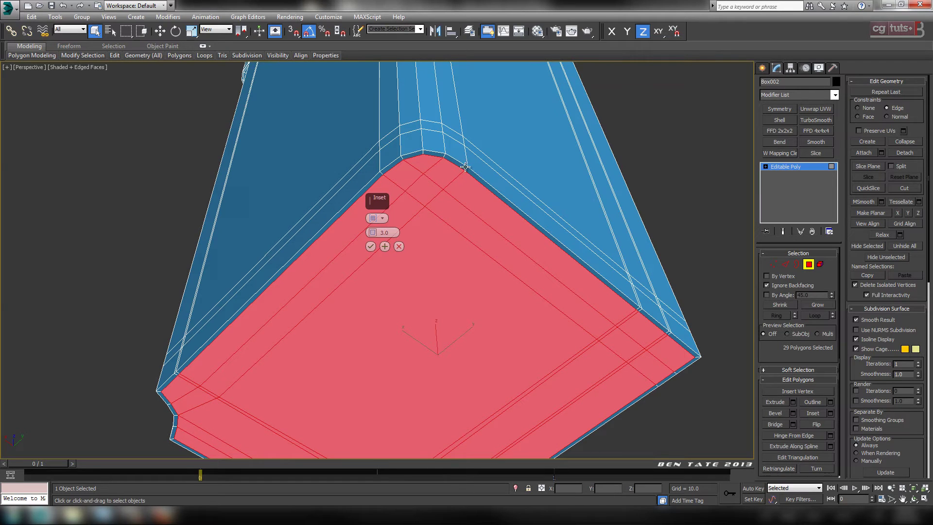
right_click(532, 263)
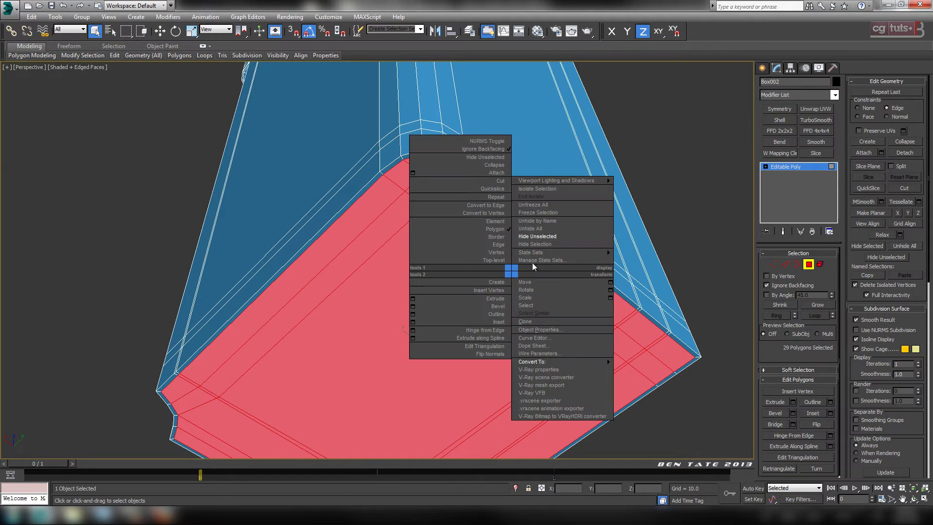
click(554, 232)
middle_drag(464, 180, 465, 220)
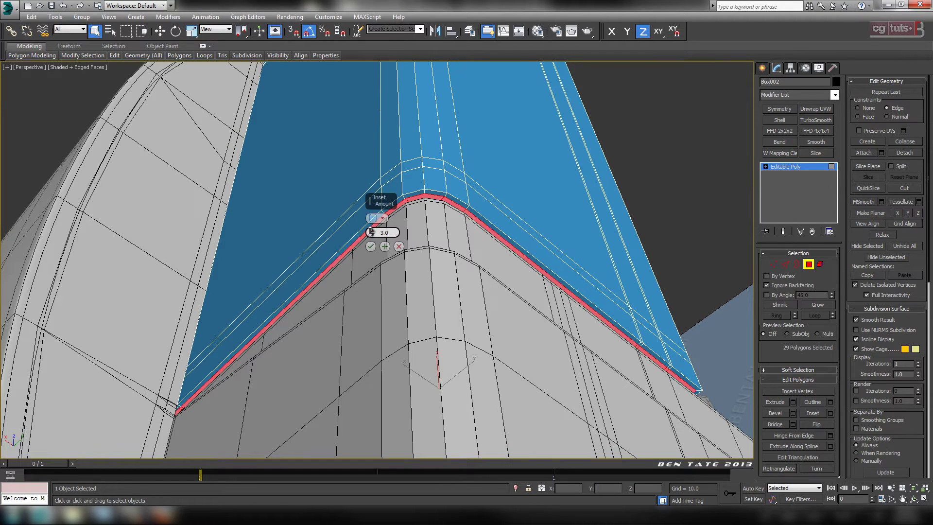
drag(371, 232, 370, 220)
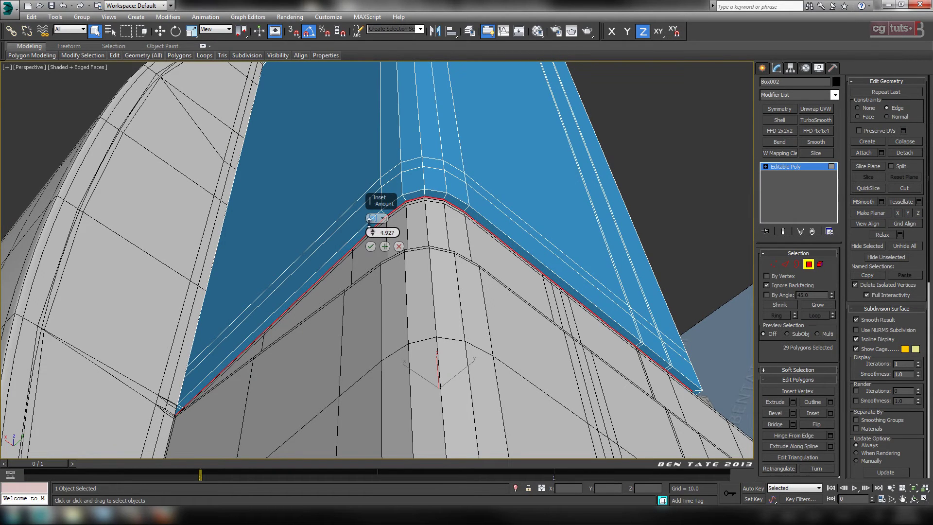
double_click(382, 232)
click(371, 246)
Step: Hide all objects except the tank model again
middle_drag(520, 245, 556, 232)
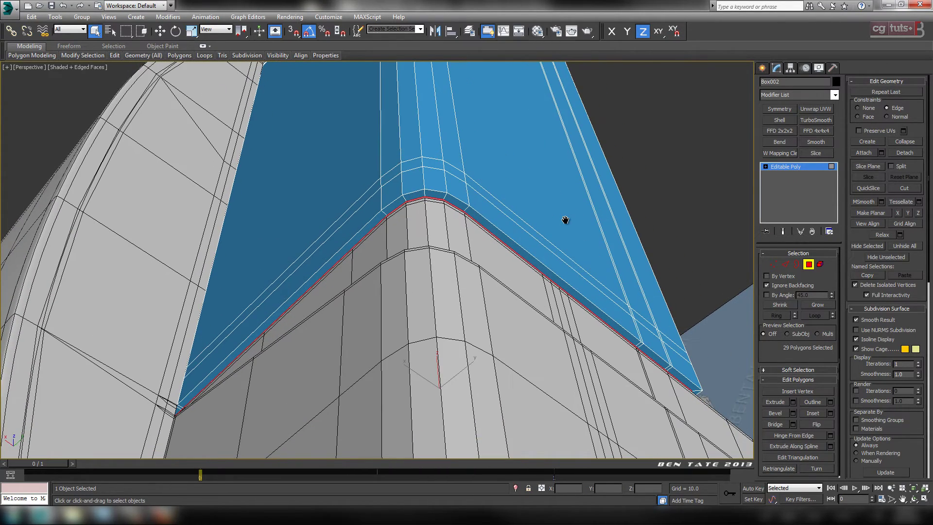
right_click(572, 230)
alt+middle_drag(600, 204, 563, 210)
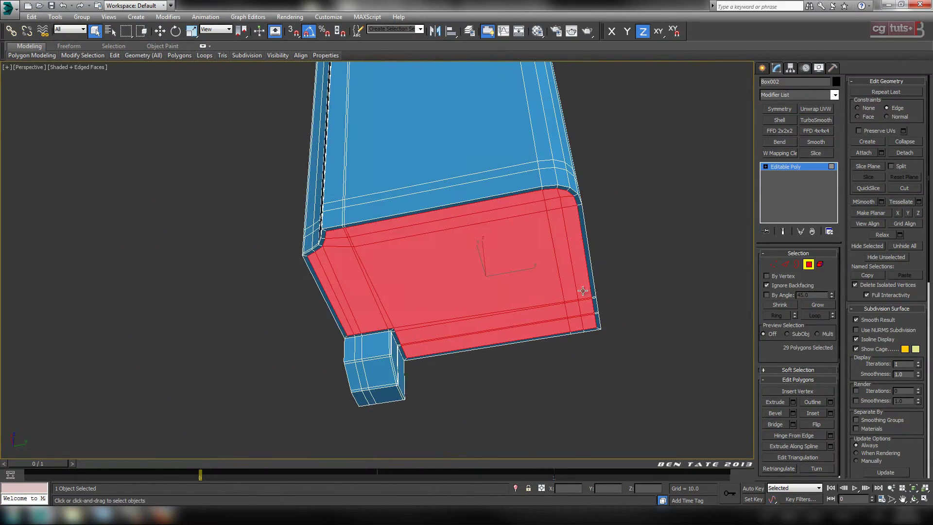
Step: Select and delete the three narrow inset border polygons along the underside's open side
alt+middle_drag(583, 291, 503, 280)
scroll(505, 281, up, 8)
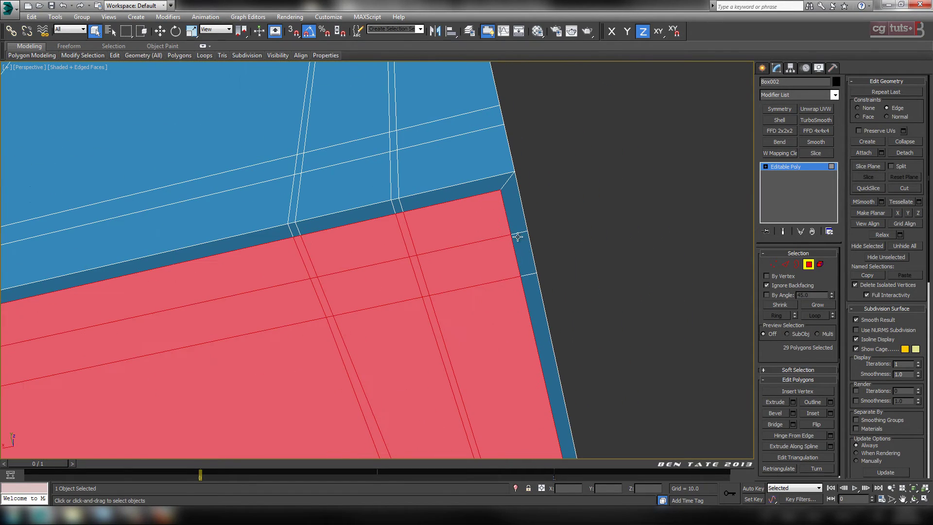
click(517, 227)
ctrl+click(520, 246)
middle_drag(566, 276, 558, 244)
ctrl+click(509, 261)
scroll(540, 289, down, 4)
scroll(540, 288, down, 2)
middle_drag(540, 289, 479, 167)
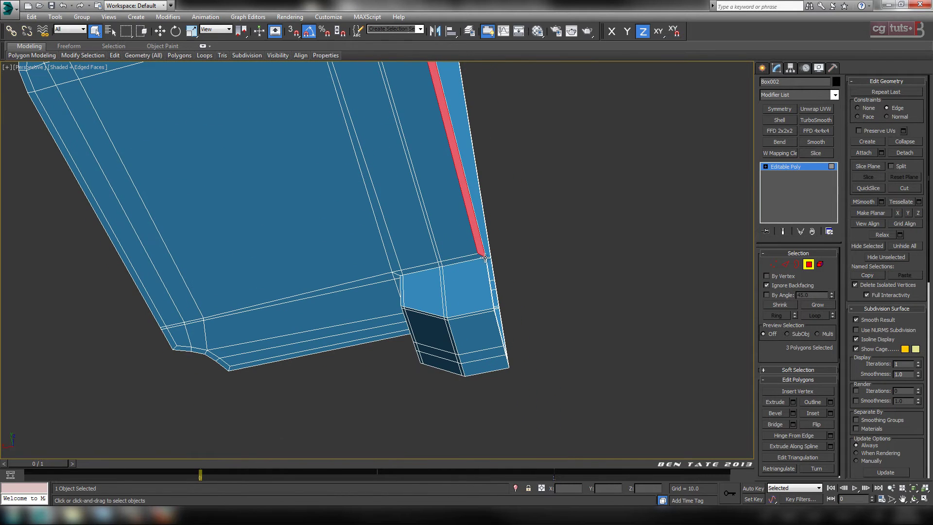
scroll(450, 258, up, 3)
middle_drag(450, 258, 538, 347)
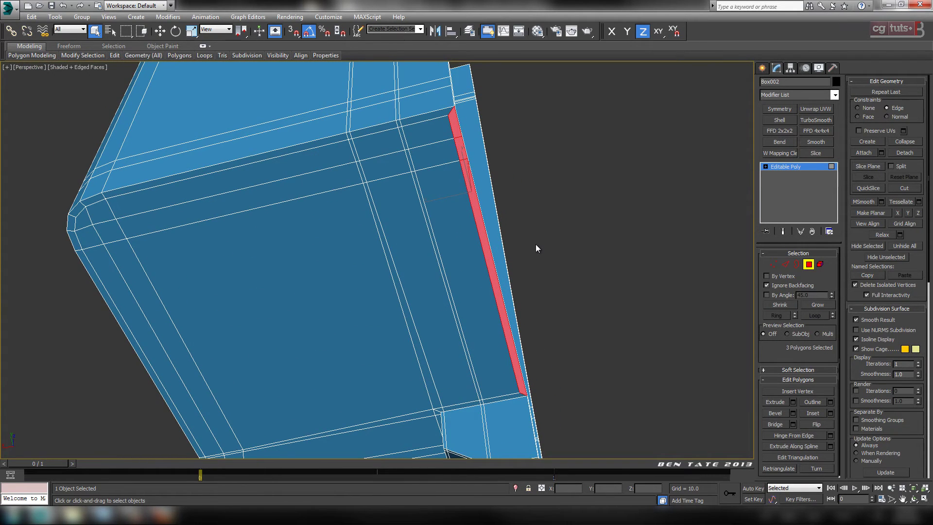
key(Delete)
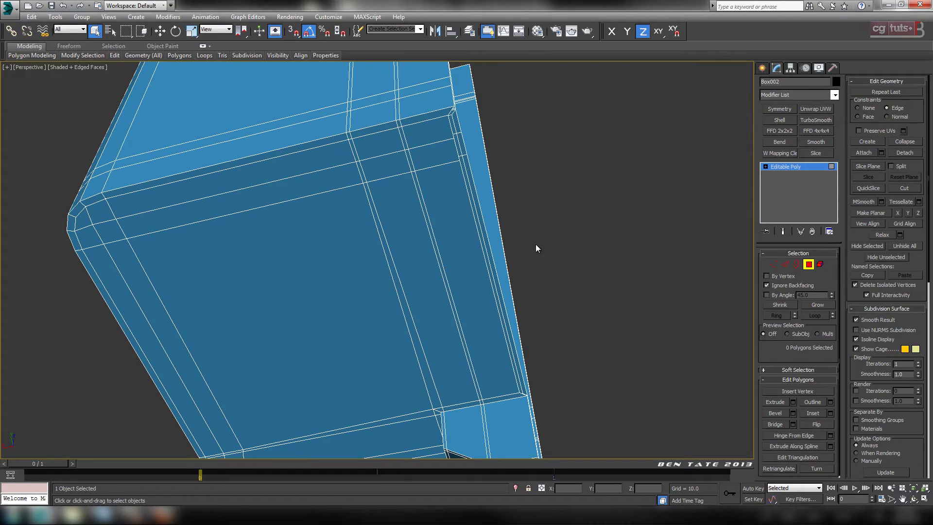
Step: Select the underside's three open edges and, with constraints set to None, move them about -4.9 units along X in the wireframe Top view
click(783, 264)
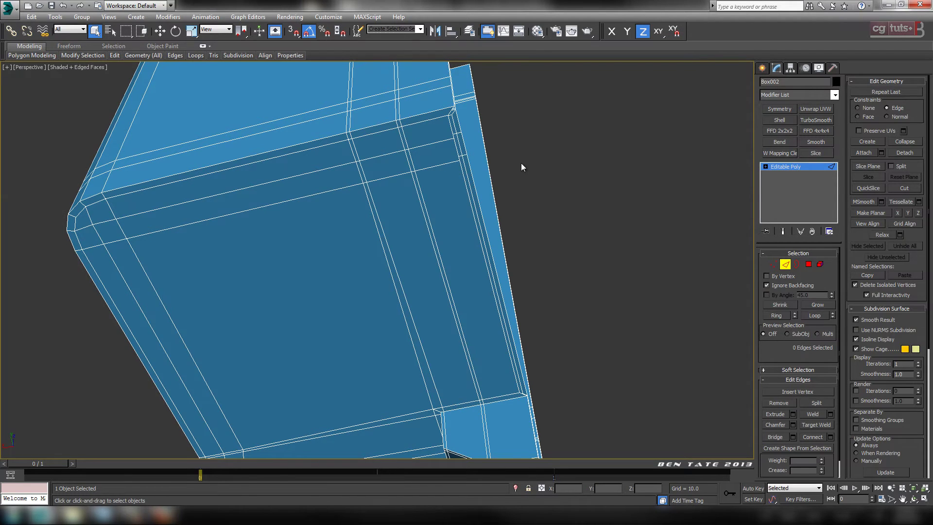
click(452, 121)
ctrl+click(455, 144)
alt+middle_drag(502, 181, 462, 284)
key(alt+w)
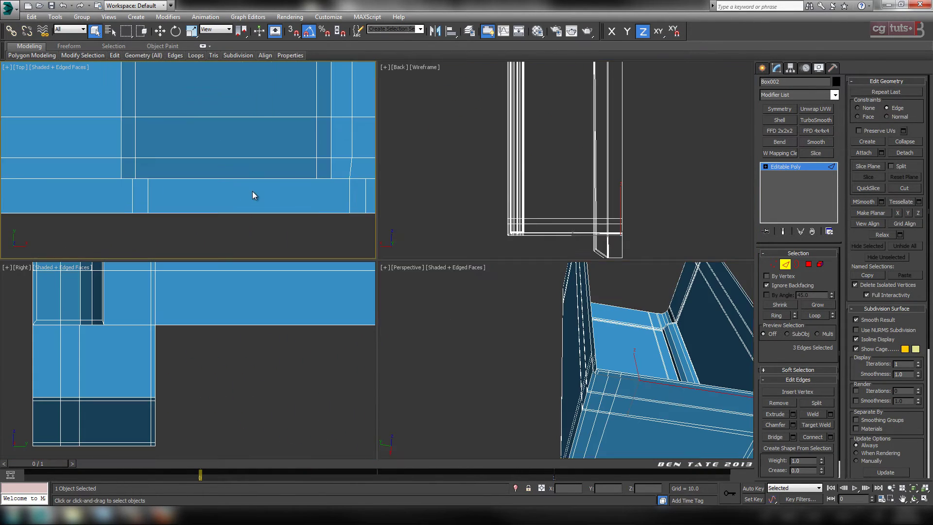
key(alt+w)
key(F3)
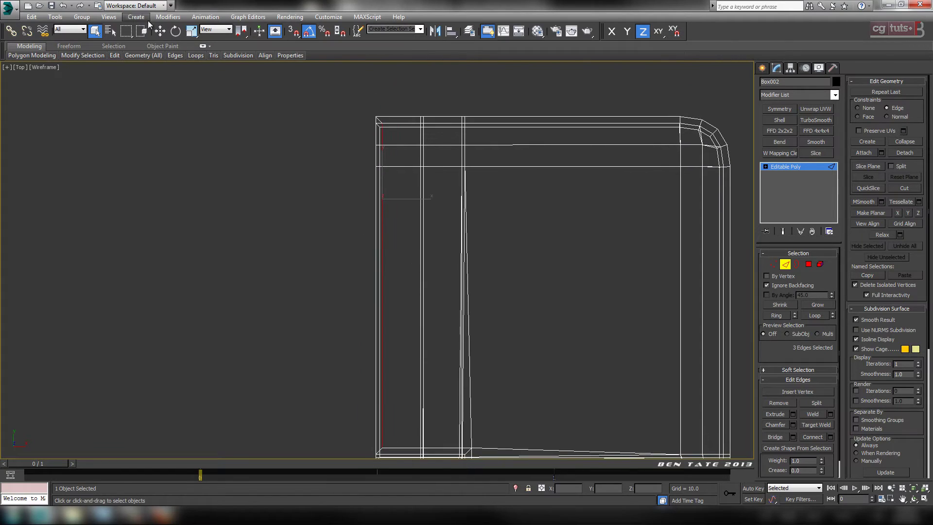
middle_drag(390, 200, 409, 232)
click(160, 31)
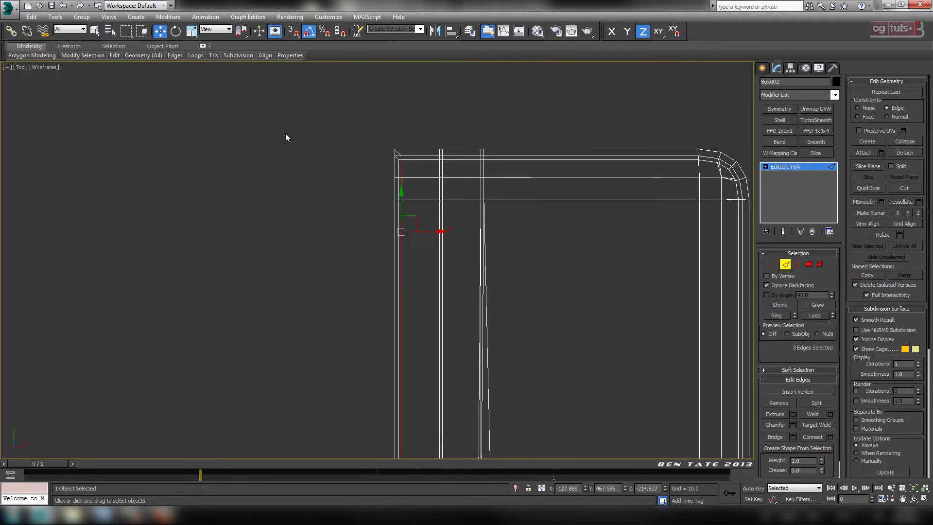
scroll(401, 199, up, 3)
middle_drag(451, 196, 441, 270)
scroll(421, 223, up, 2)
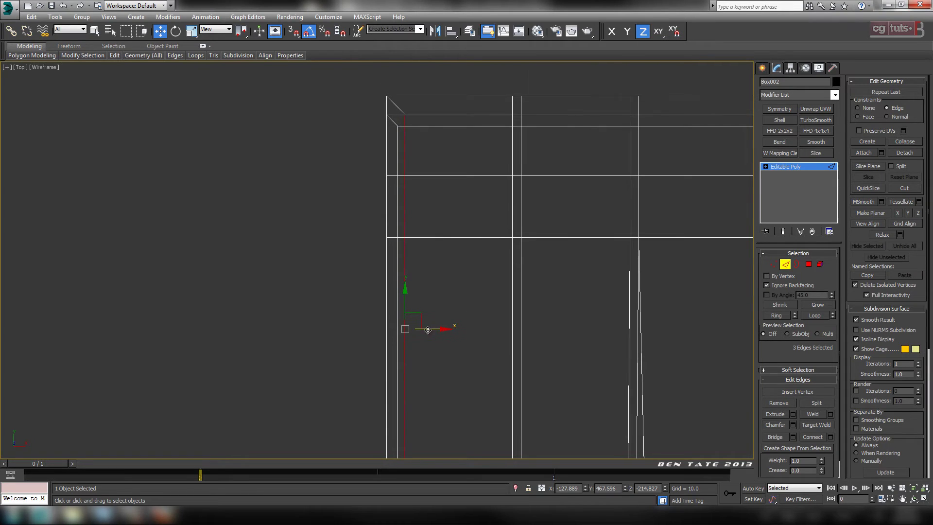
key(F5)
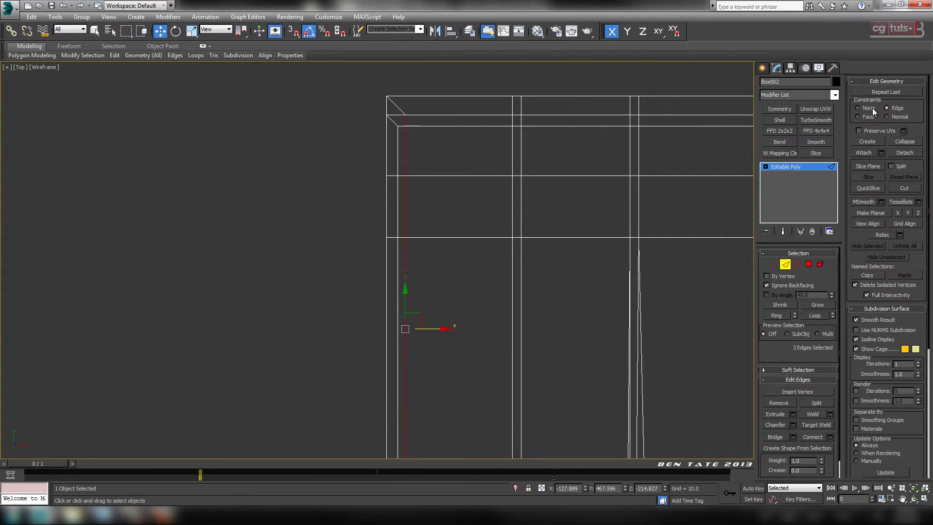
drag(438, 329, 420, 329)
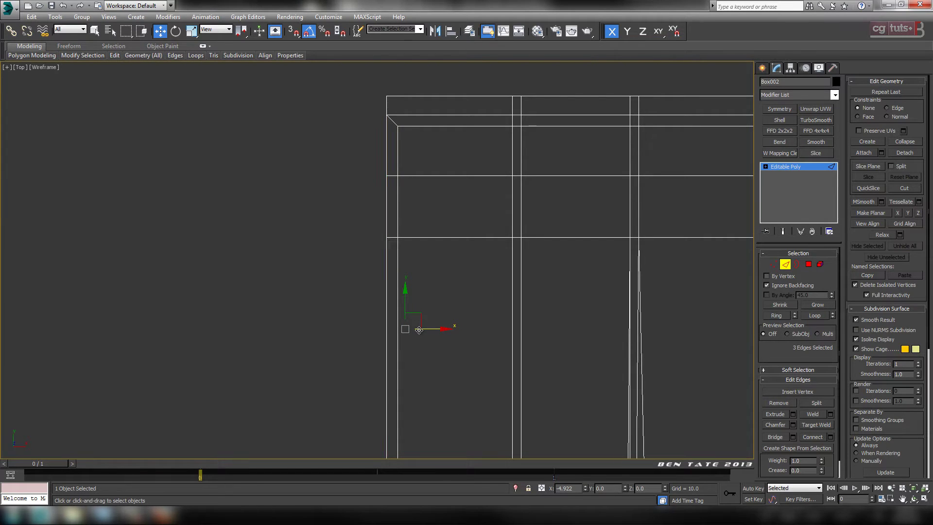
drag(419, 330, 419, 330)
Step: Select and delete the three narrow border polygons along the open side of the inner floor
key(alt+w)
right_click(510, 357)
key(alt+w)
alt+middle_drag(575, 343, 421, 335)
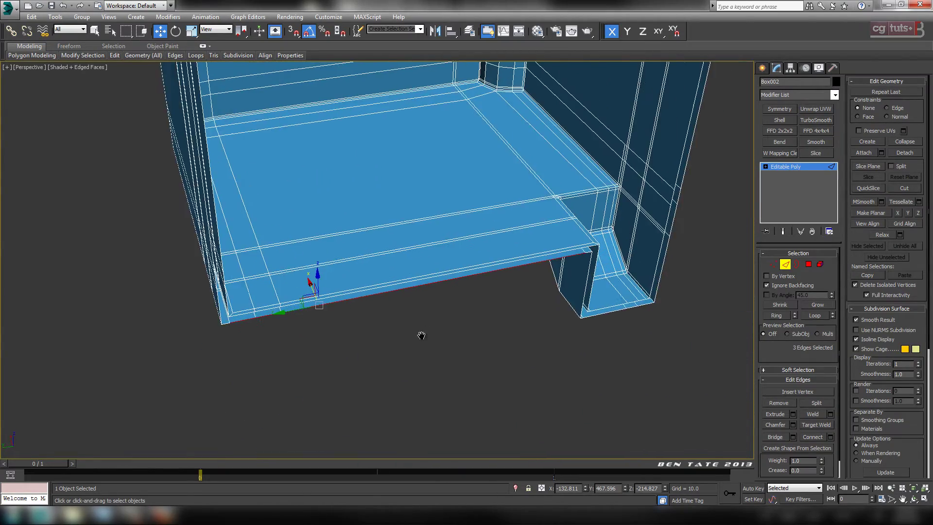
scroll(481, 320, up, 5)
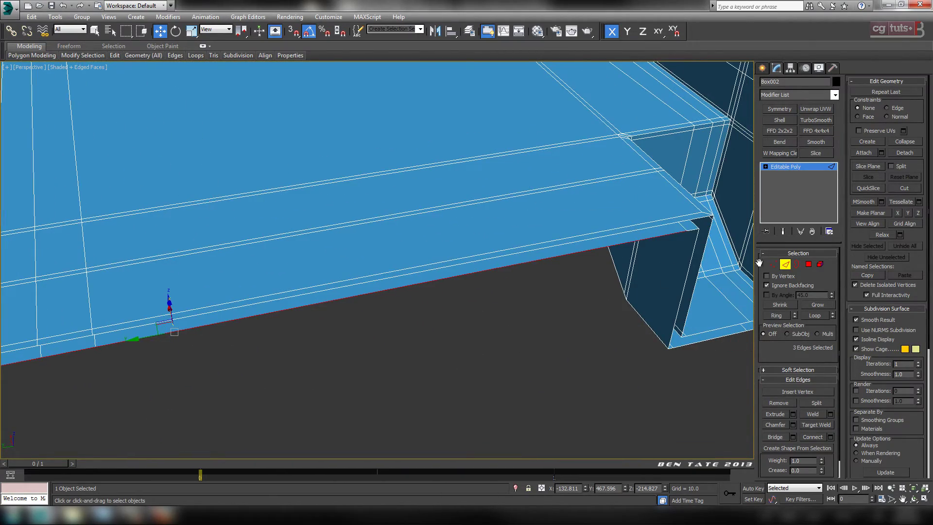
click(808, 263)
click(681, 220)
scroll(486, 265, down, 4)
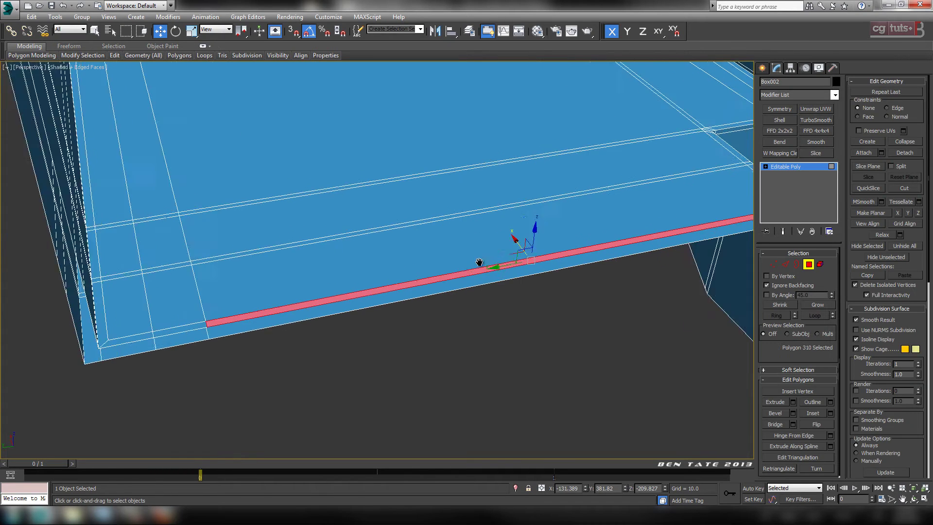
alt+middle_drag(485, 265, 616, 235)
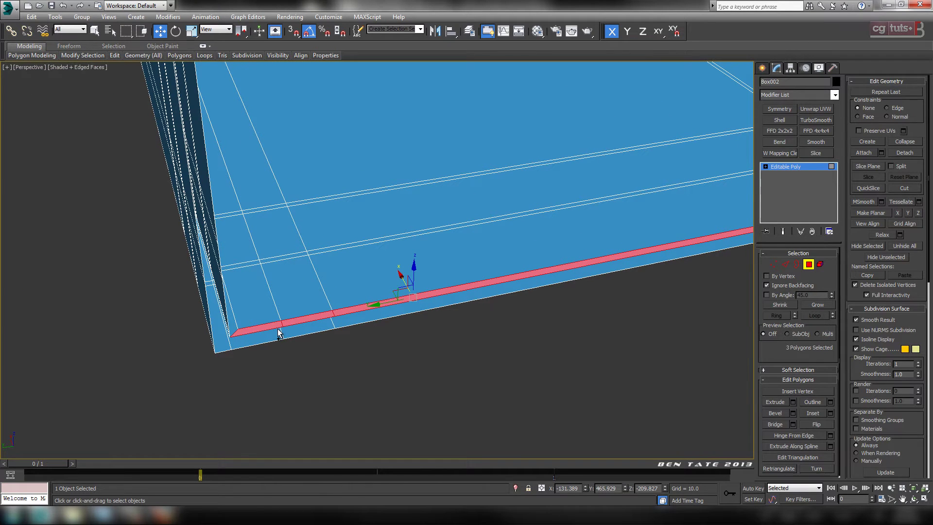
key(Delete)
Step: Select the inner floor's three open edges and move them about -2.8 units along X in the Top view to meet the model's open side
click(808, 264)
key(2)
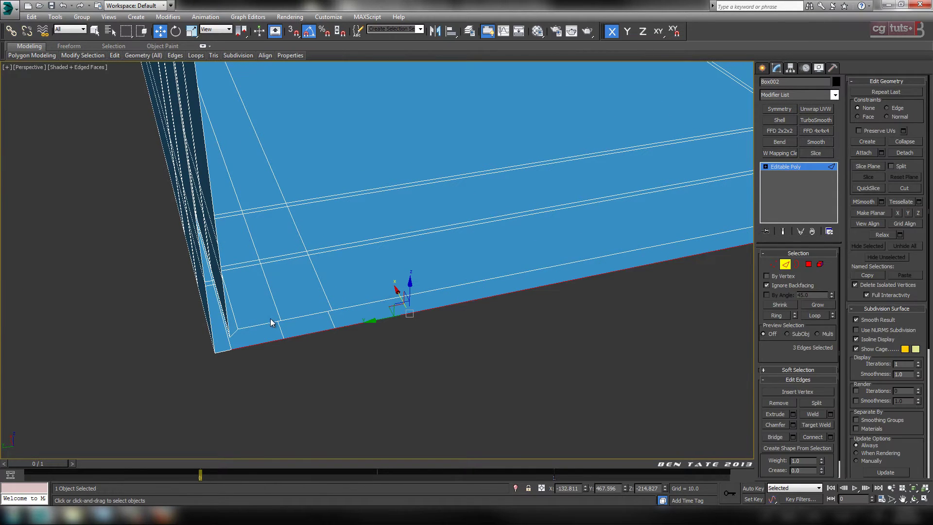
click(272, 322)
ctrl+click(309, 315)
ctrl+click(366, 305)
middle_drag(533, 284, 327, 320)
key(alt+w)
right_click(288, 169)
key(alt+w)
scroll(426, 319, up, 3)
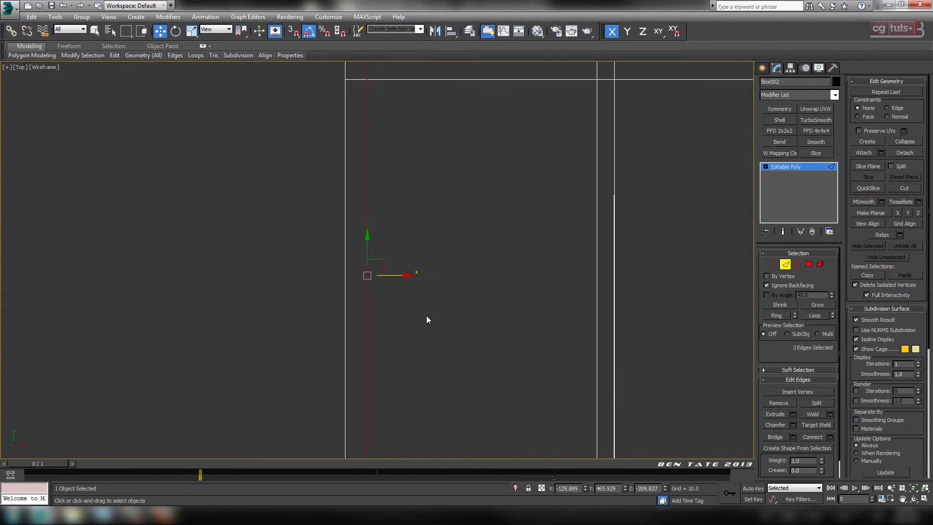
drag(385, 276, 367, 279)
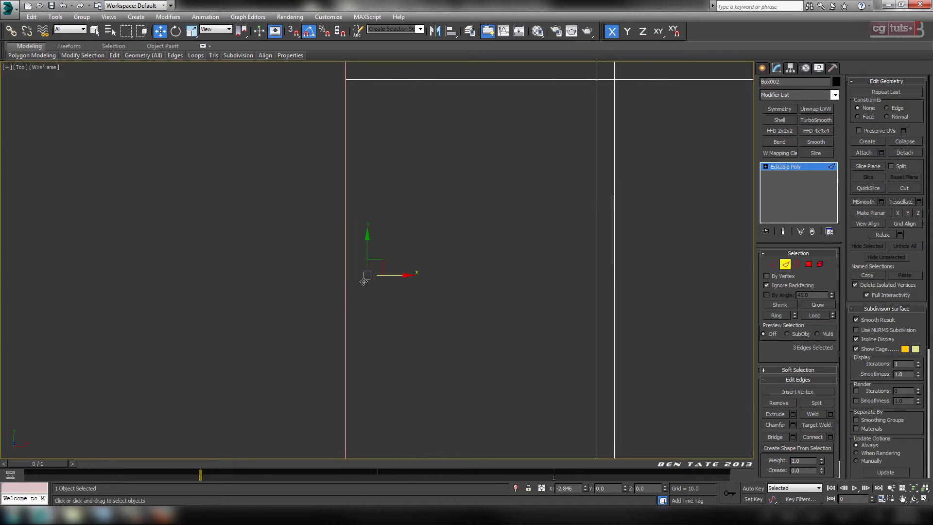
scroll(410, 291, down, 3)
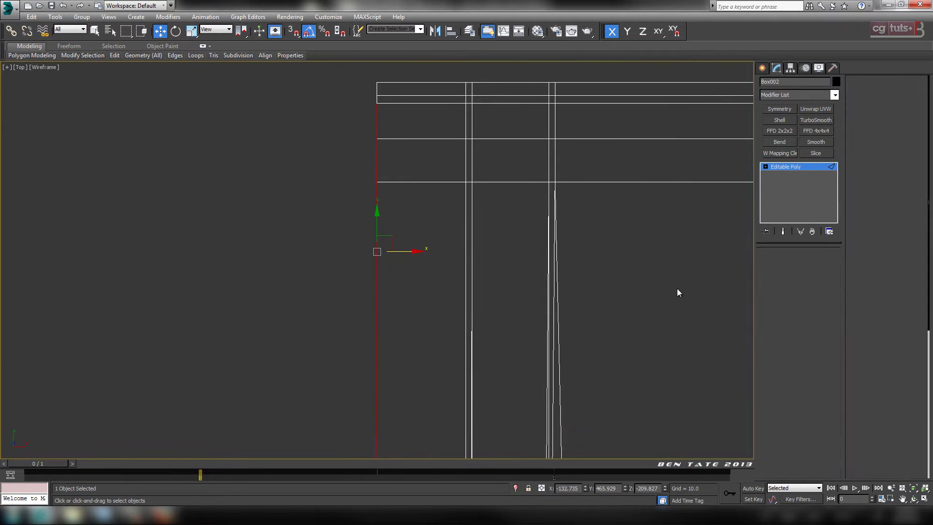
Step: Select all vertices along the model's open side in the Top view and check the selection in the Perspective view
key(1)
scroll(525, 275, down, 5)
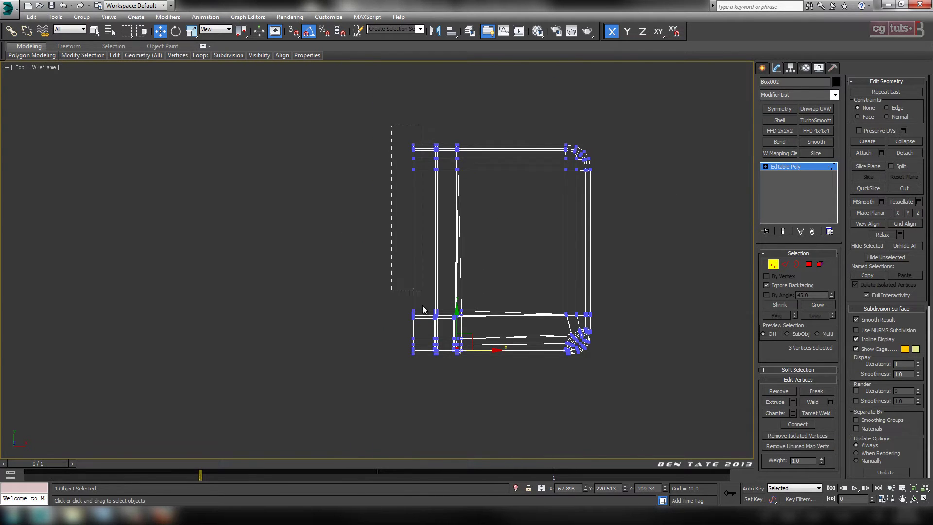
drag(423, 309, 424, 360)
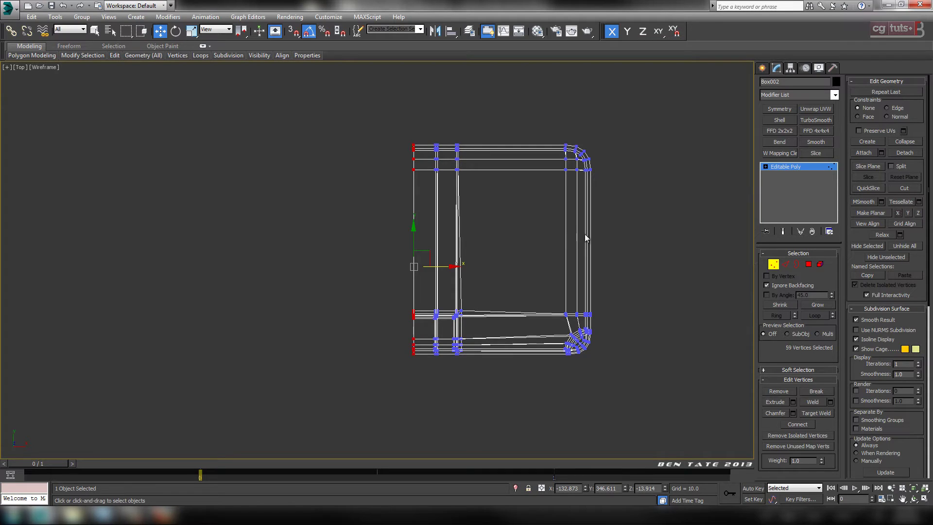
scroll(542, 245, up, 2)
key(alt+w)
middle_click(629, 355)
key(alt+w)
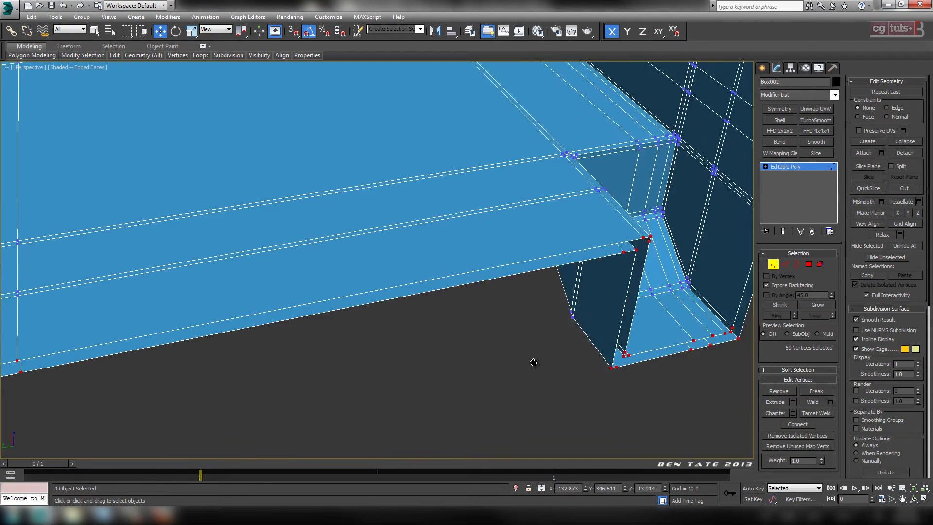
middle_drag(534, 363, 469, 357)
scroll(506, 363, down, 4)
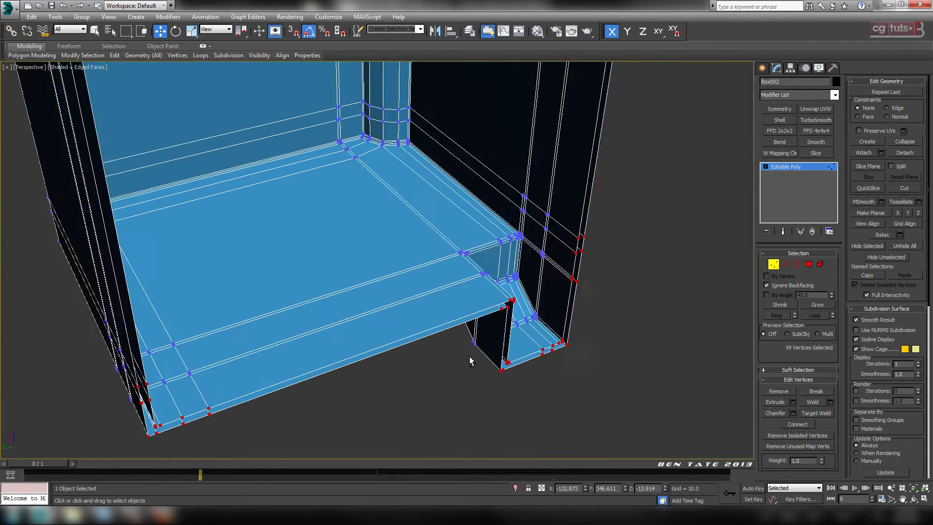
Step: Examine the selected open-side vertices and the corner leg from beneath the model
scroll(514, 292, up, 5)
alt+middle_drag(514, 291, 459, 336)
middle_drag(457, 351, 457, 386)
scroll(457, 385, down, 5)
middle_drag(462, 319, 466, 336)
scroll(466, 336, up, 12)
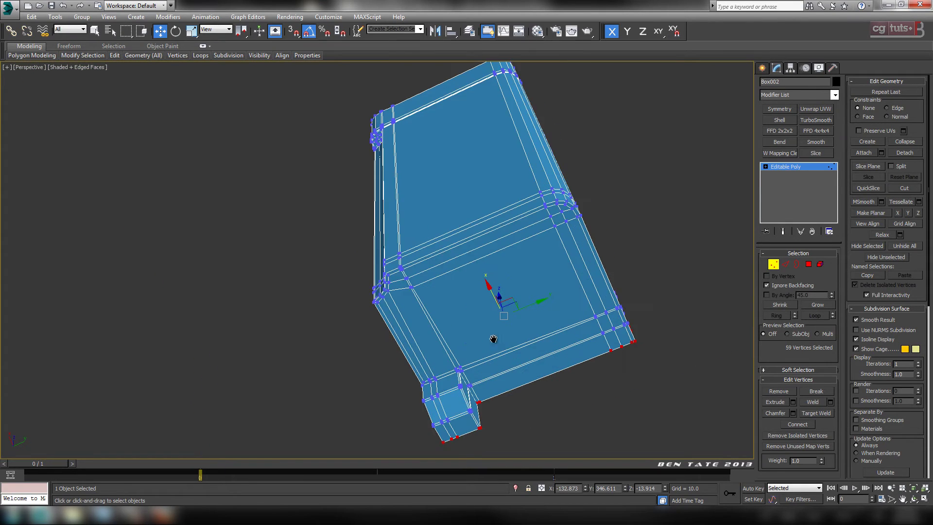
scroll(508, 311, down, 5)
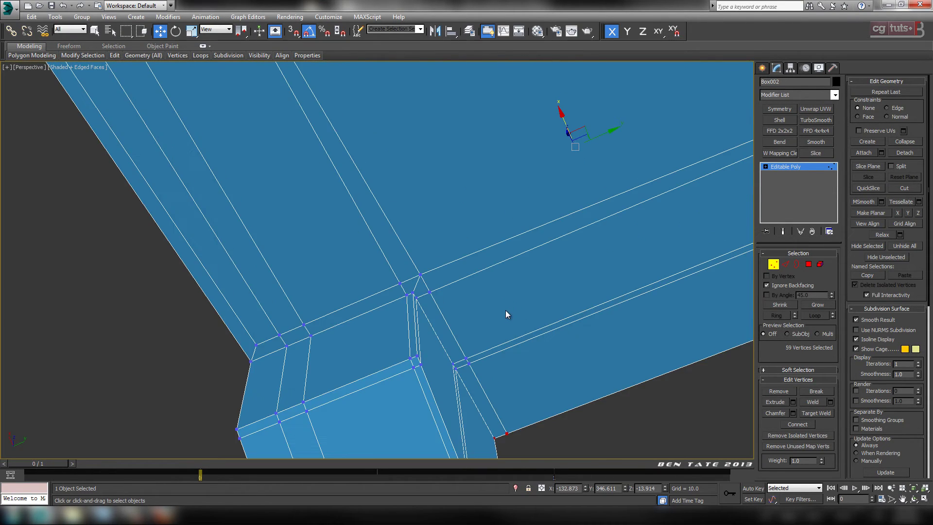
middle_drag(504, 312, 502, 256)
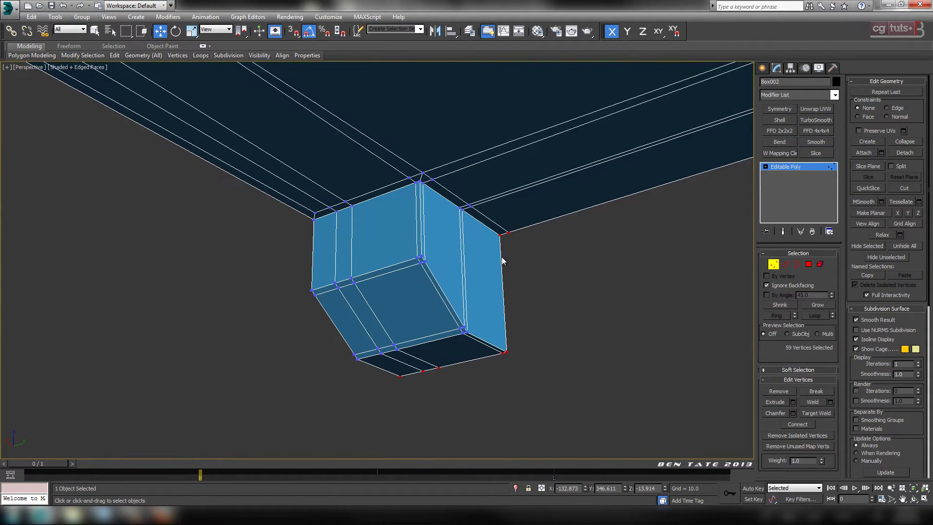
scroll(501, 257, up, 8)
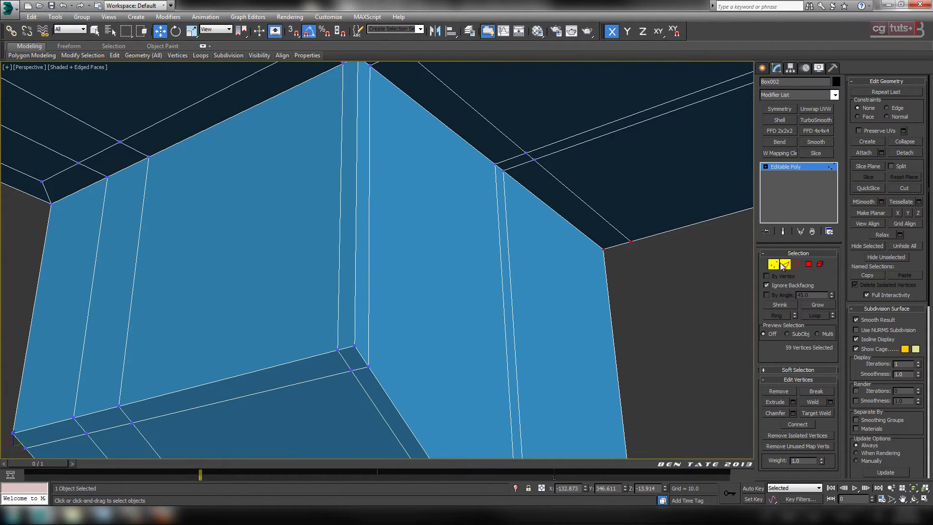
Step: Connect the ring of vertical edges around the corner leg and, with the Edge constraint, move the new loop down near the leg's bottom rim
click(784, 265)
scroll(523, 279, down, 6)
click(478, 263)
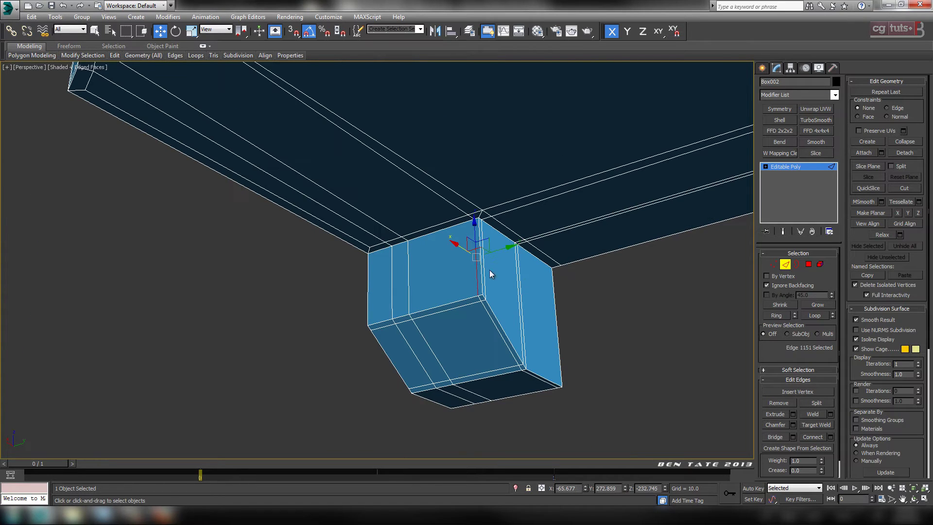
click(776, 315)
alt+middle_drag(612, 342, 582, 348)
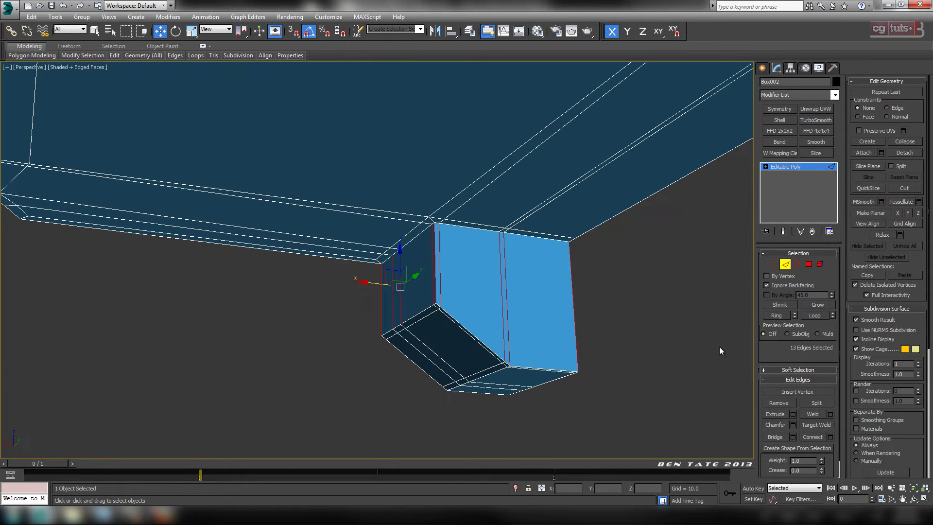
click(830, 436)
click(373, 260)
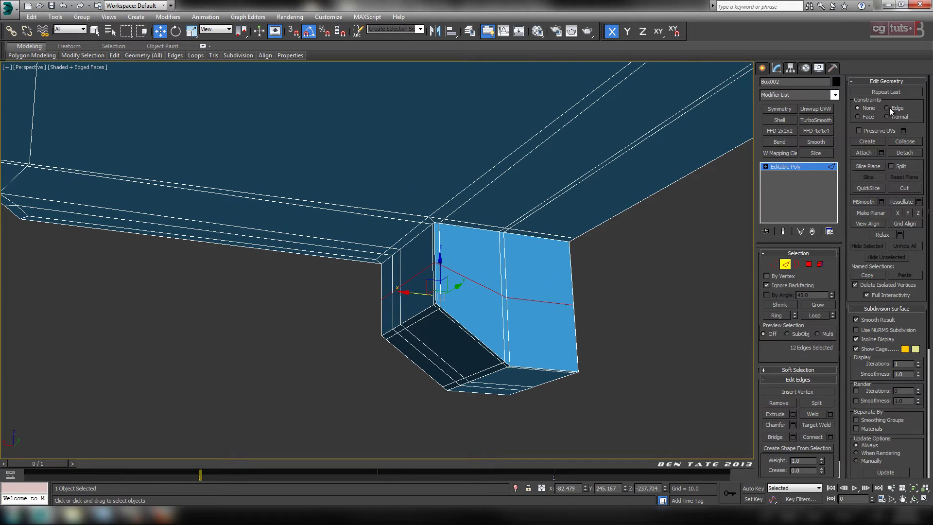
double_click(451, 314)
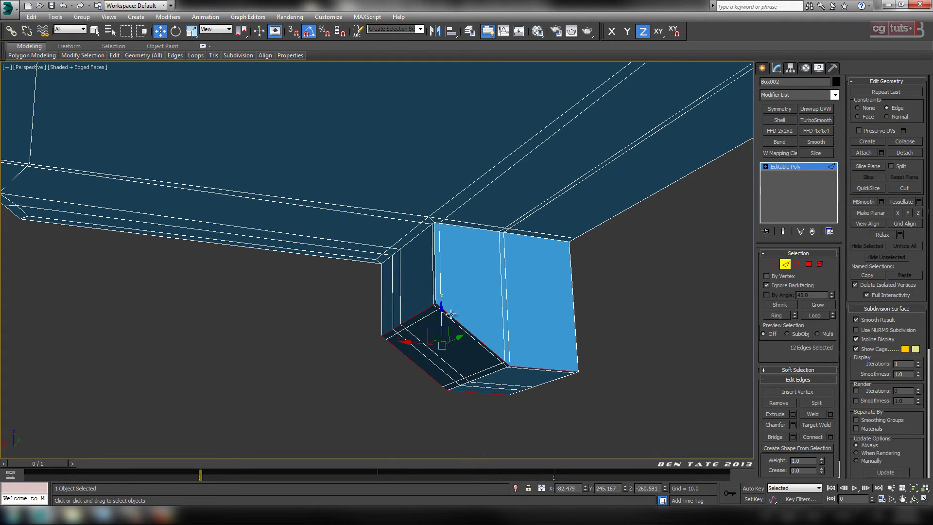
drag(443, 320, 443, 316)
Step: Connect the leg's vertical edge ring again and slide the second loop up along Z to about -216.7, near the leg's top
click(500, 262)
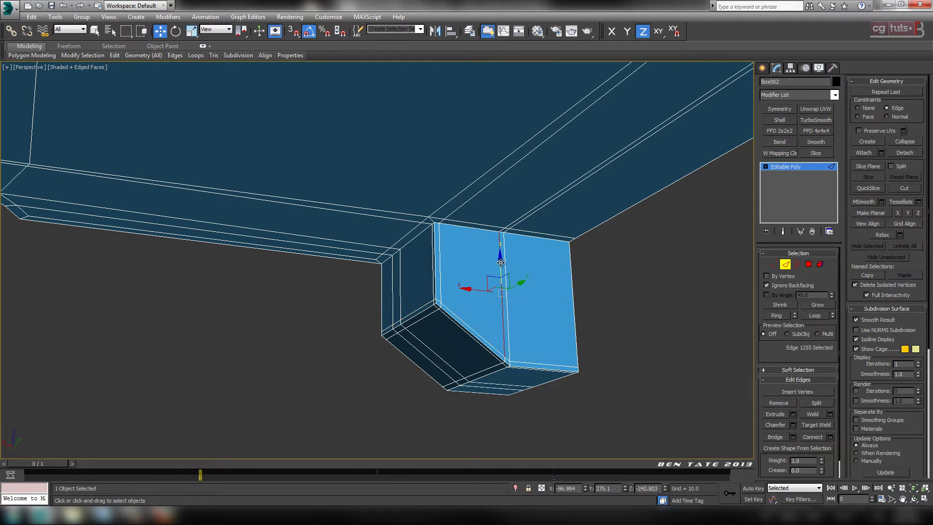
click(777, 316)
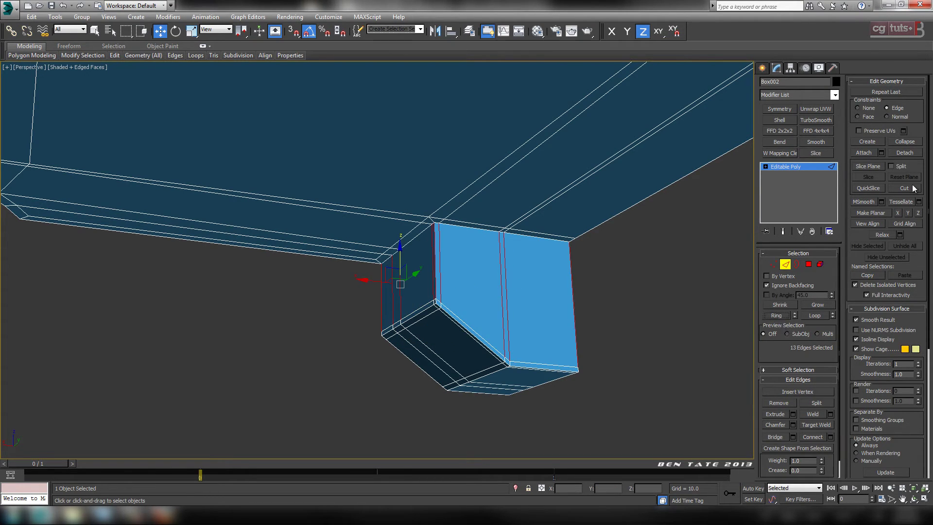
click(812, 436)
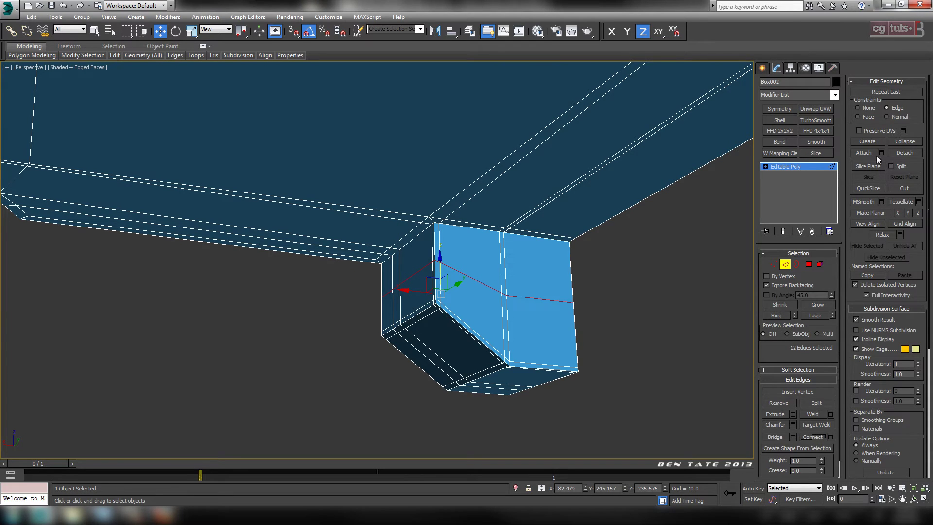
click(917, 214)
drag(440, 268, 441, 231)
scroll(470, 240, up, 5)
middle_drag(517, 284, 474, 321)
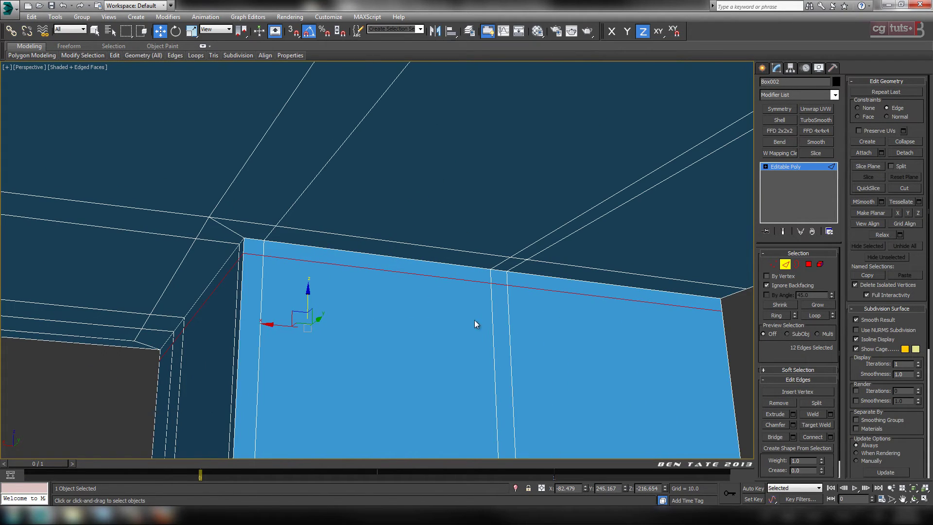
Step: Connect the three long edges on the side wall above the recess and slide the new segments along X to about -60, beside the leg
scroll(402, 310, down, 6)
alt+middle_drag(402, 310, 541, 277)
scroll(486, 291, up, 4)
alt+middle_drag(487, 291, 480, 290)
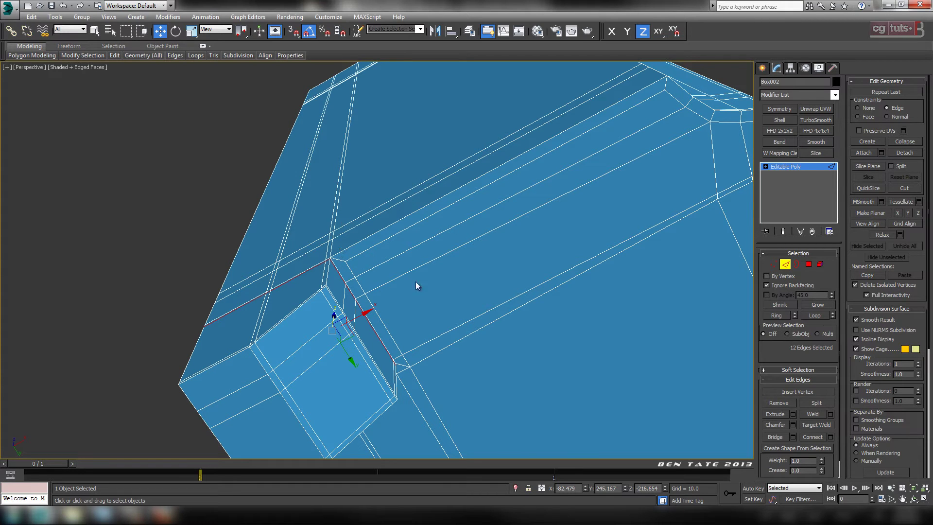
alt+middle_drag(425, 310, 442, 321)
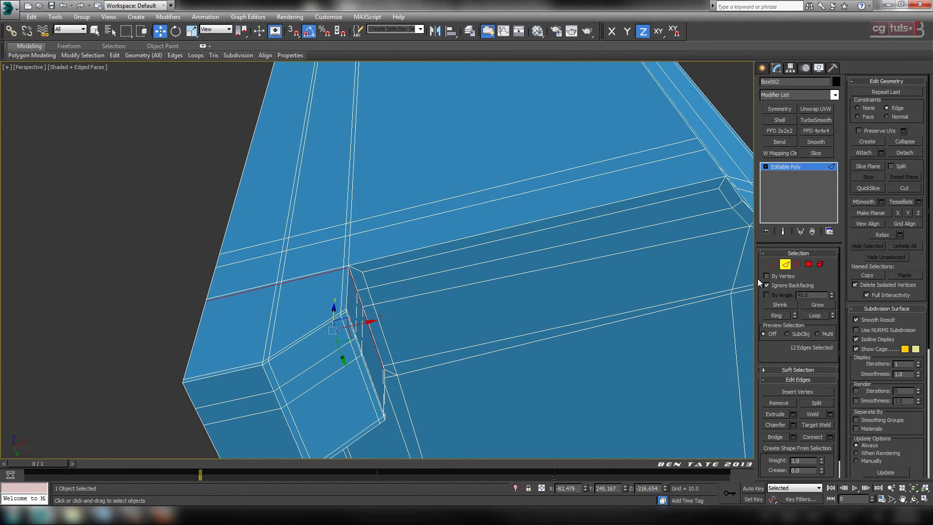
click(394, 211)
ctrl+click(392, 226)
ctrl+click(392, 256)
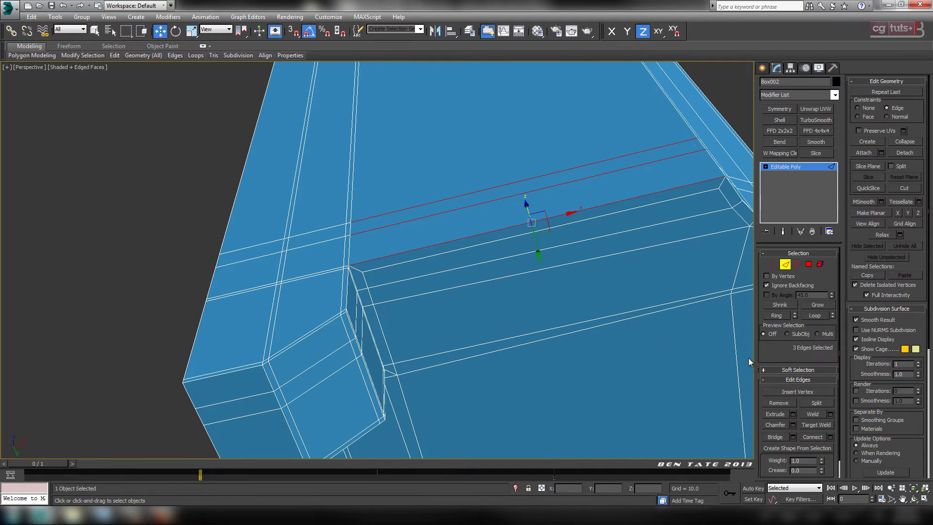
click(810, 437)
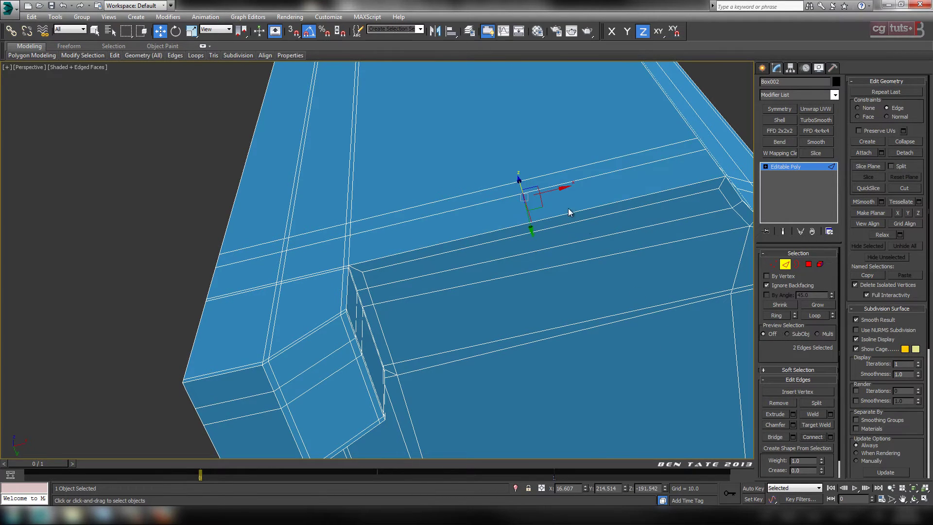
drag(548, 192, 379, 211)
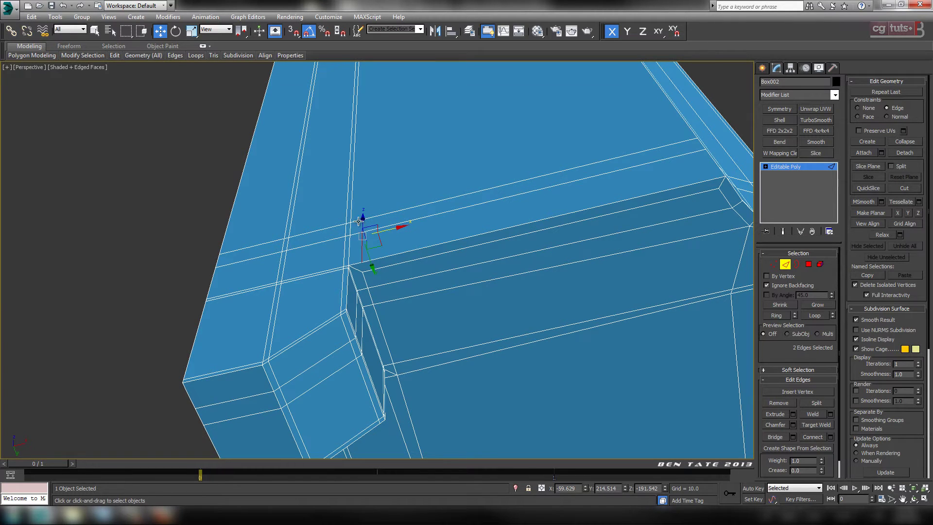
alt+middle_drag(421, 275, 485, 285)
scroll(453, 280, up, 3)
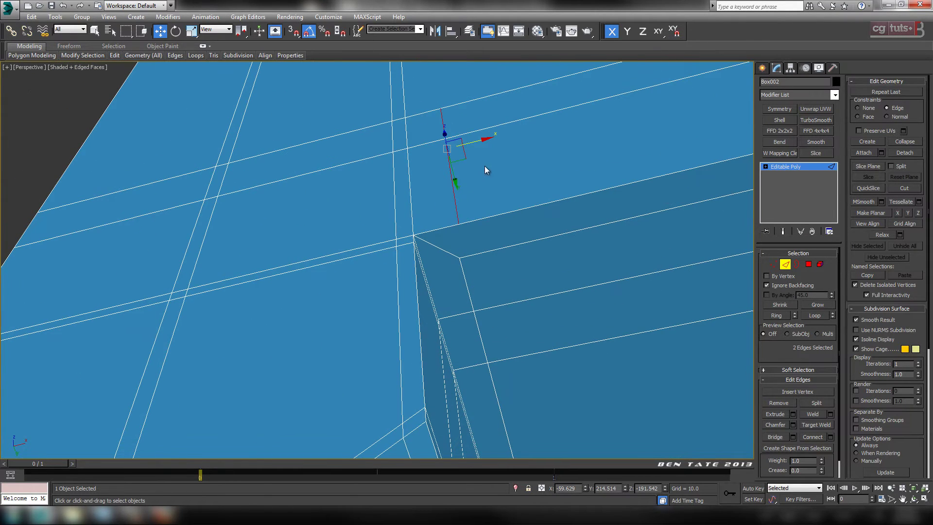
drag(479, 141, 473, 141)
Step: Connect the lower end vertex of the new segments to the recess vertex just beneath it, and return to edge selection
click(772, 265)
click(459, 257)
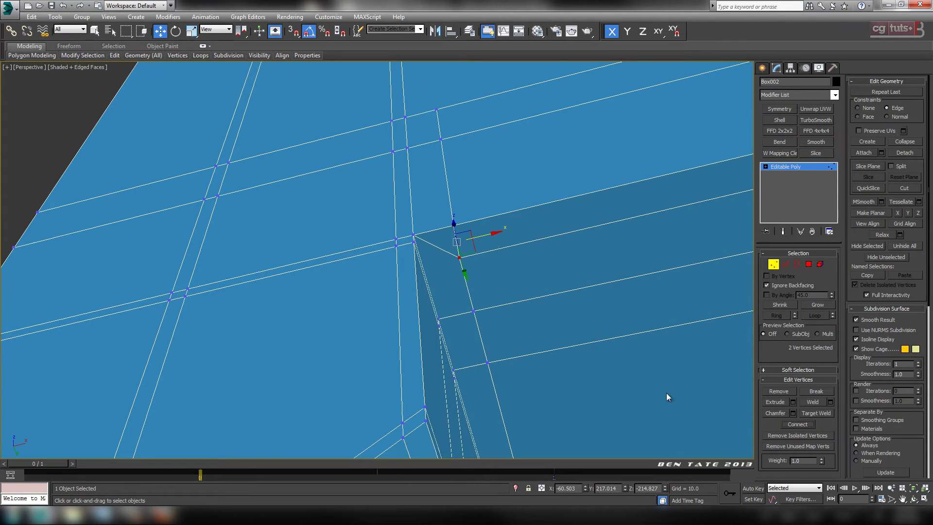
middle_drag(666, 392, 506, 240)
scroll(553, 278, down, 5)
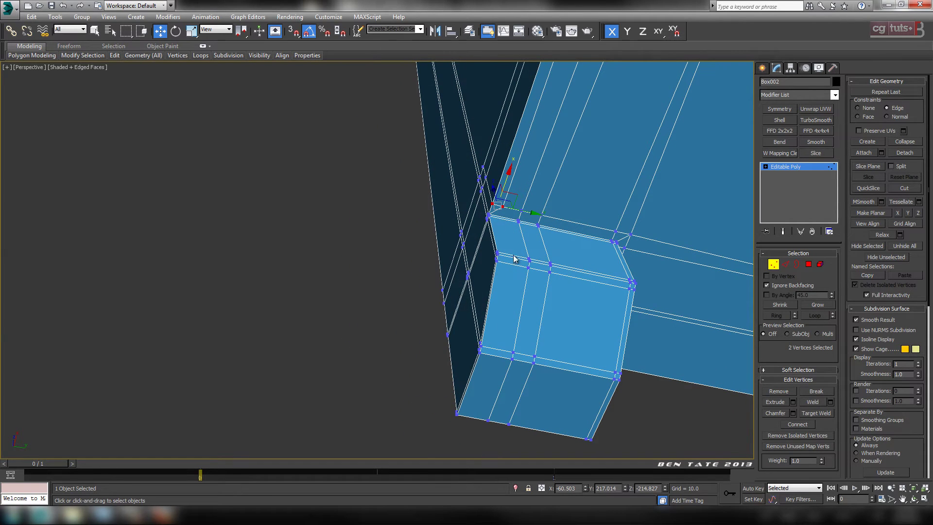
click(784, 265)
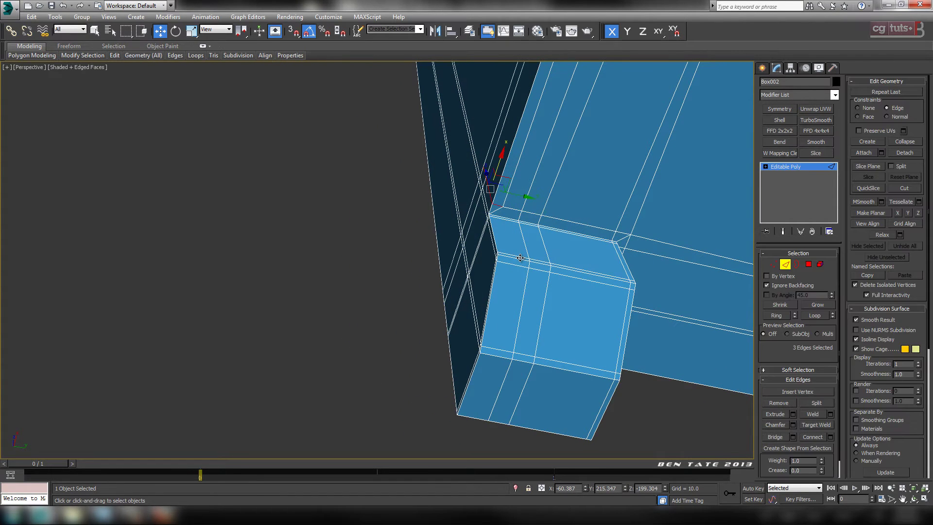
click(520, 257)
click(778, 315)
mouse_move(615, 269)
alt+middle_down()
mouse_move(603, 281)
mouse_move(597, 267)
alt+middle_up()
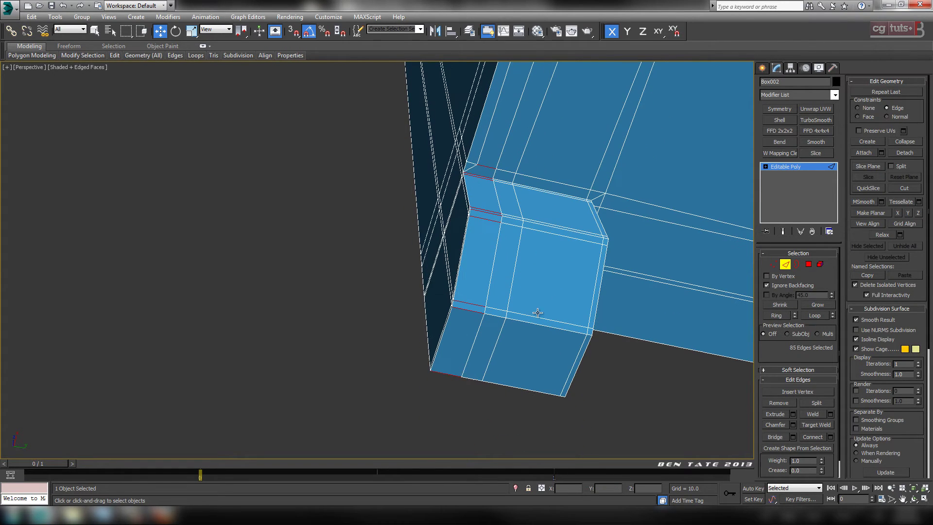
Step: Select the partial ring of edges across the leg's outer strip, excluding the recess edge, and connect them with a loop moved about -1.9 along Y
click(456, 375)
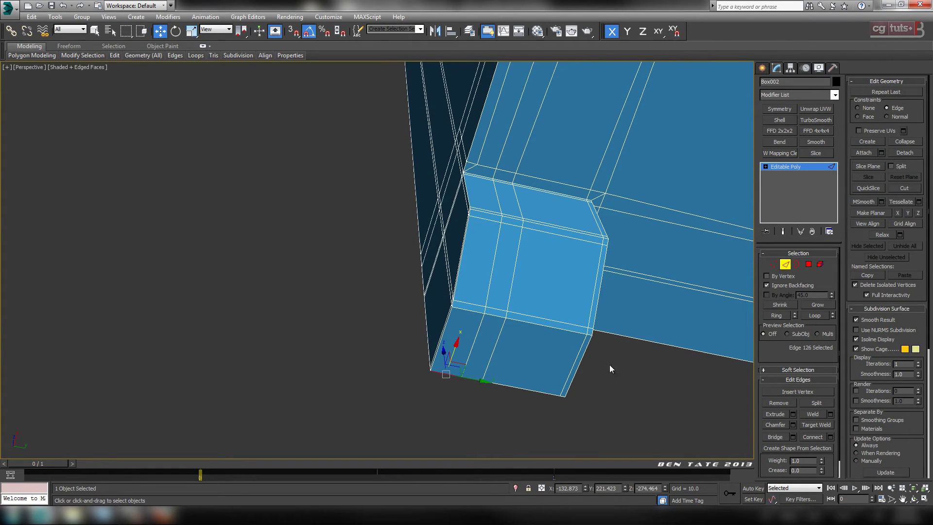
ctrl+click(794, 312)
ctrl+click(795, 311)
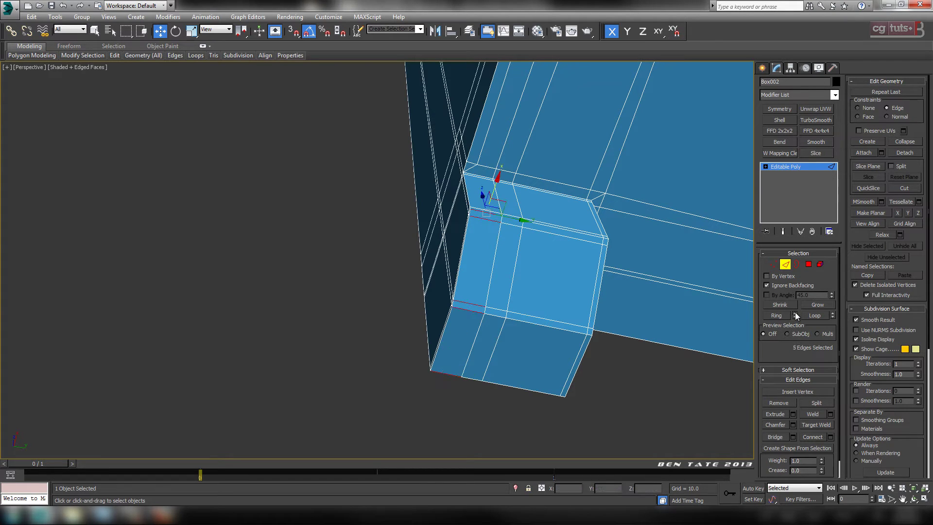
ctrl+click(795, 312)
scroll(501, 262, up, 5)
middle_drag(506, 281, 534, 301)
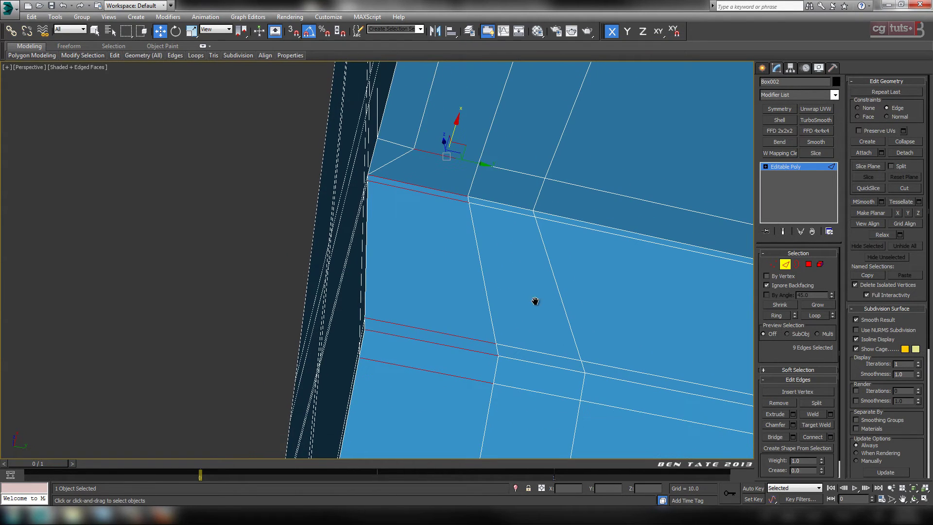
alt+click(428, 151)
click(810, 436)
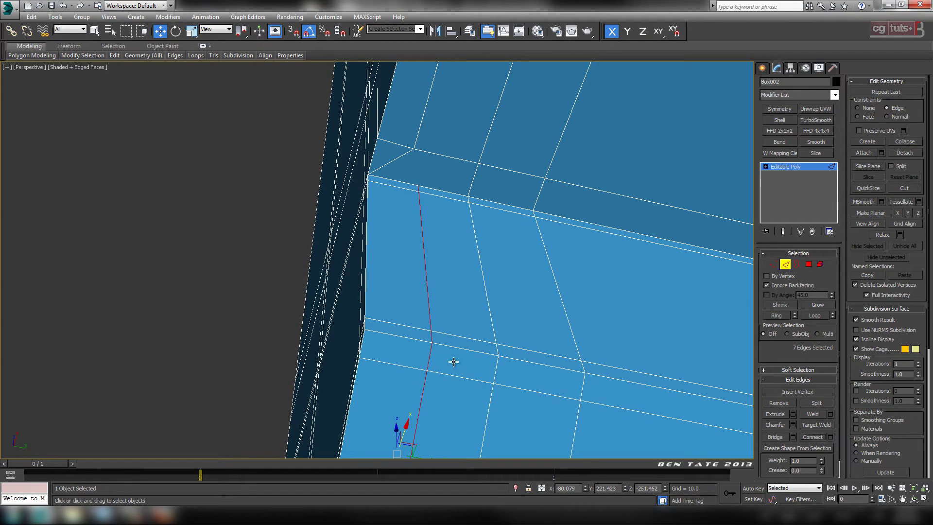
alt+middle_drag(453, 361, 435, 383)
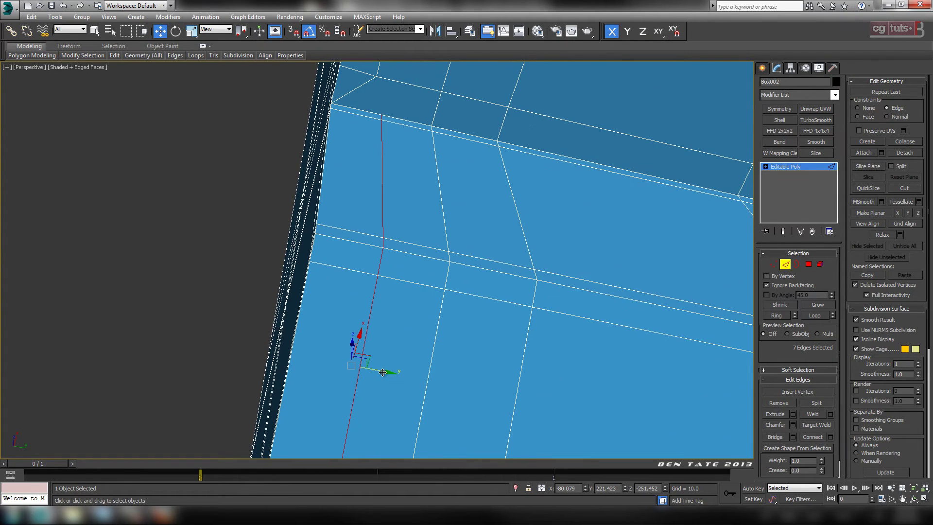
drag(383, 373, 364, 373)
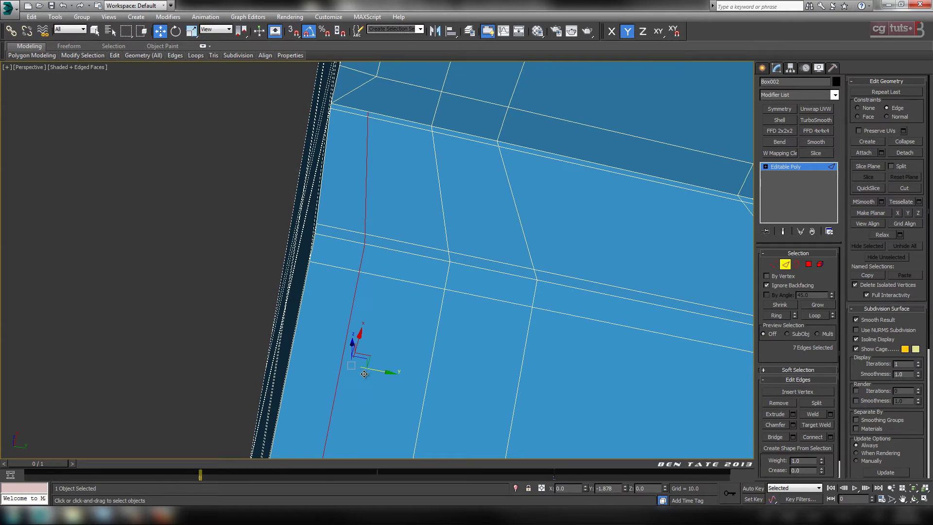
alt+middle_drag(364, 374, 411, 373)
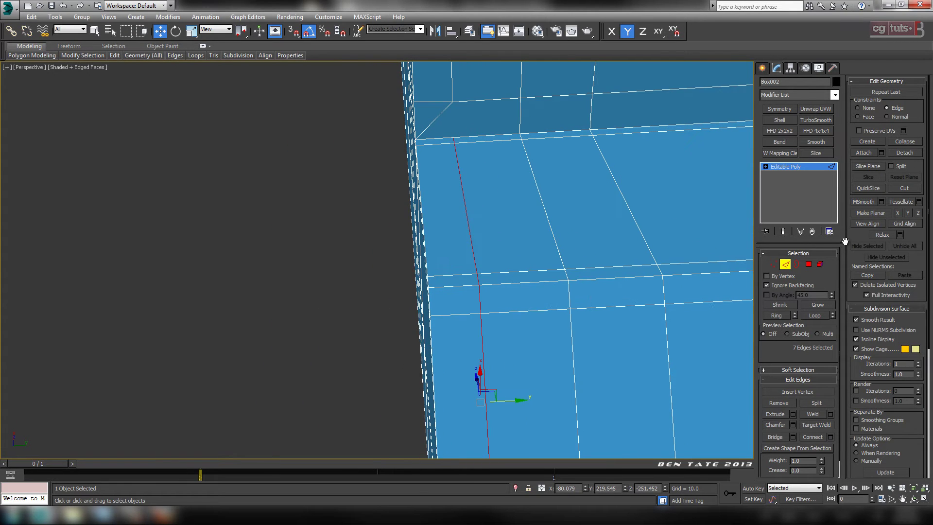
Step: Connect the recess corner vertex to the top end of the leg's new loop and remove the leftover diagonal edge
click(773, 264)
click(452, 102)
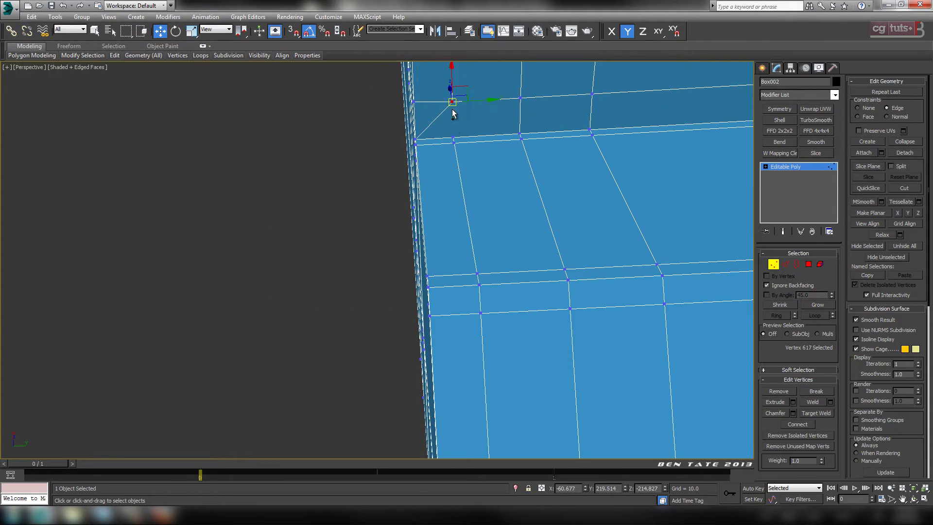
ctrl+click(452, 138)
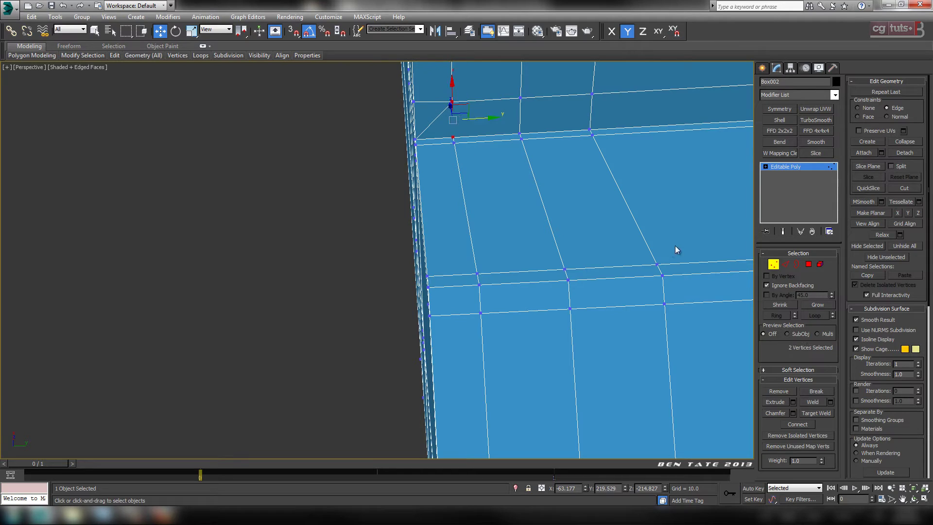
click(805, 424)
click(784, 263)
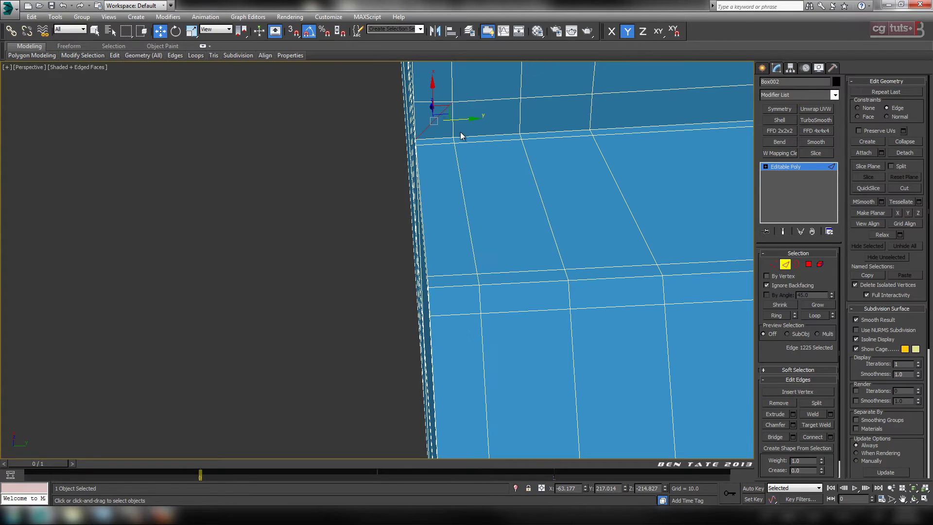
click(776, 402)
scroll(621, 347, down, 5)
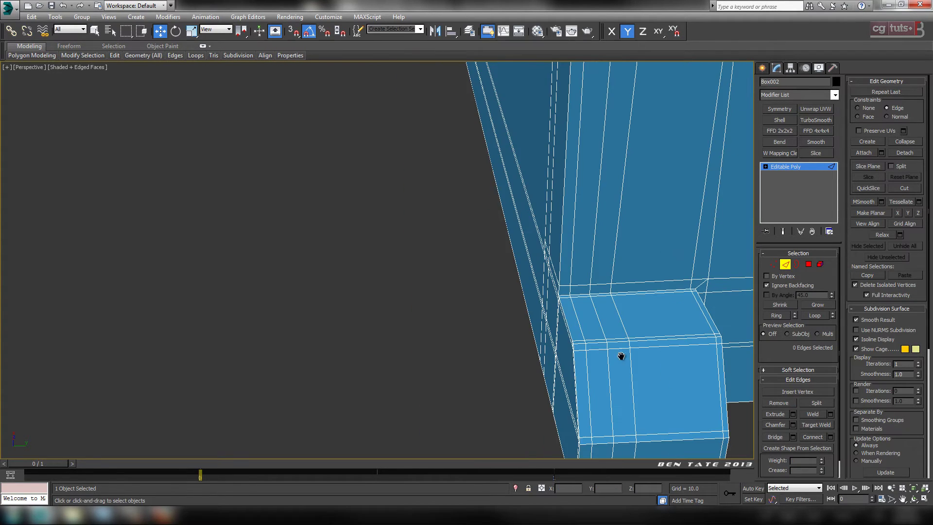
middle_drag(619, 354, 559, 302)
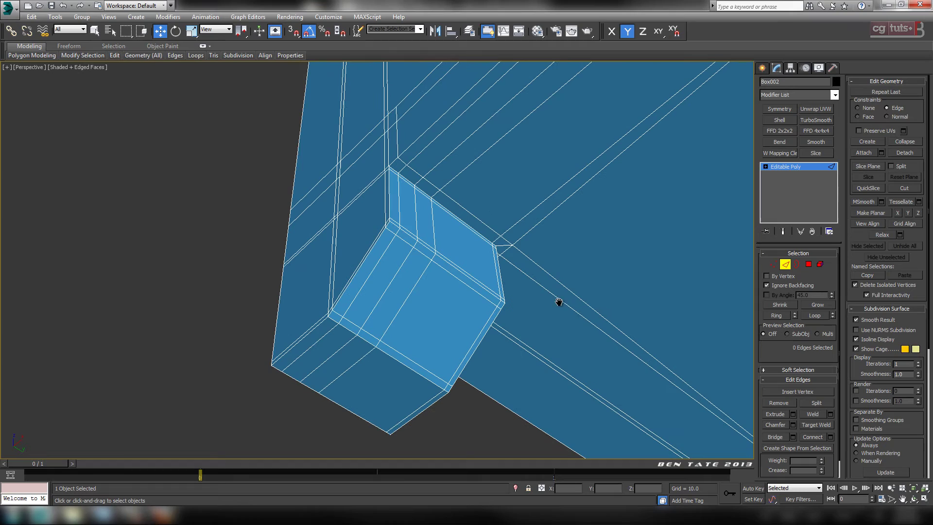
Step: Select the edge along the joint between leg and underside, and examine the corner topology from the side wall
click(474, 226)
alt+middle_drag(474, 226, 593, 239)
scroll(572, 269, down, 4)
scroll(552, 277, up, 5)
scroll(544, 204, up, 4)
scroll(593, 240, up, 2)
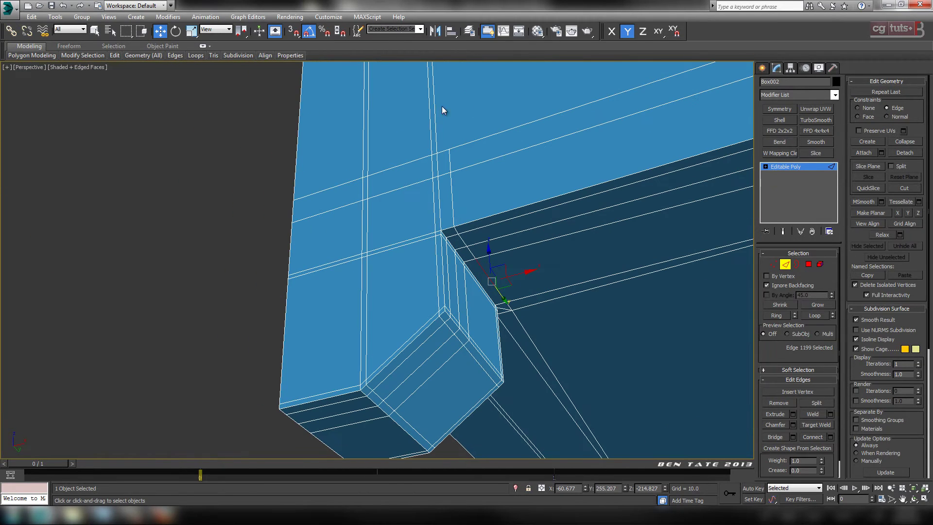
Step: Select the partial edge loop running from the side wall into the recess beside the leg, and move it about -2.7 along X
click(447, 156)
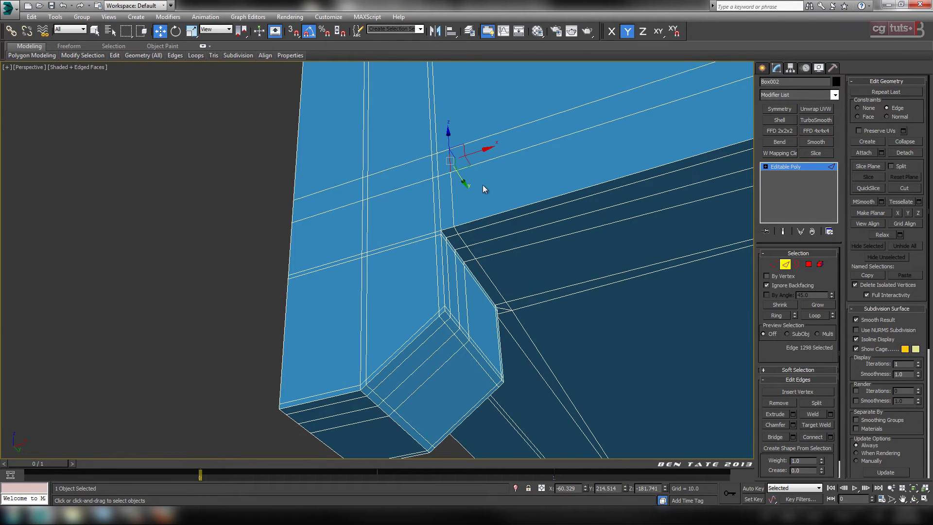
click(832, 313)
click(834, 316)
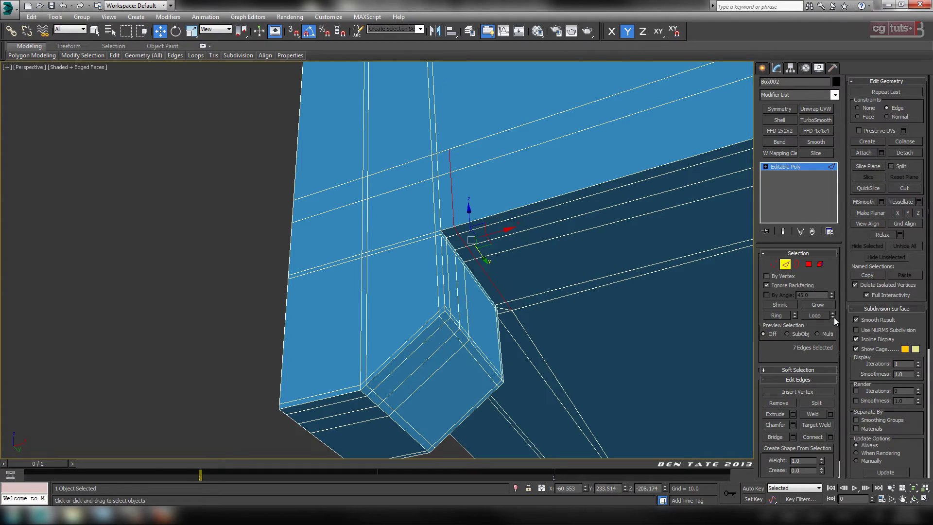
alt+middle_drag(557, 292, 555, 278)
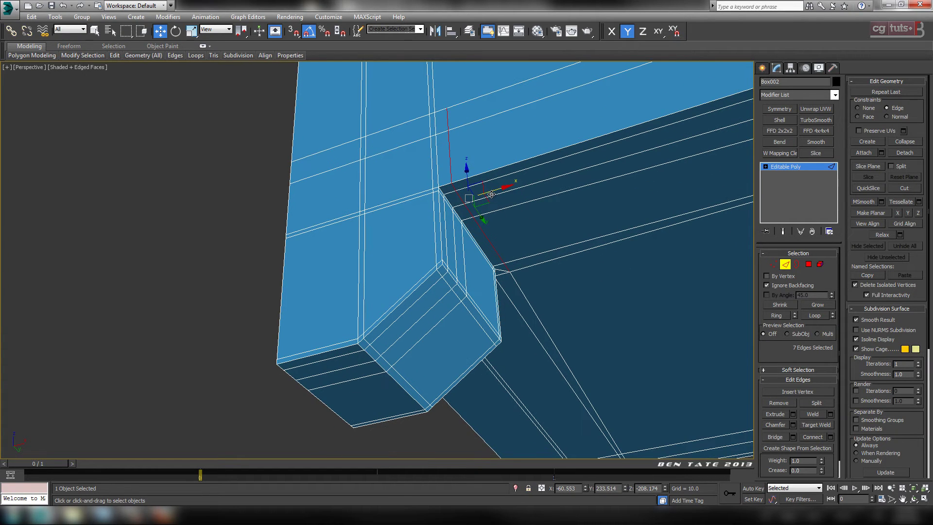
drag(492, 194, 485, 197)
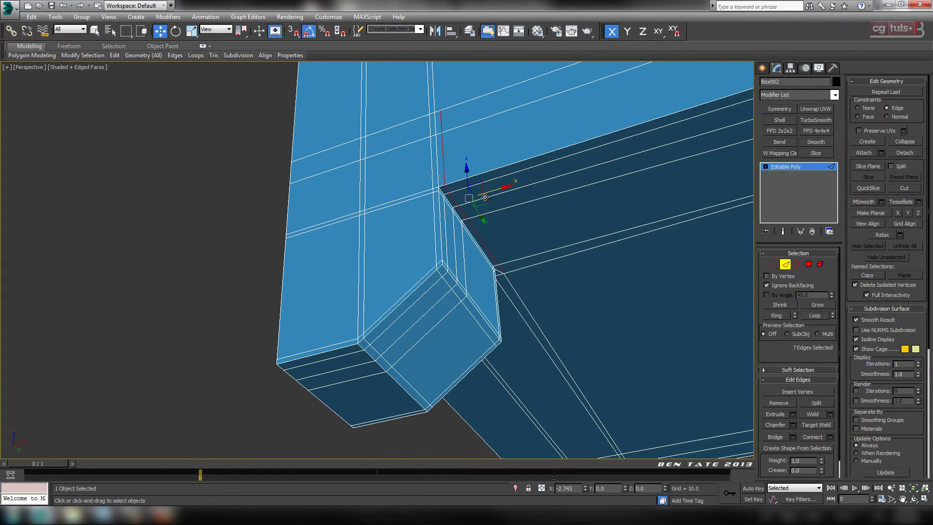
Step: Select the ring of vertical edges around the tank's lower band and connect them with one segment at slide -85
middle_drag(547, 256, 504, 220)
scroll(521, 245, up, 5)
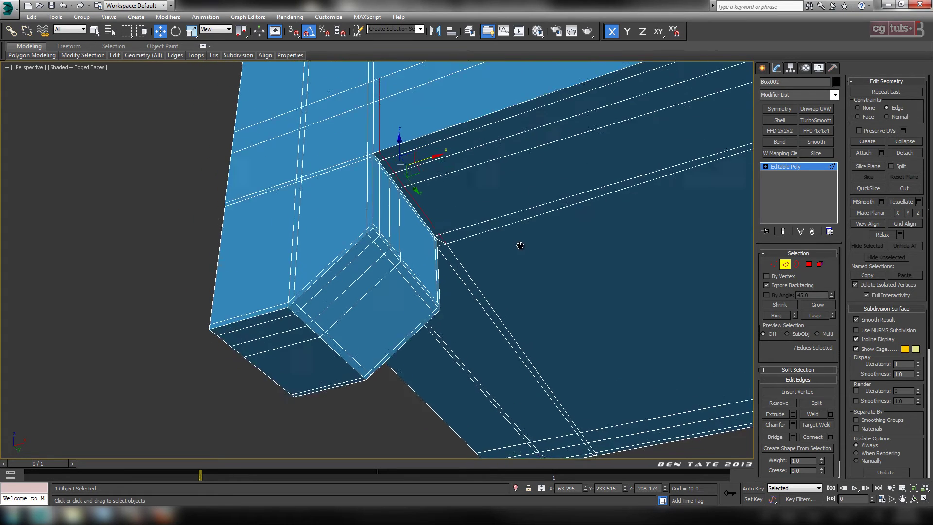
scroll(500, 262, down, 2)
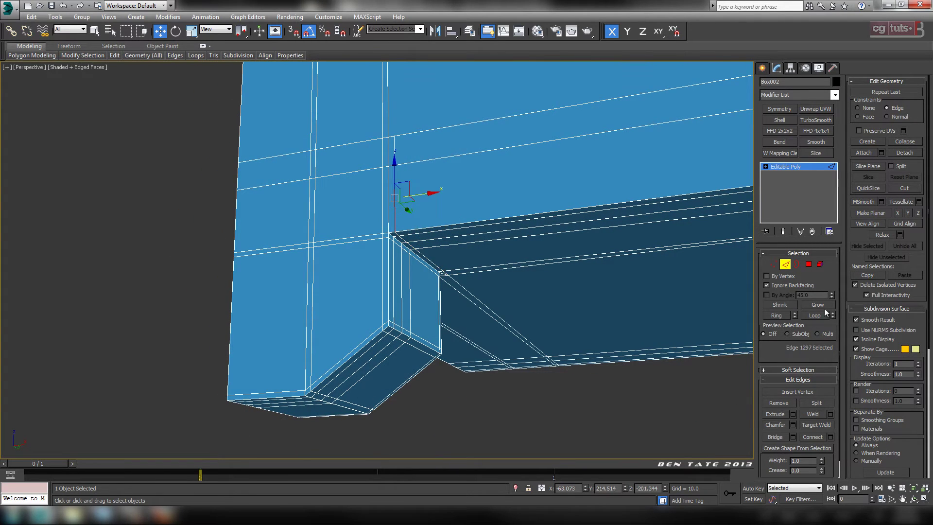
click(776, 315)
middle_drag(651, 310, 504, 302)
scroll(486, 308, down, 2)
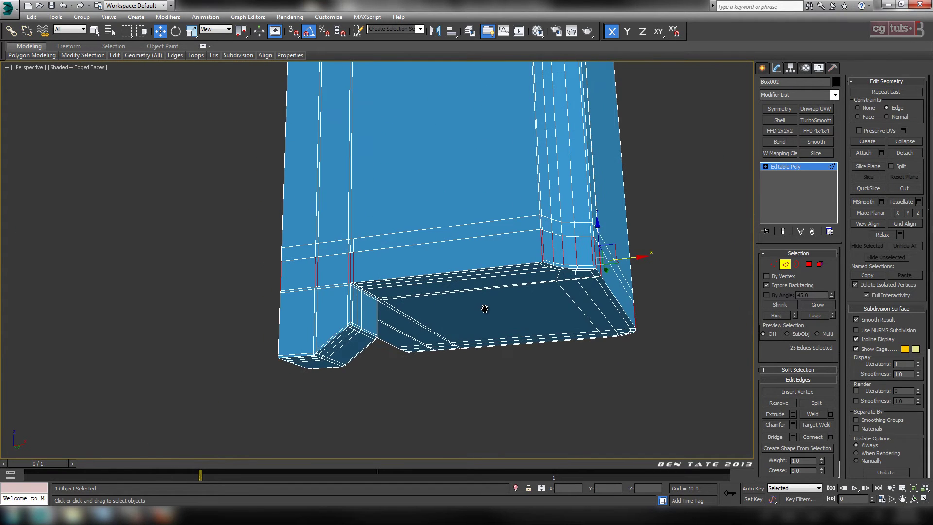
scroll(485, 310, up, 4)
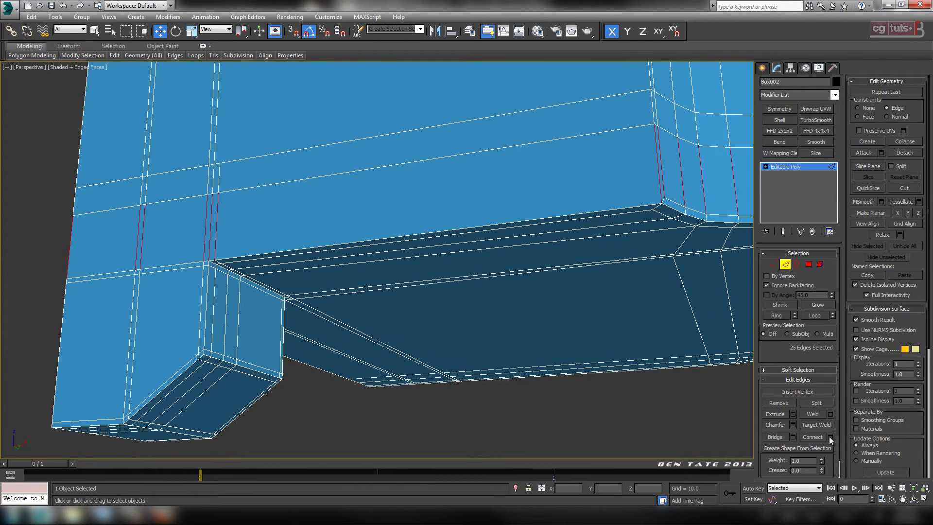
click(830, 436)
drag(372, 246, 406, 414)
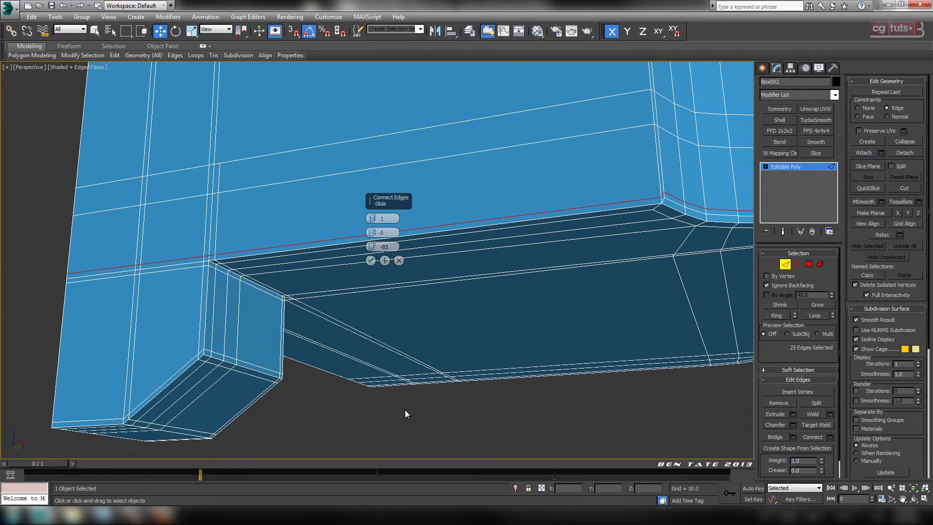
click(371, 260)
Step: Leave edge editing, apply TurboSmooth with 3 iterations and isoline display, and hide the edge overlay
alt+middle_drag(479, 298, 607, 272)
scroll(535, 330, down, 8)
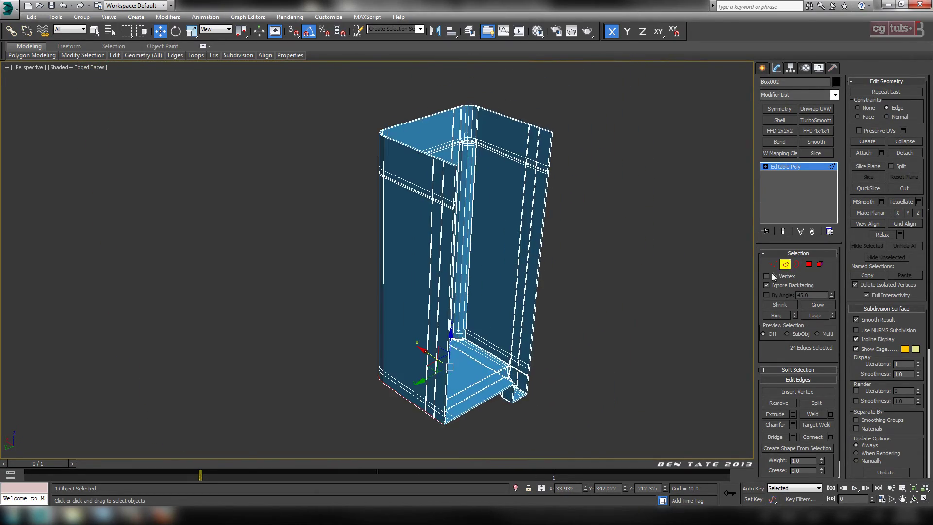
click(786, 265)
click(816, 120)
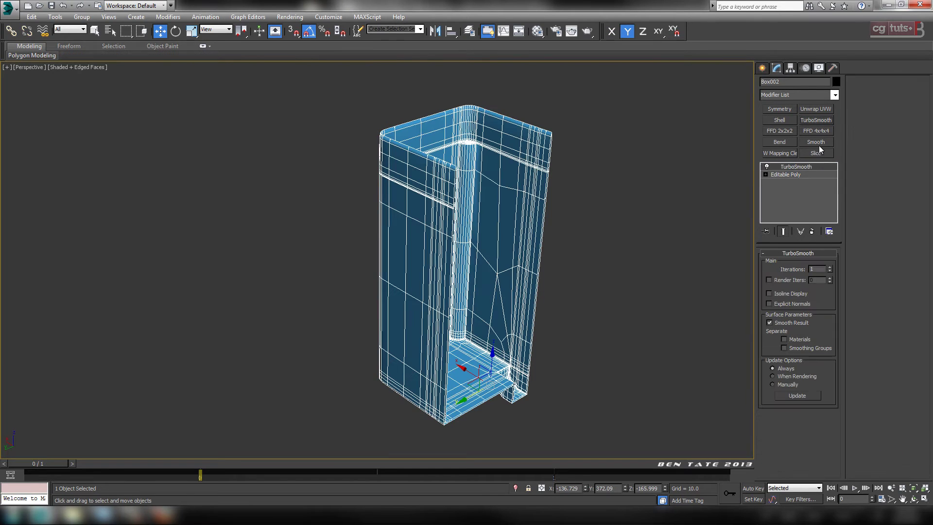
click(830, 268)
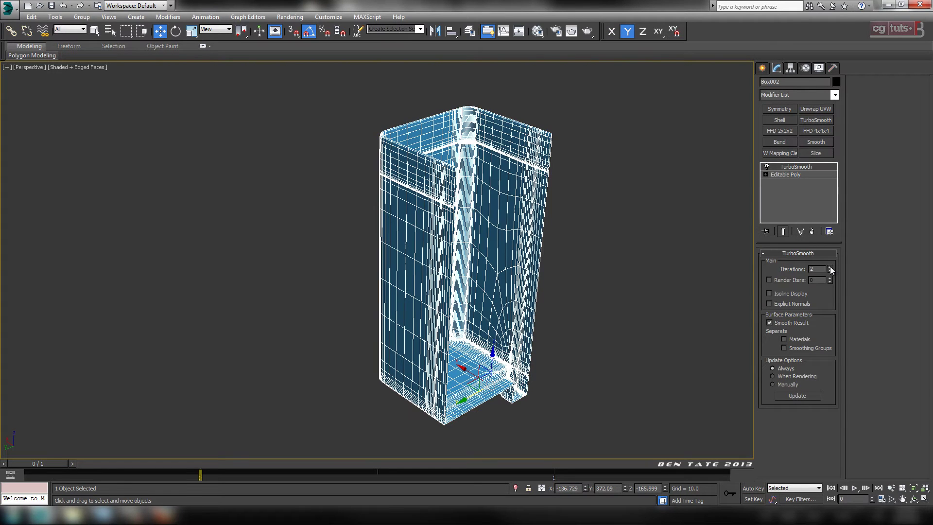
click(787, 293)
key(F4)
mouse_move(624, 258)
alt+middle_down()
mouse_move(604, 275)
mouse_move(568, 267)
alt+middle_up()
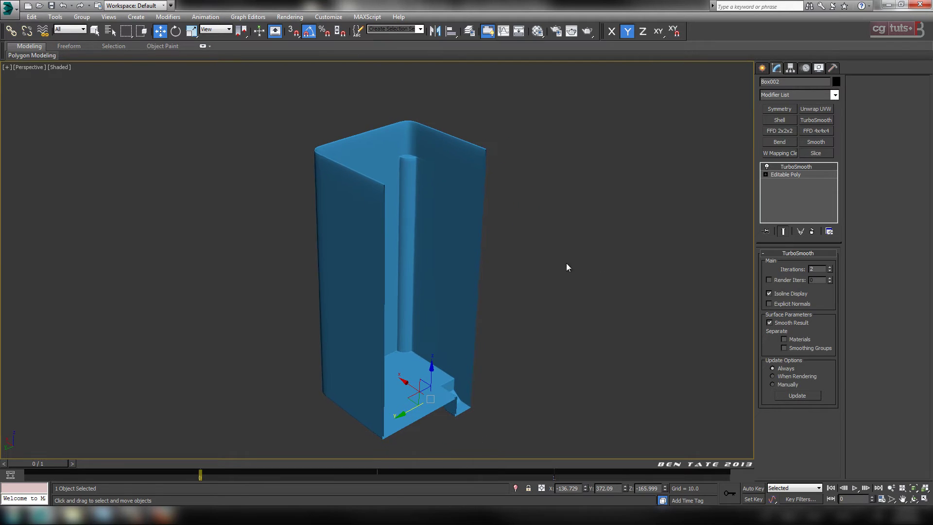
click(830, 267)
Step: Examine the smoothed tank's walls, underside, leg and interior post from several angles, and turn the TurboSmooth preview off
alt+middle_drag(574, 243, 658, 389)
scroll(658, 389, up, 3)
middle_drag(561, 334, 620, 393)
alt+middle_drag(423, 270, 554, 218)
scroll(500, 295, down, 4)
middle_drag(557, 175, 326, 237)
mouse_move(579, 263)
alt+middle_down()
mouse_move(510, 260)
mouse_move(550, 267)
mouse_move(540, 256)
mouse_move(522, 265)
mouse_move(491, 251)
mouse_move(531, 255)
mouse_move(560, 295)
mouse_move(573, 261)
alt+middle_up()
scroll(540, 257, up, 3)
scroll(573, 261, down, 5)
middle_drag(612, 174, 629, 272)
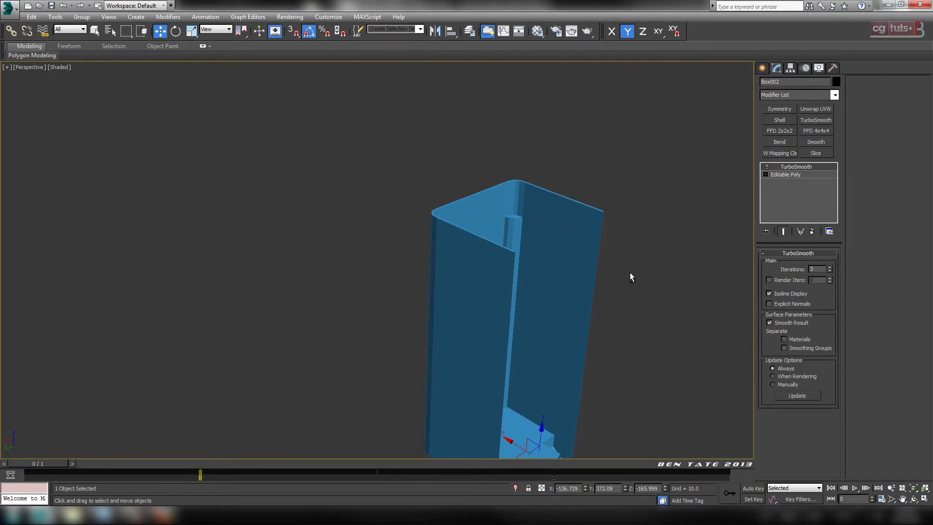
Step: Show the edge overlay again and examine the edge flow around the base of the interior corner post
key(F4)
scroll(628, 273, up, 4)
mouse_move(601, 319)
middle_down()
mouse_move(611, 246)
mouse_move(569, 227)
middle_up()
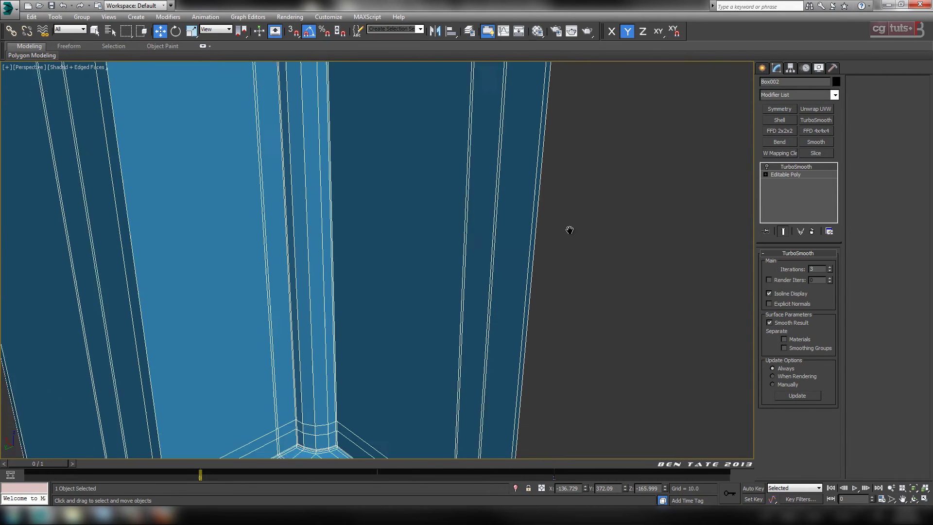
scroll(520, 271, down, 4)
middle_drag(513, 209, 645, 299)
scroll(500, 294, up, 4)
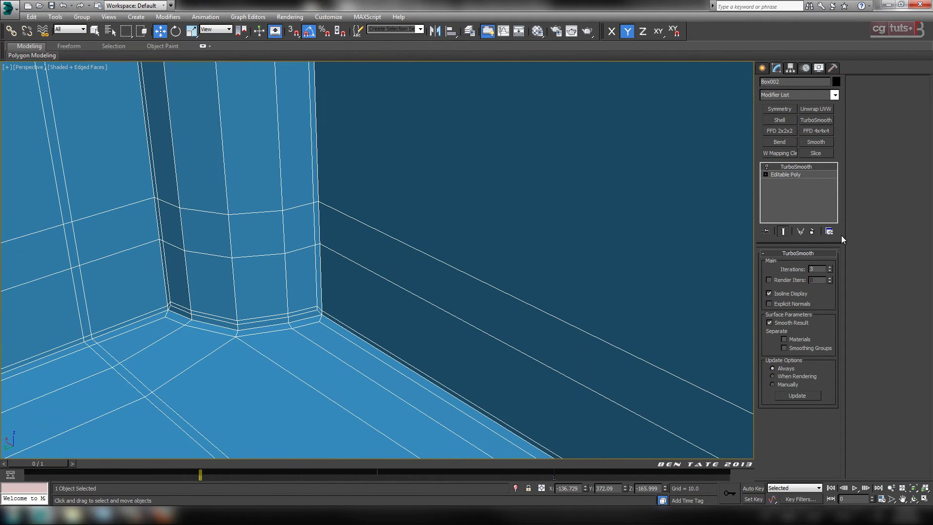
middle_drag(468, 291, 564, 275)
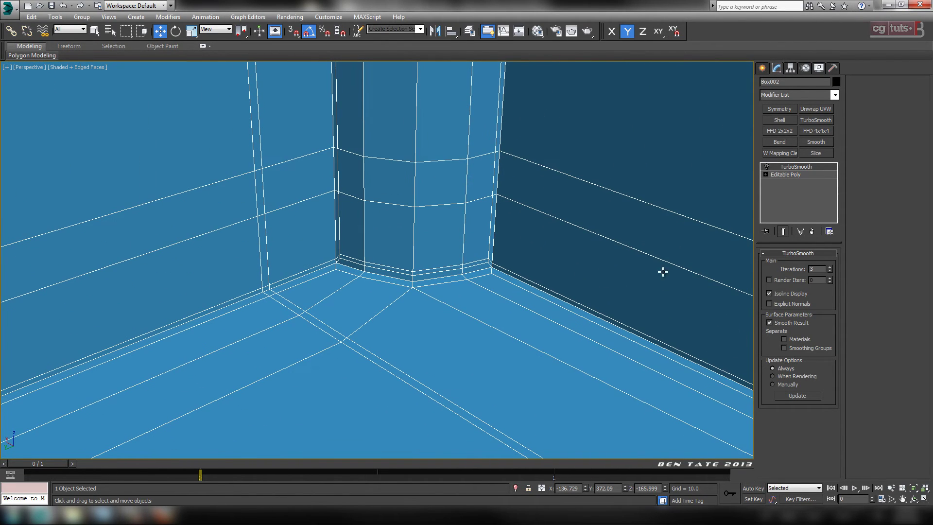
Step: Select the full ring of long horizontal edges across the side walls, rims and floor of the base mesh, and connect them with a loop
click(778, 176)
click(784, 263)
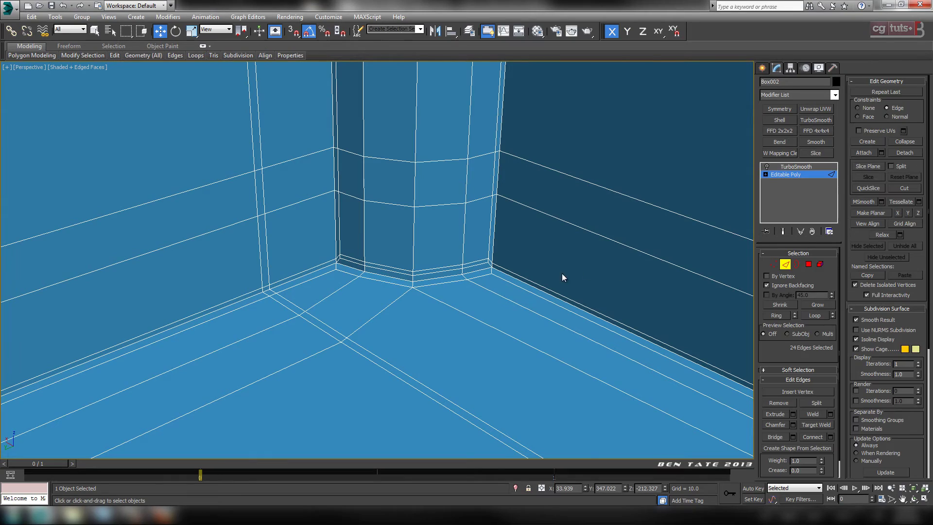
click(560, 219)
alt+middle_drag(561, 317, 502, 98)
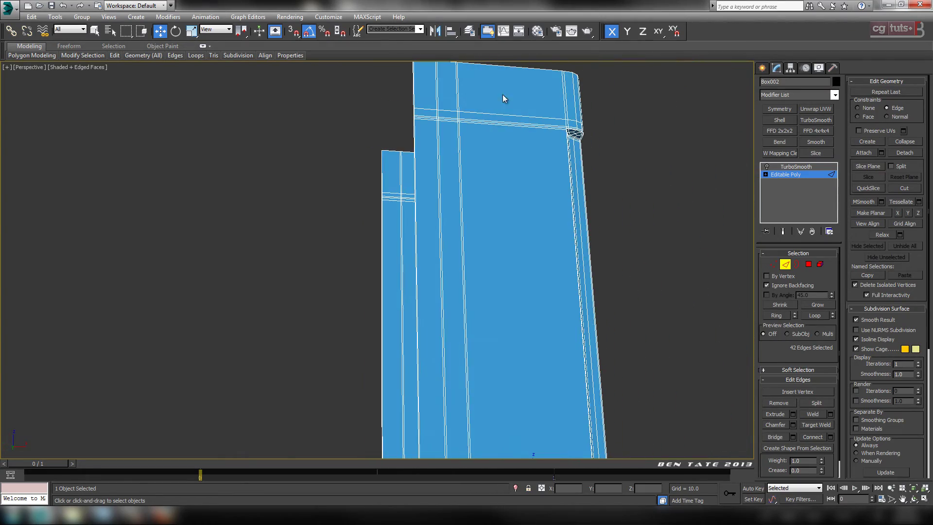
alt+middle_drag(515, 132, 573, 176)
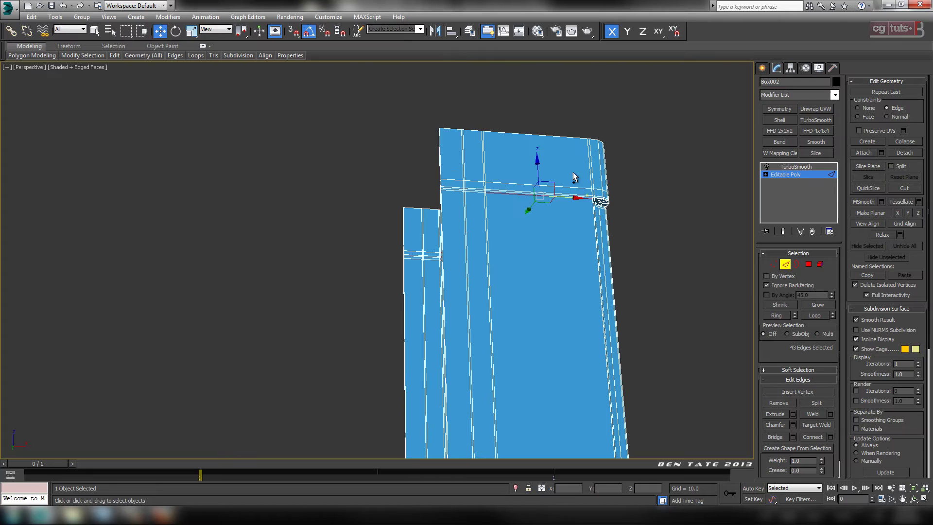
ctrl+click(557, 137)
middle_drag(536, 254, 598, 253)
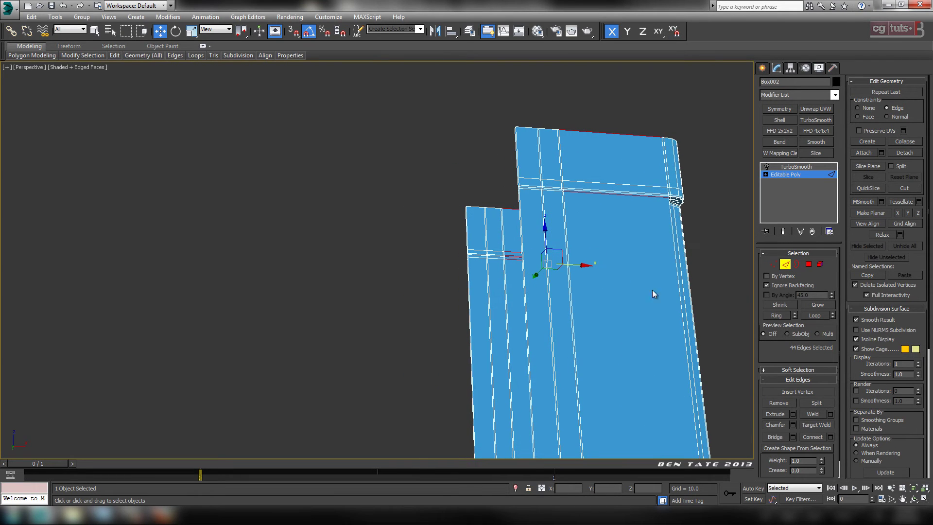
click(781, 317)
middle_drag(574, 292, 533, 348)
scroll(549, 257, down, 3)
scroll(502, 258, up, 3)
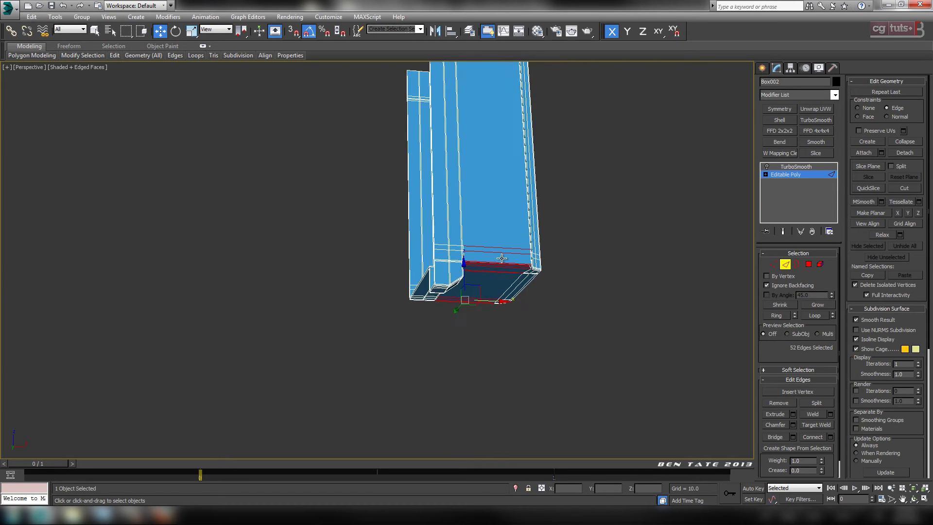
scroll(502, 258, up, 3)
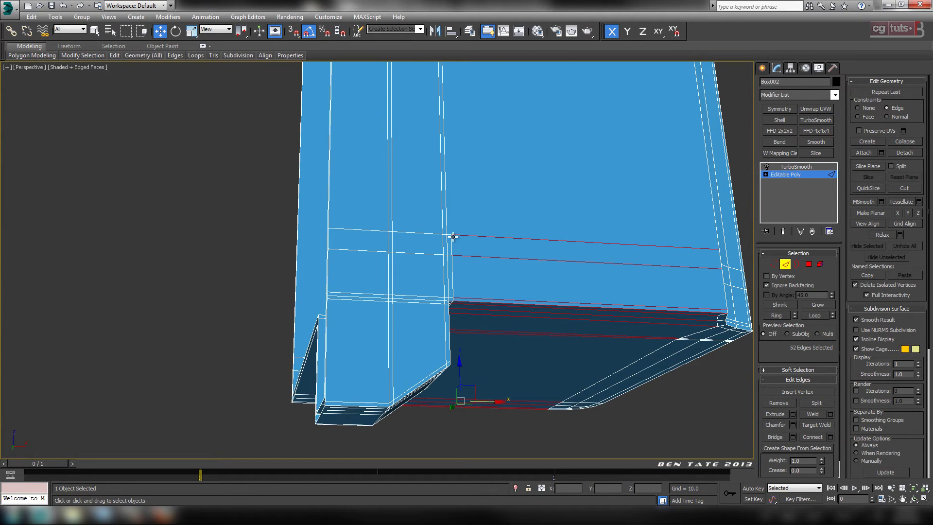
alt+middle_drag(597, 251, 626, 342)
scroll(567, 261, down, 5)
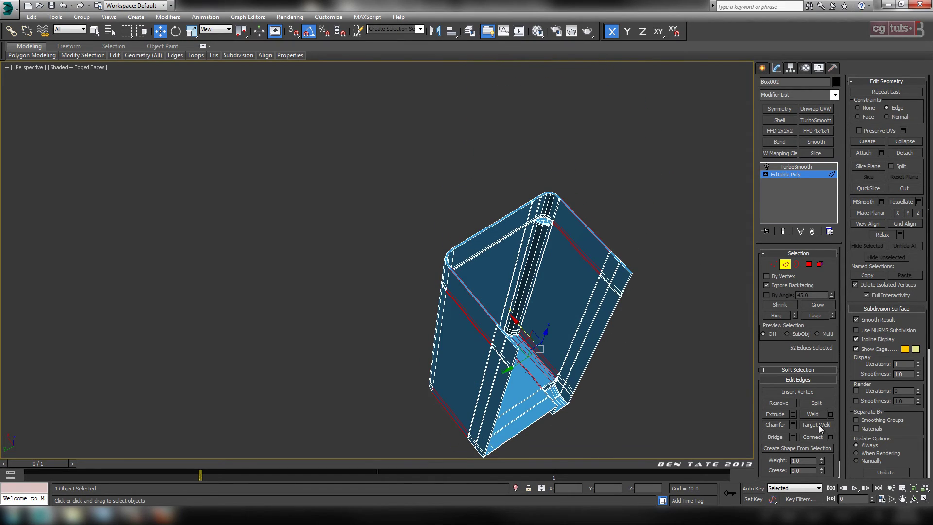
alt+middle_drag(559, 300, 570, 303)
Step: In the Top view, make the new loop planar in X and move it about 146 along X toward the rounded corners
key(alt+w)
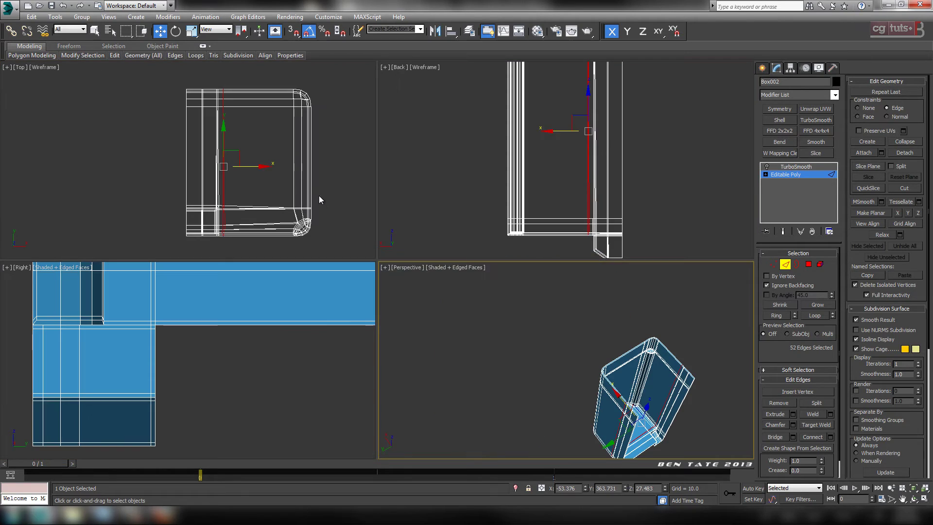
key(alt+w)
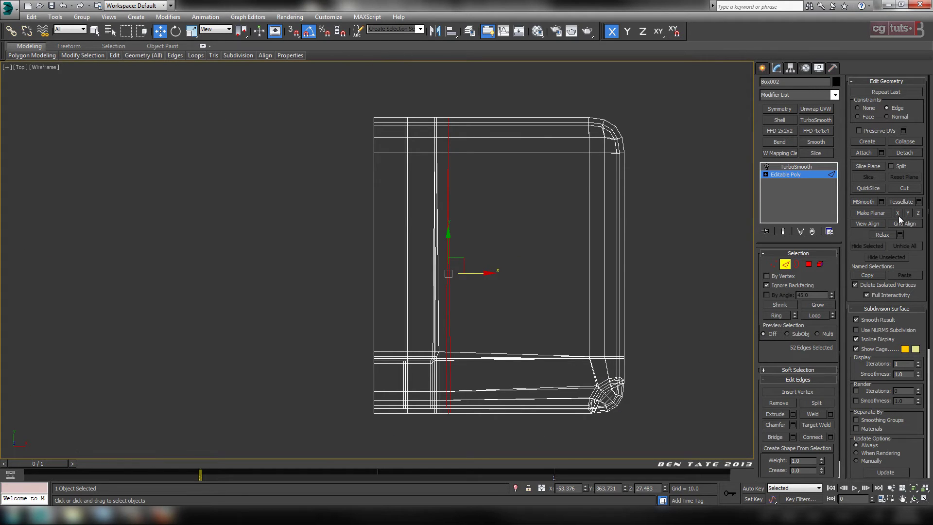
middle_drag(476, 293, 418, 275)
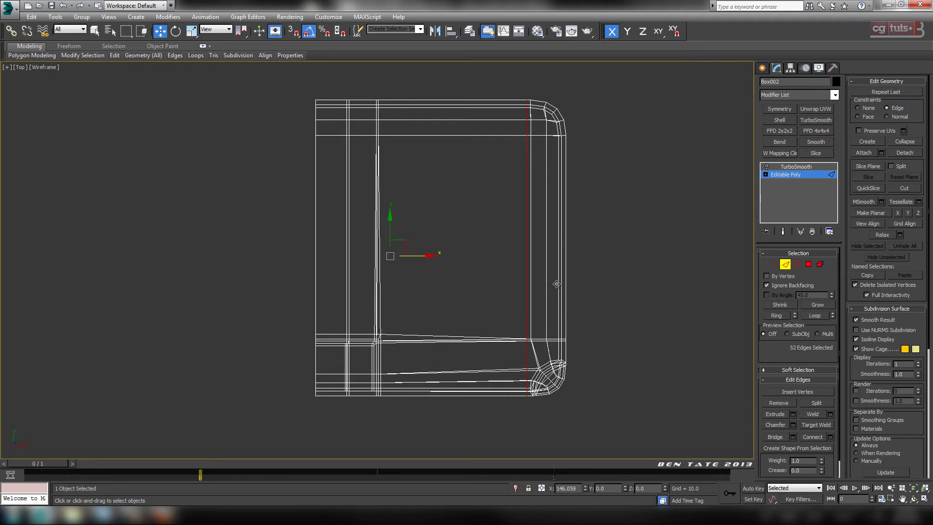
middle_drag(572, 328, 536, 270)
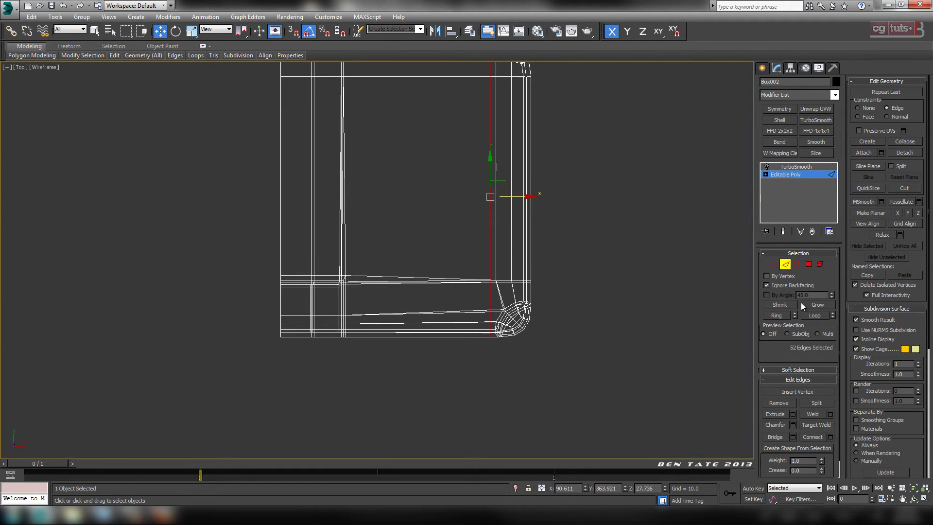
Step: In vertex mode with Ignore Backfacing off, keep only the loop's vertices on the post's side selected and move them about 3.4 along X
click(773, 265)
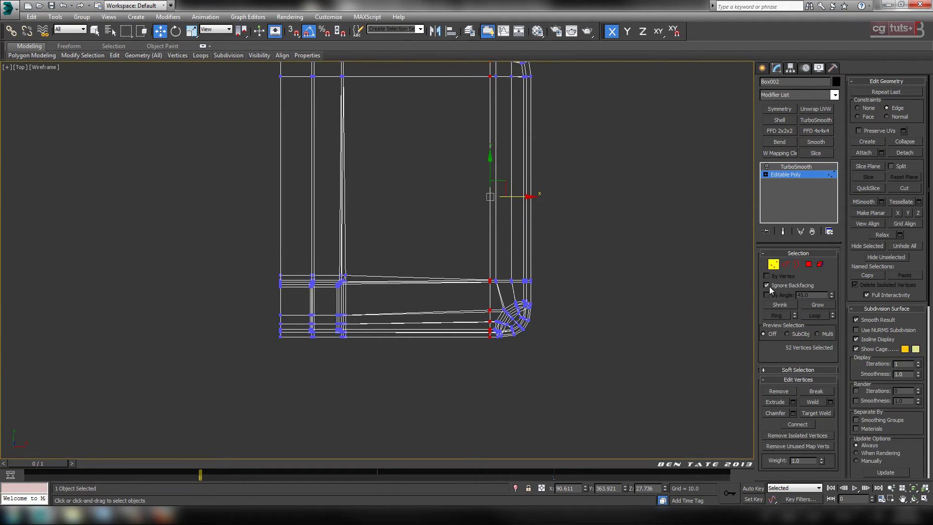
middle_drag(645, 282, 627, 358)
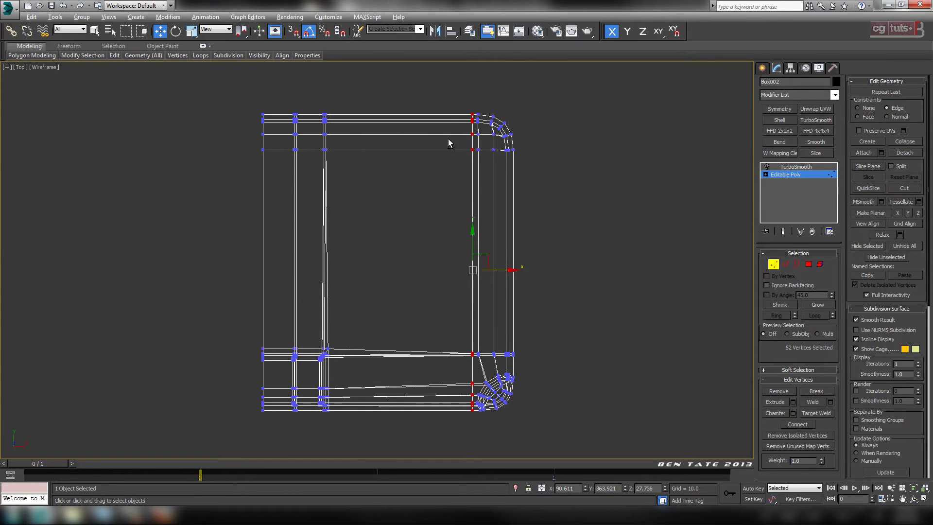
alt+drag(553, 365, 553, 366)
middle_drag(549, 379, 531, 259)
scroll(494, 288, up, 5)
middle_drag(443, 276, 609, 319)
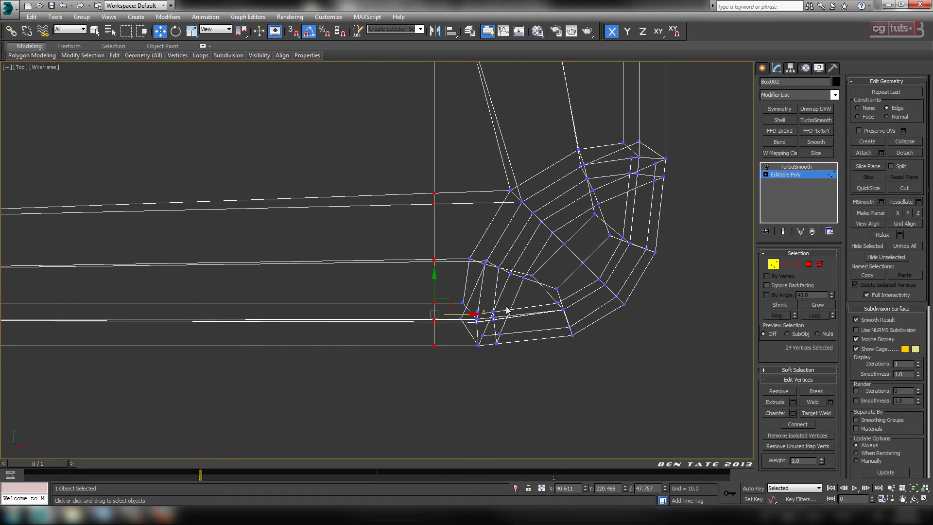
drag(463, 315, 480, 317)
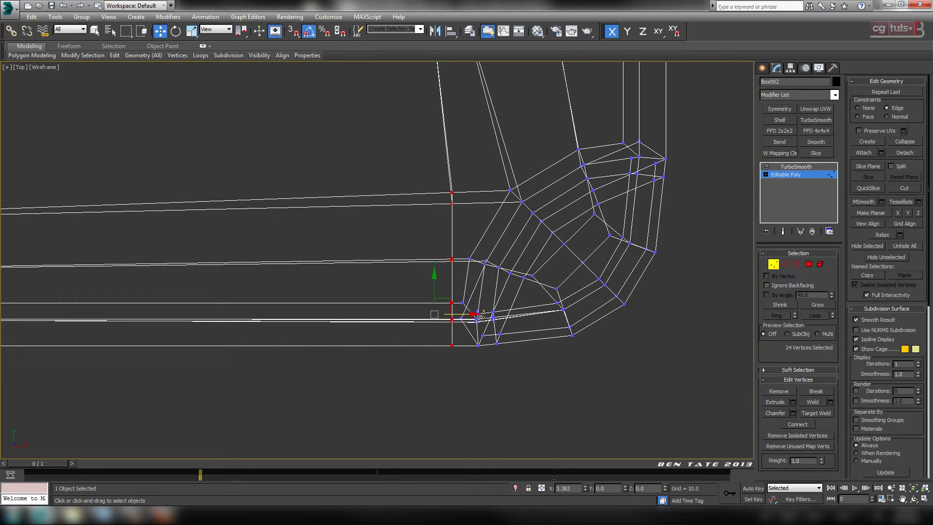
Step: In the Perspective view, nudge the selected loop vertices about 1.7 along X, closer to the interior post's edge
key(alt+w)
middle_click(505, 314)
key(alt+w)
mouse_move(509, 313)
alt+middle_down()
mouse_move(545, 323)
mouse_move(544, 313)
mouse_move(524, 319)
alt+middle_up()
scroll(559, 319, up, 8)
scroll(559, 318, down, 5)
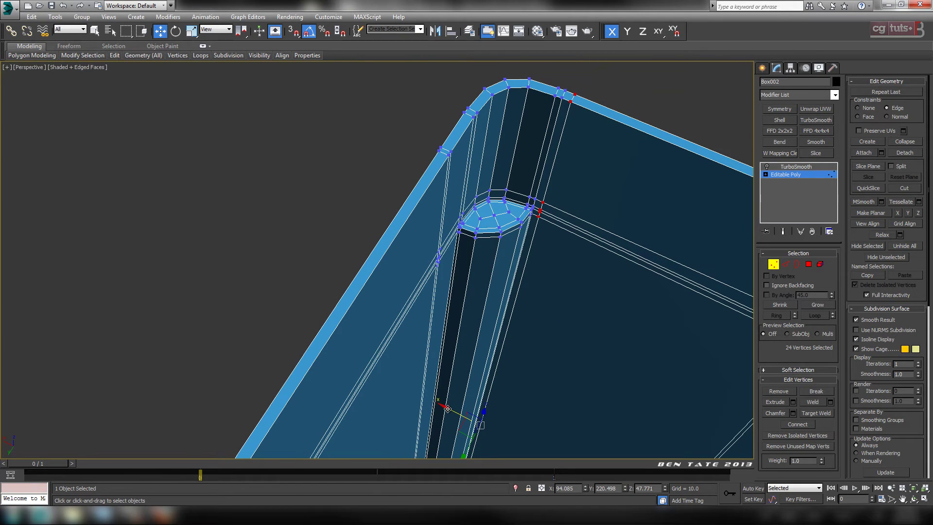
drag(446, 409, 444, 410)
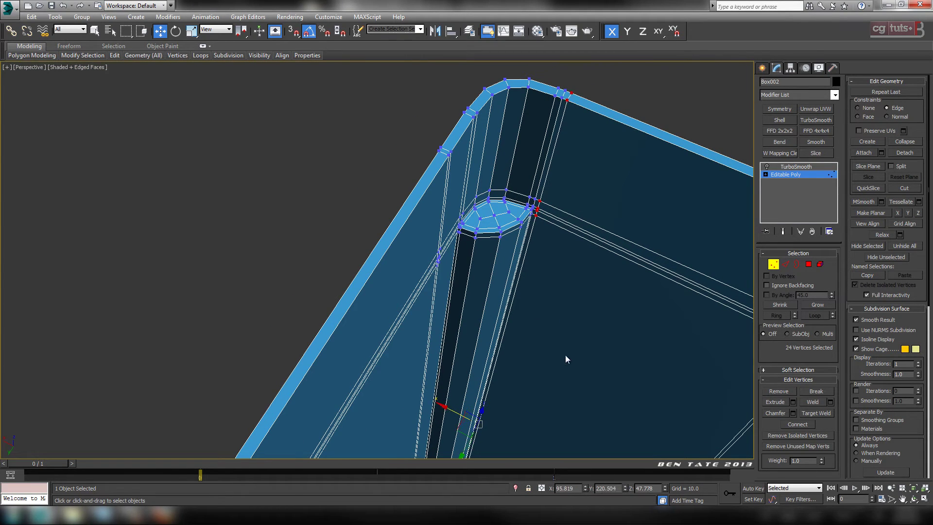
Step: Select the full ring of edges running along Y beside the interior post through the walls, rims and floor, and connect them with a new loop
alt+middle_drag(565, 356, 386, 318)
middle_drag(385, 318, 386, 424)
alt+middle_drag(462, 386, 618, 361)
click(787, 265)
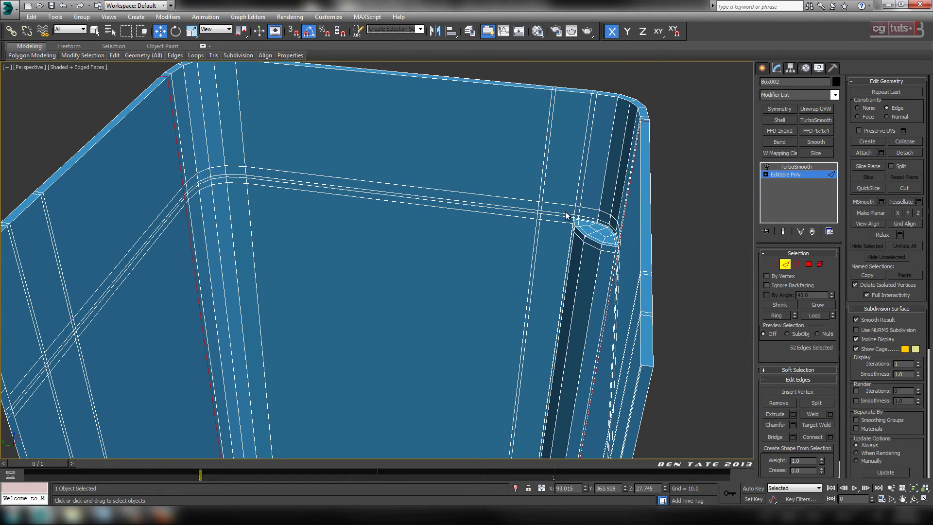
click(560, 204)
click(774, 314)
middle_drag(637, 318, 625, 163)
scroll(625, 163, down, 5)
middle_drag(624, 205, 591, 308)
key(alt+w)
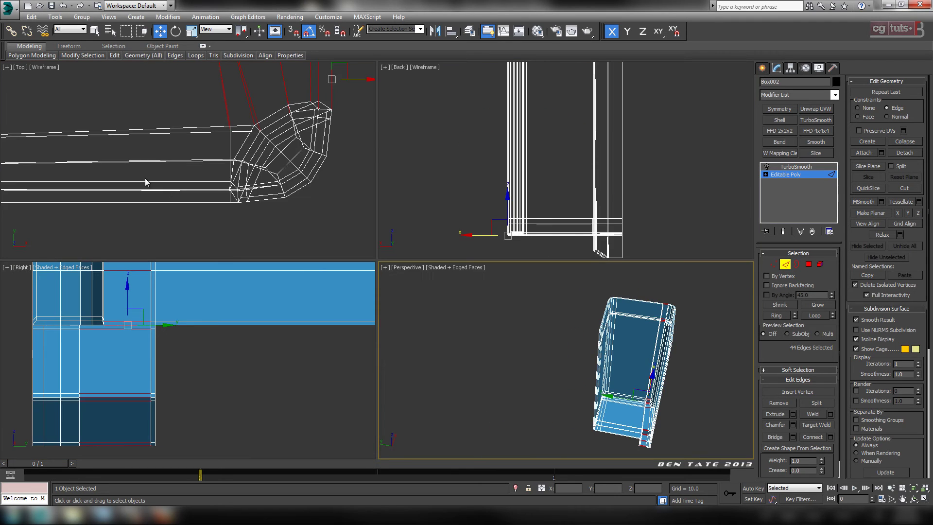
key(alt+w)
scroll(429, 290, down, 2)
middle_drag(429, 291, 613, 322)
scroll(613, 321, down, 1)
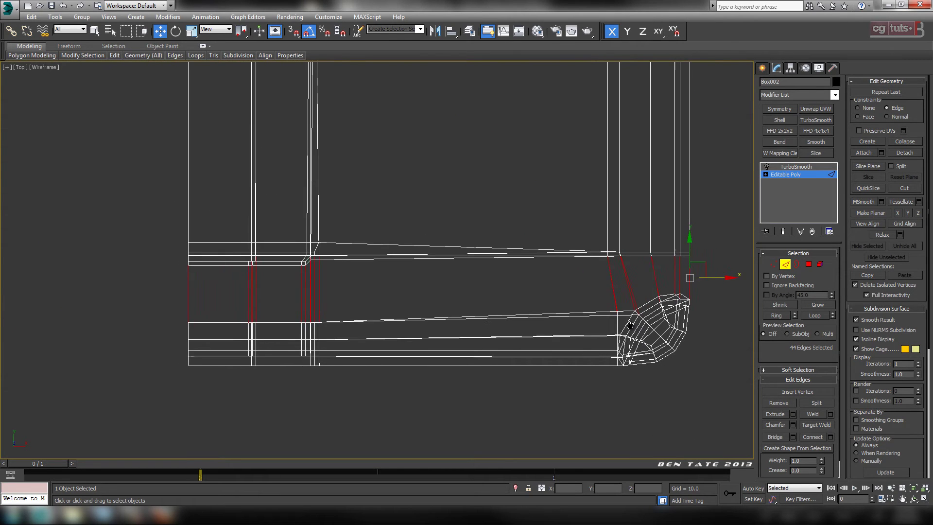
click(812, 437)
Step: Make the new loop planar in Y and move it along Y until it sits just beside the interior post's edge
middle_drag(582, 294, 553, 310)
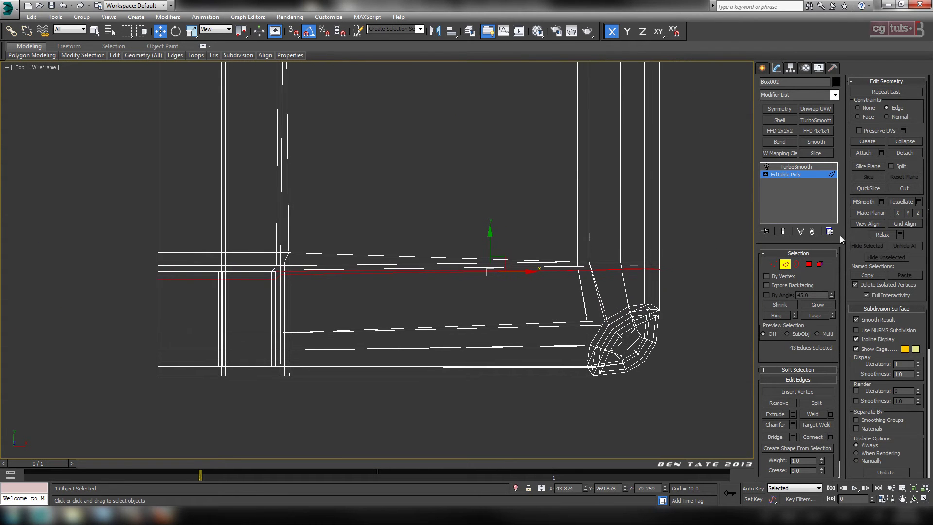
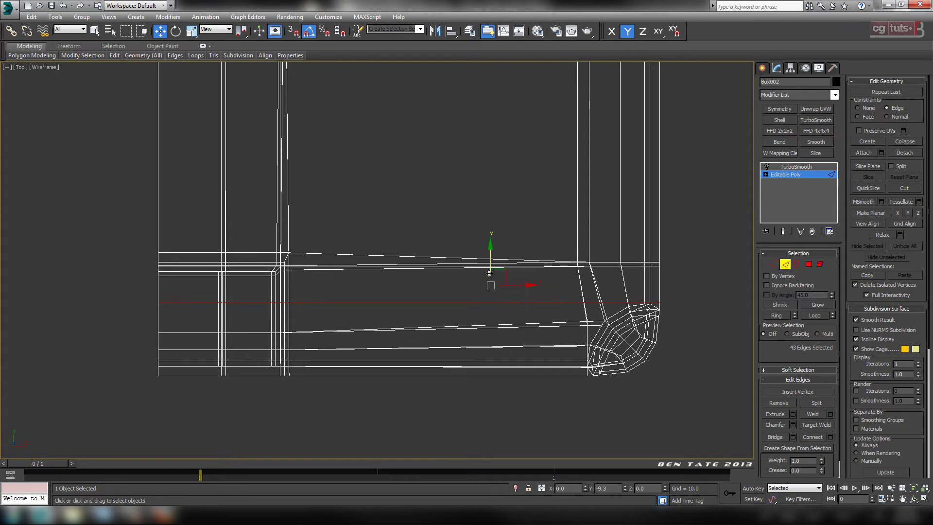
key(alt+w)
right_click(623, 369)
key(alt+w)
alt+middle_drag(608, 348, 554, 299)
scroll(543, 282, up, 10)
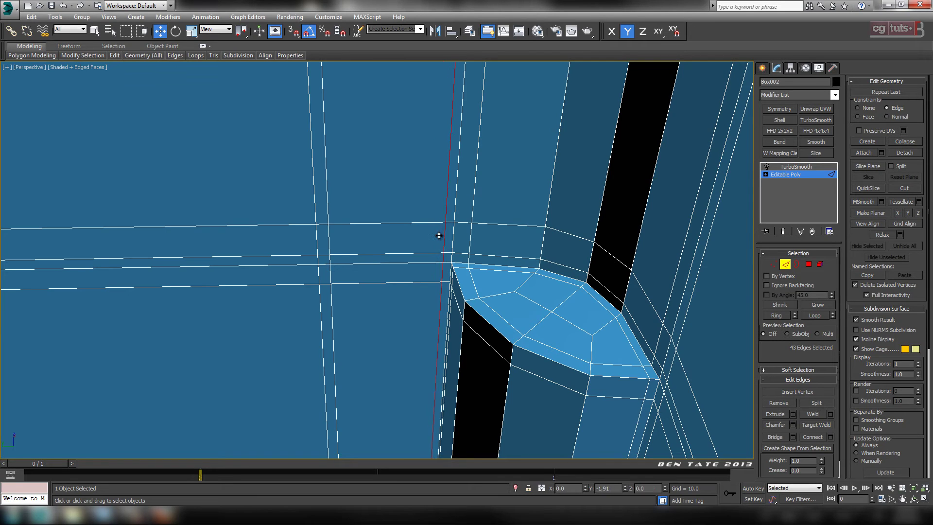
alt+middle_drag(499, 294, 527, 295)
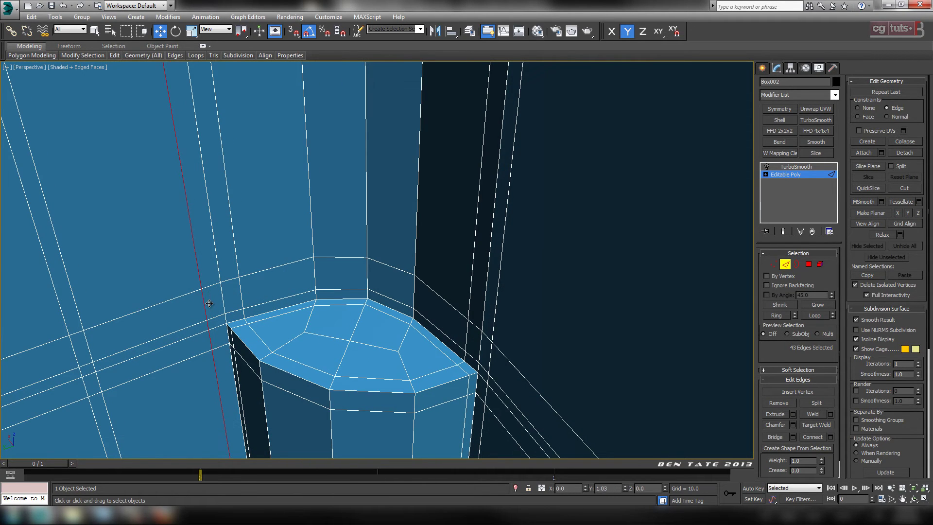
Step: In vertex mode, target-weld the top vertex of the short support edge above the leg to its neighbouring vertex on the wall's inner face
scroll(211, 303, down, 10)
alt+middle_drag(210, 303, 595, 340)
scroll(407, 320, up, 8)
scroll(404, 275, down, 5)
scroll(406, 302, down, 4)
scroll(483, 340, up, 8)
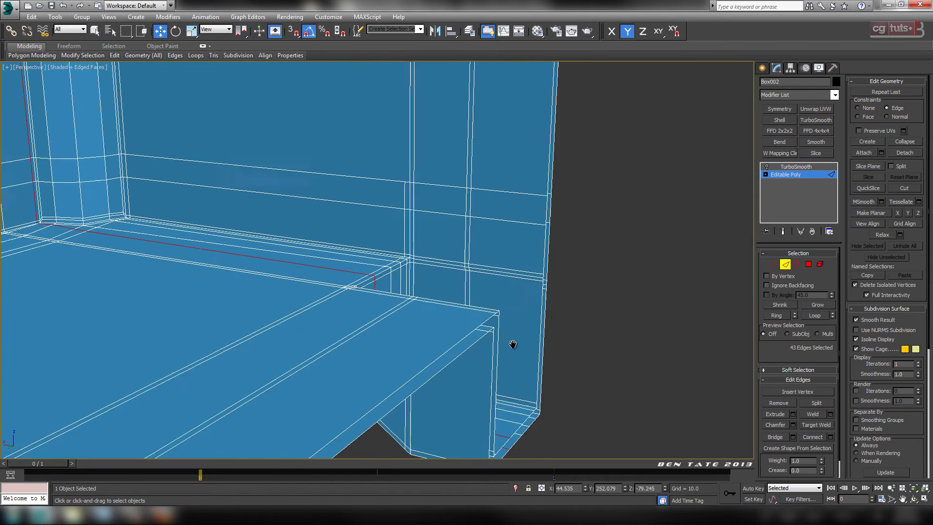
middle_drag(452, 318, 520, 312)
ctrl+click(774, 265)
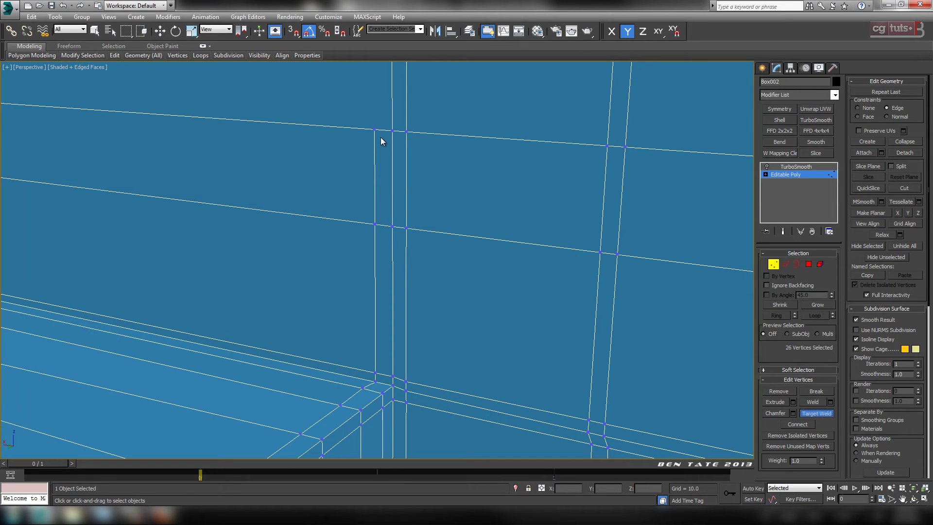
middle_drag(392, 132, 445, 190)
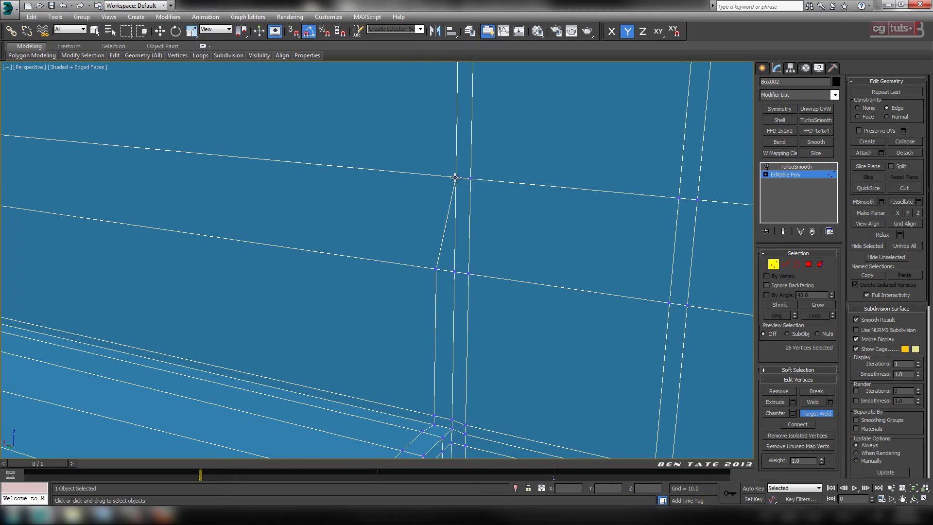
click(455, 178)
Step: Target-weld the matching support-edge vertex above the leg to the adjacent vertical line on the wall's outer face
scroll(479, 206, down, 8)
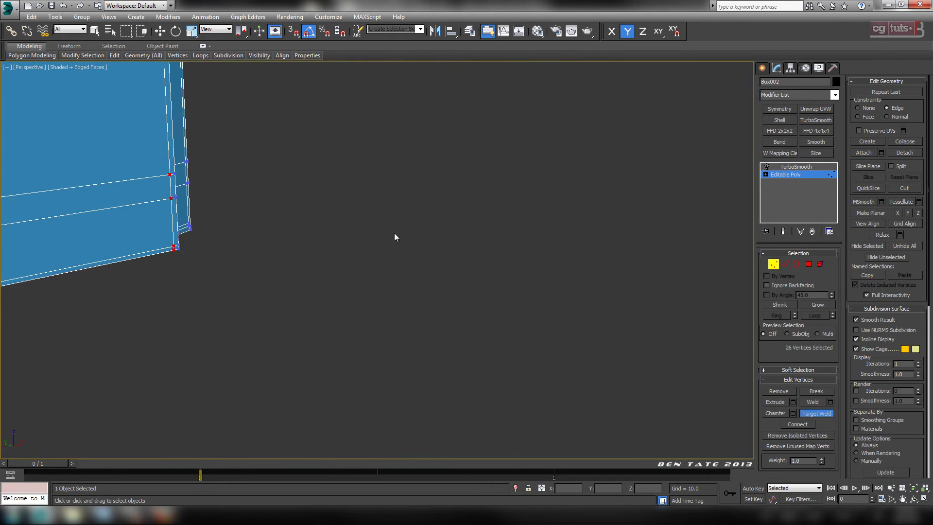
middle_drag(395, 234, 388, 267)
scroll(492, 306, up, 5)
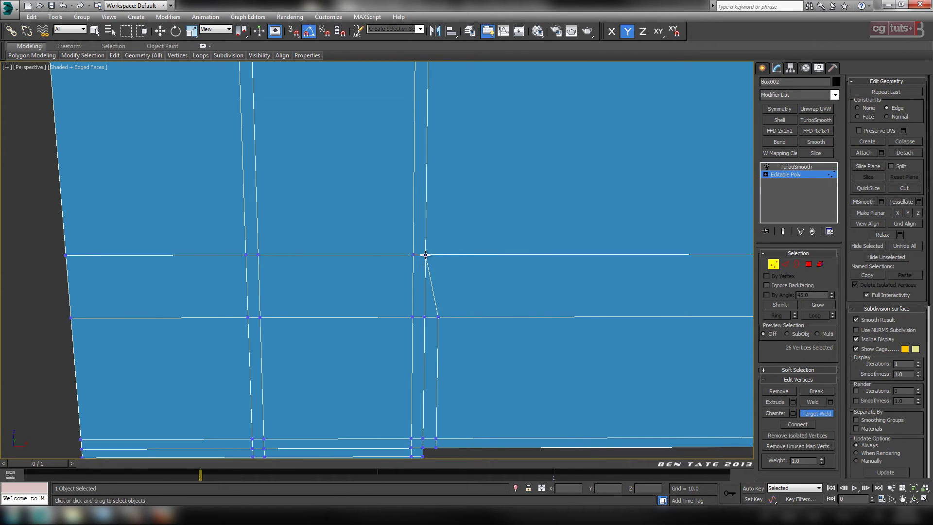
Step: In edge mode, select the redundant vertical edge loop running up the wall from the welded vertices and remove it
click(785, 264)
middle_drag(583, 145, 596, 398)
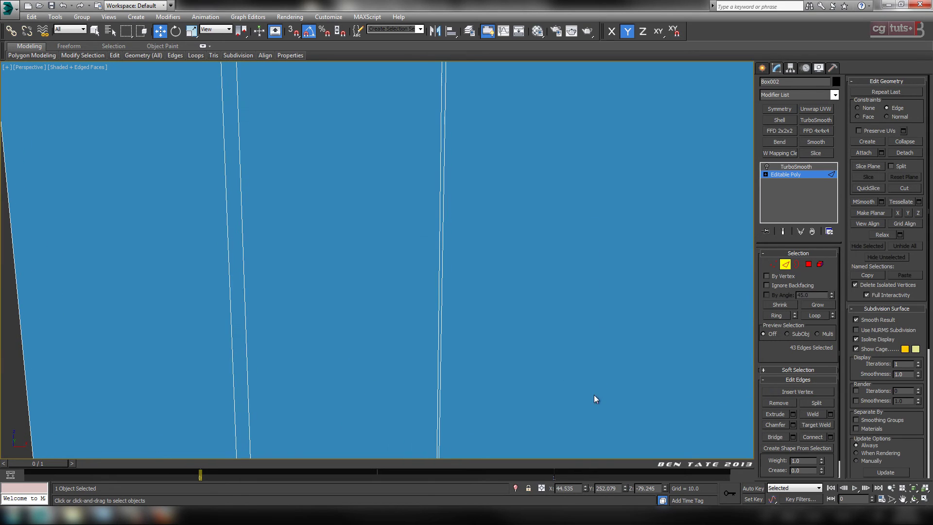
click(441, 142)
scroll(486, 194, down, 4)
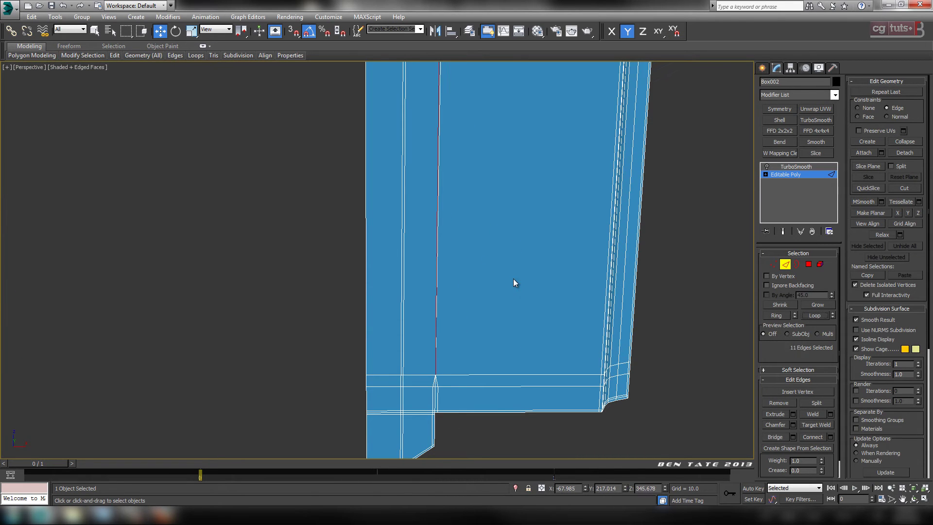
alt+middle_drag(490, 313, 525, 306)
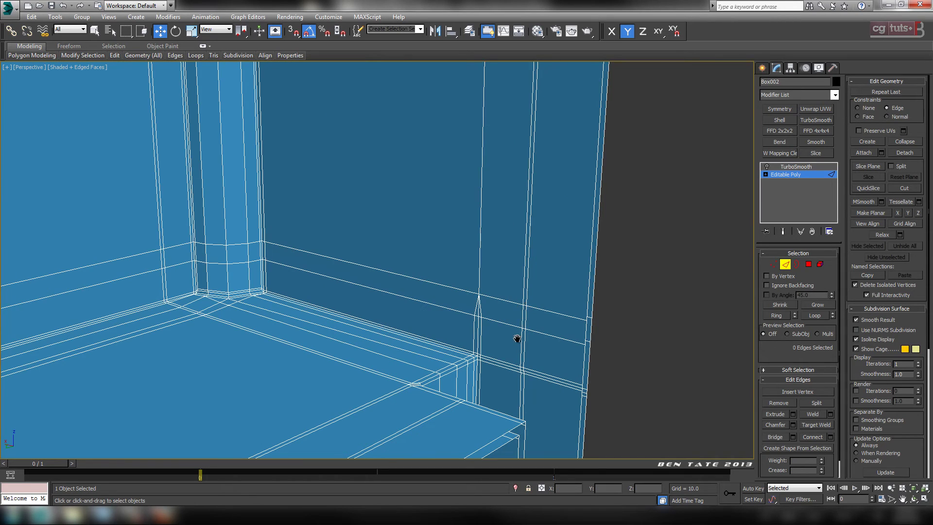
Step: Collapse the short edge between the other paired vertical lines at the upper horizontal support loop, on the wall's inner and outer faces
middle_drag(517, 339, 516, 360)
scroll(506, 336, up, 5)
middle_drag(549, 298, 552, 299)
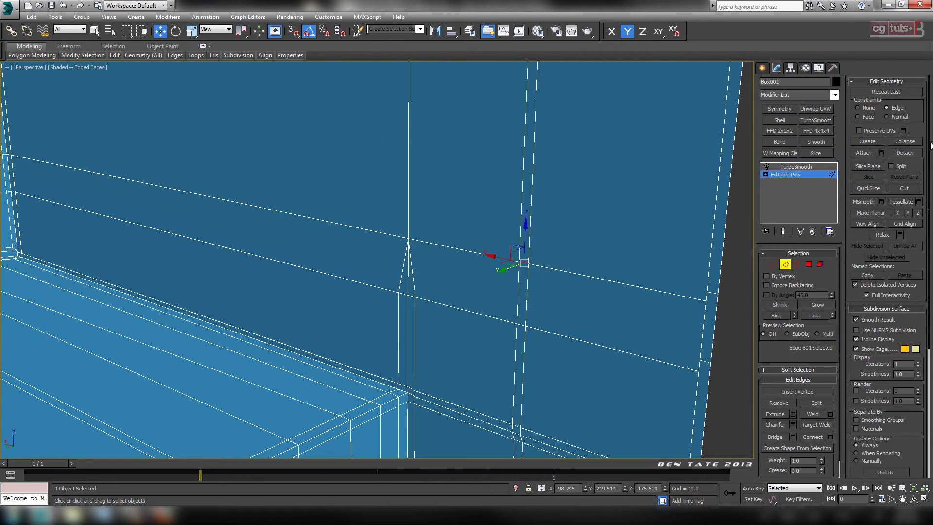
click(904, 142)
scroll(558, 291, down, 3)
middle_drag(558, 308, 413, 243)
scroll(486, 306, up, 5)
scroll(414, 243, down, 3)
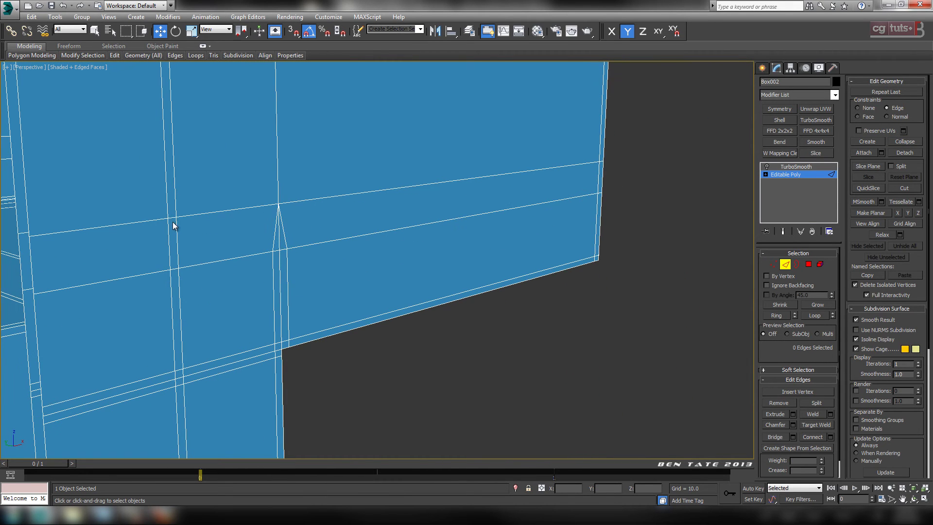
click(911, 143)
Step: Select the ring of short edges between the same paired vertical lines higher up the wall and collapse it into a single line
scroll(381, 271, up, 6)
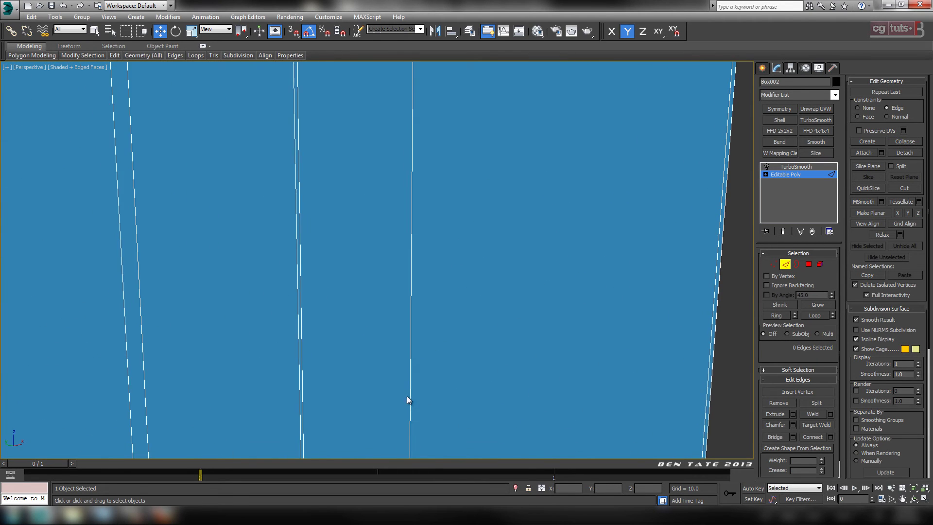
scroll(330, 311, down, 3)
middle_drag(348, 270, 357, 375)
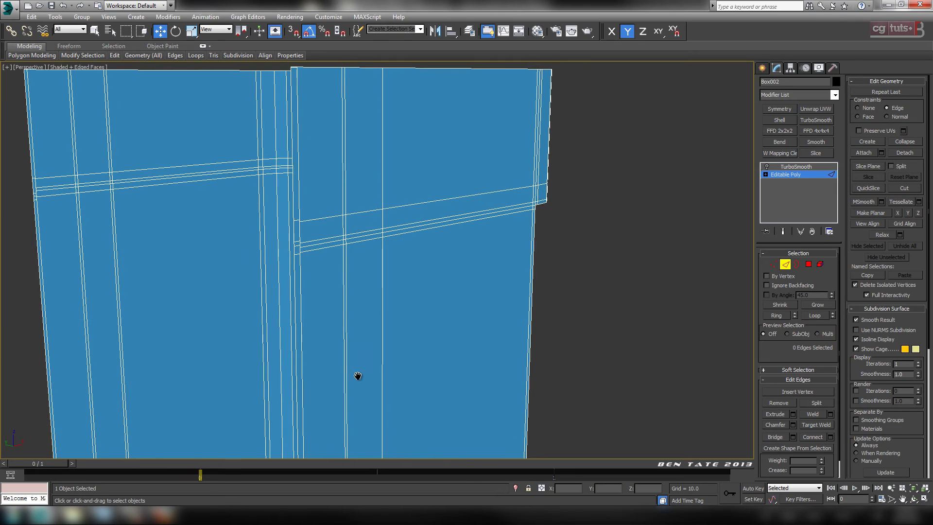
click(344, 216)
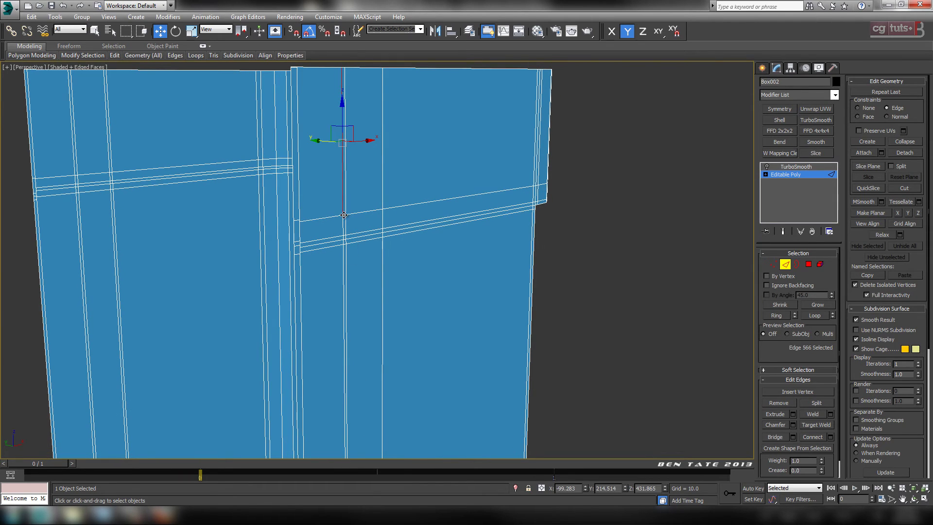
scroll(346, 227, up, 3)
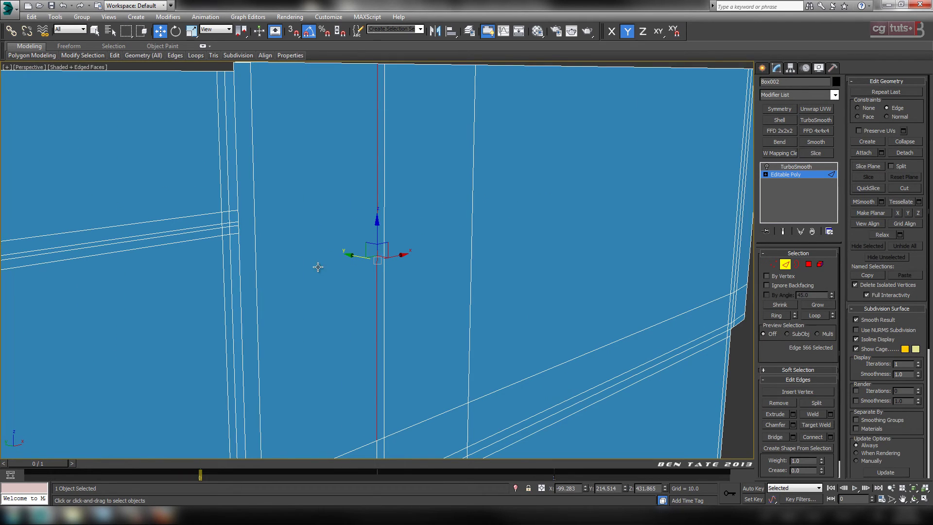
click(381, 439)
scroll(472, 315, down, 1)
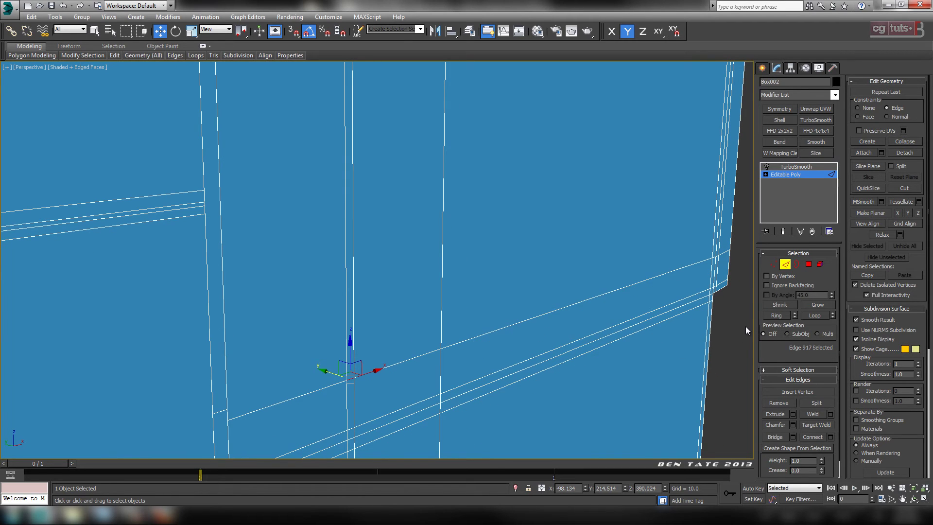
click(777, 315)
alt+middle_drag(469, 274, 453, 289)
click(905, 141)
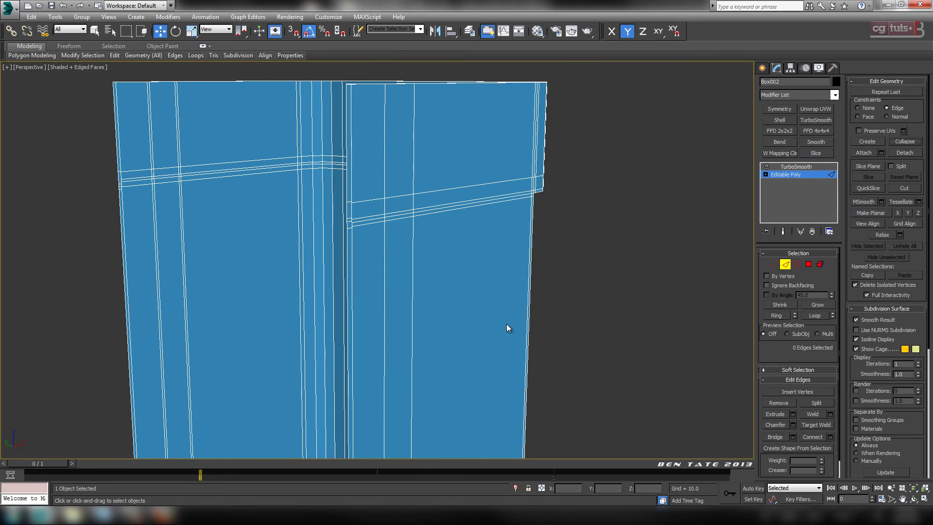
Step: On the opposite wall's outer face, select the short edges inside both vertical line pairs at the upper of the two low horizontal loops and collapse them
alt+middle_drag(506, 324, 523, 258)
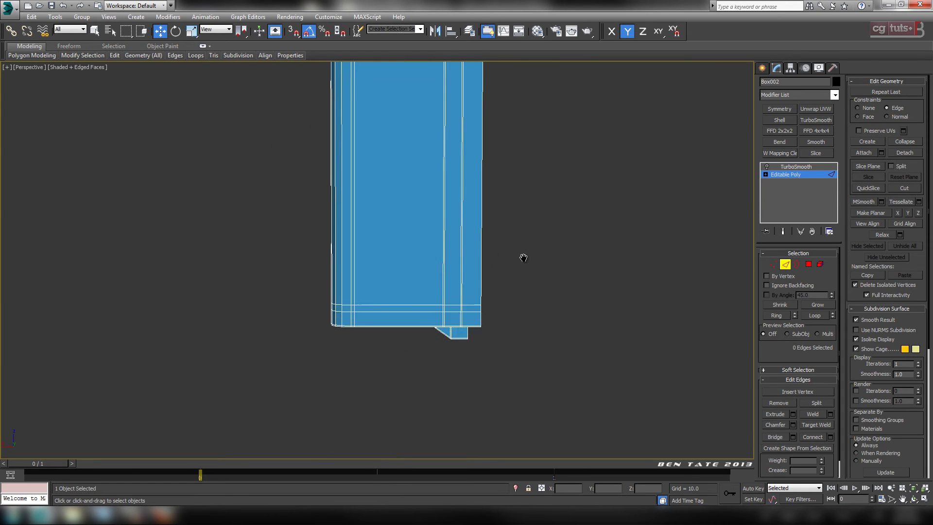
scroll(500, 255, up, 6)
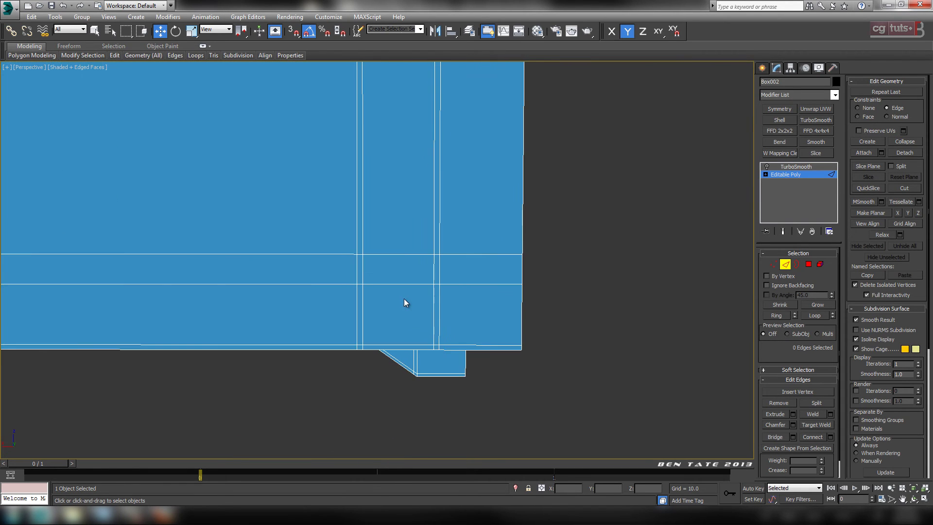
scroll(381, 284, up, 1)
click(354, 249)
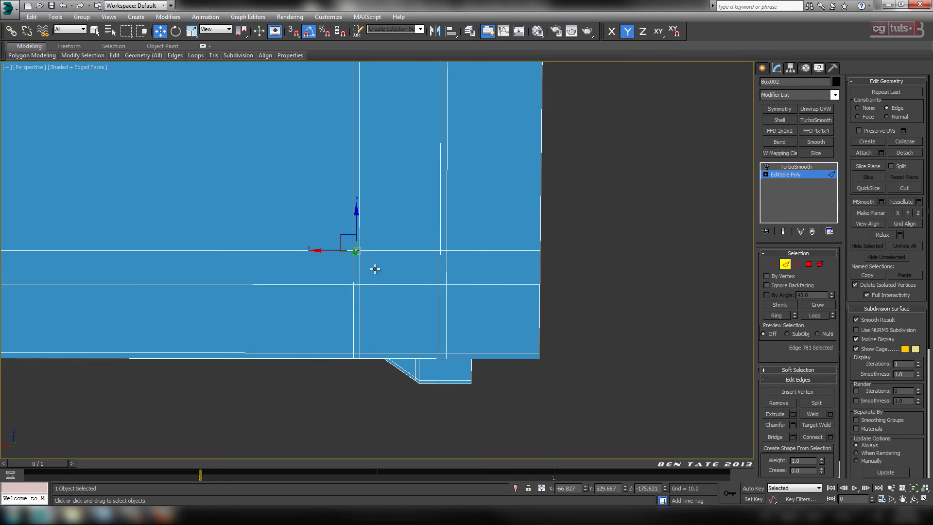
ctrl+click(443, 250)
click(914, 143)
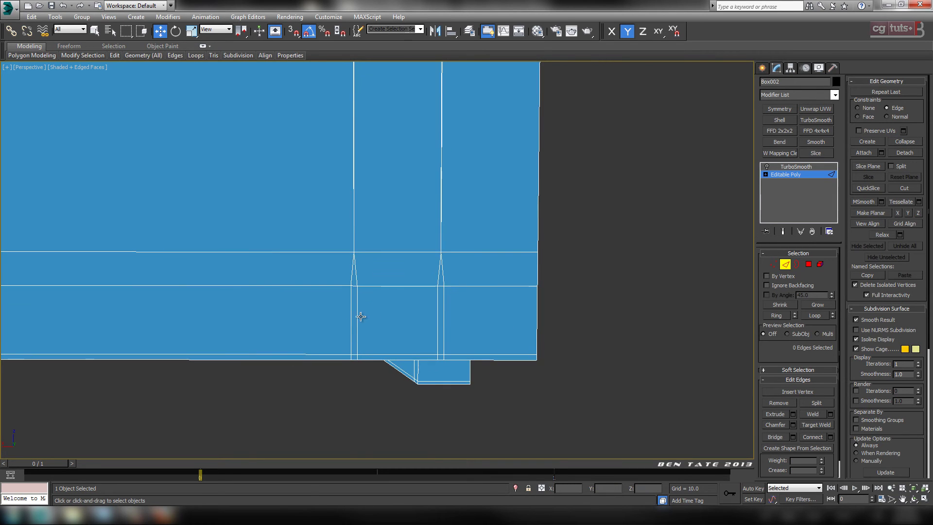
Step: On the opposite wall's inner face, select the matching short edges inside both vertical line pairs at the same horizontal loop and collapse them
scroll(374, 308, down, 3)
alt+middle_drag(377, 307, 579, 354)
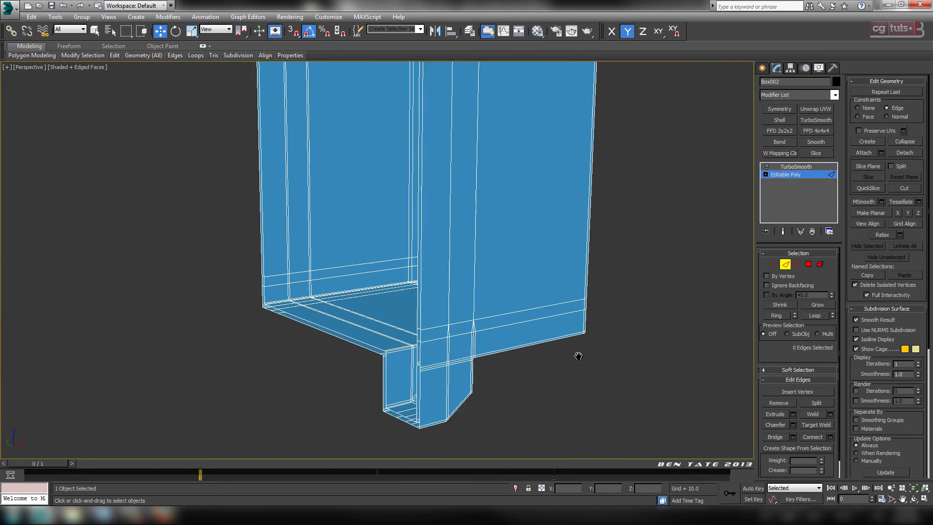
scroll(500, 334, up, 6)
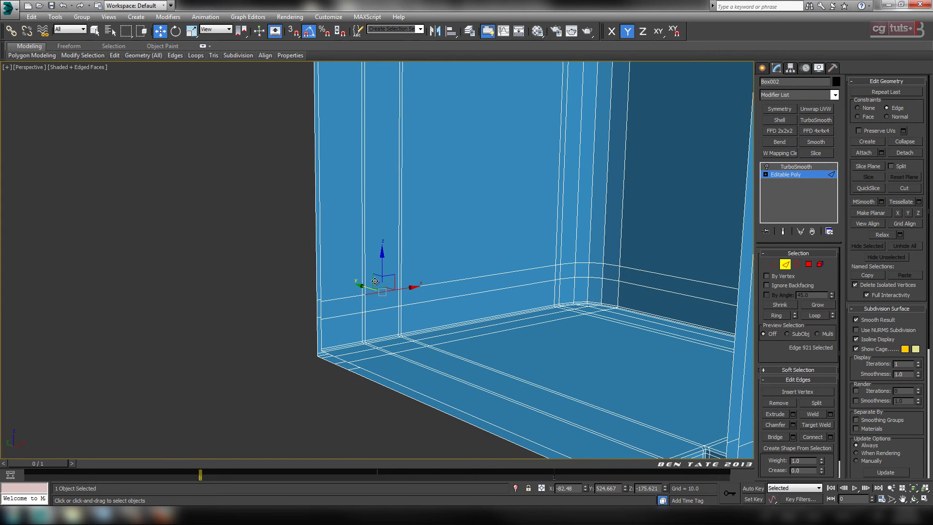
key(z)
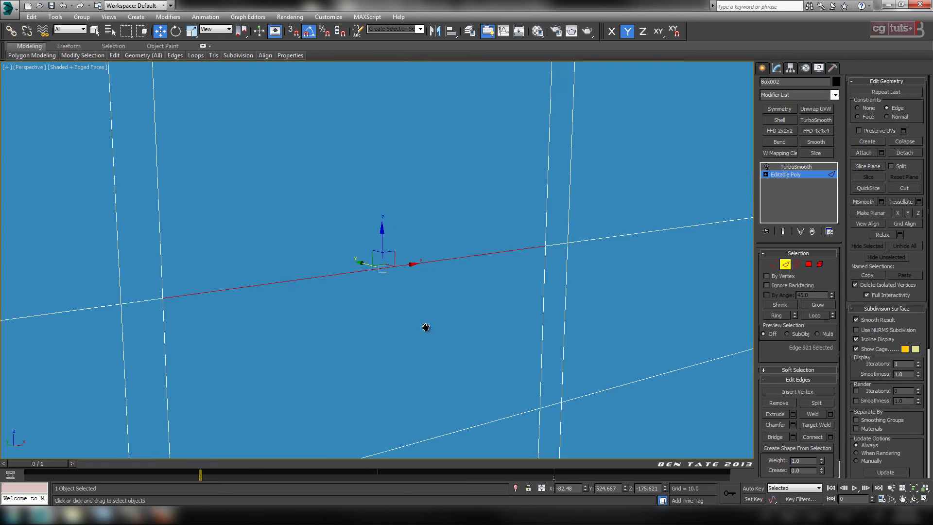
click(558, 252)
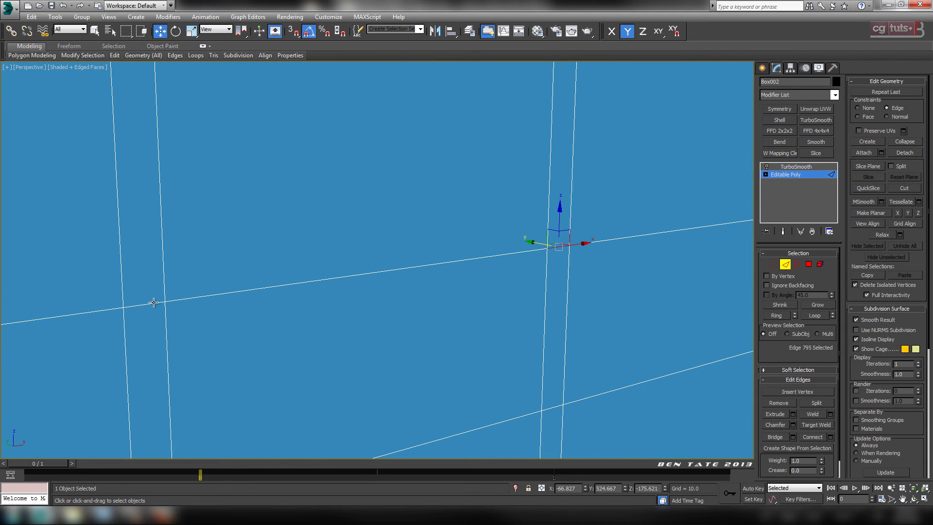
click(902, 144)
middle_drag(588, 243, 573, 269)
scroll(573, 269, down, 6)
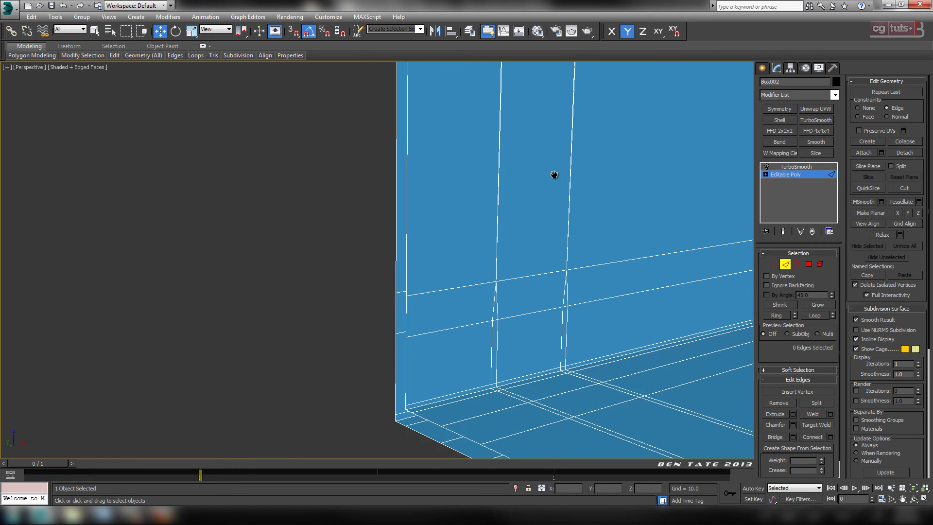
Step: Collapse the short edges inside both vertical line pairs near the top of the opposite wall, merging each pair into one line
middle_drag(553, 175, 439, 234)
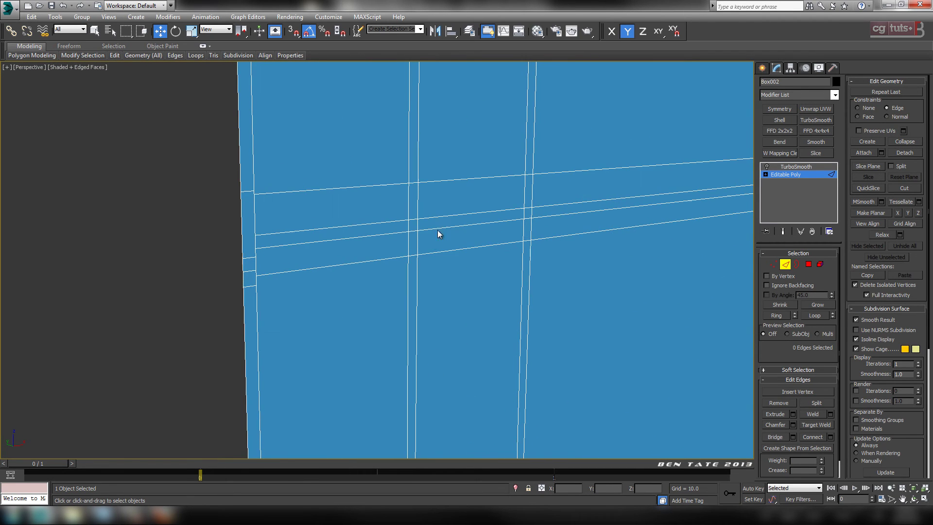
click(415, 258)
ctrl+click(526, 240)
click(895, 146)
scroll(495, 262, down, 8)
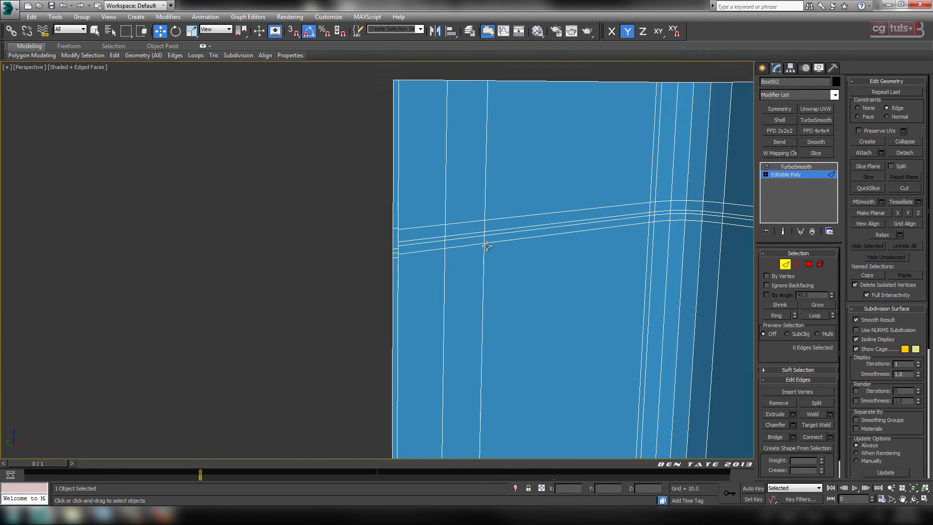
alt+middle_drag(495, 299, 593, 334)
alt+middle_drag(436, 186, 602, 179)
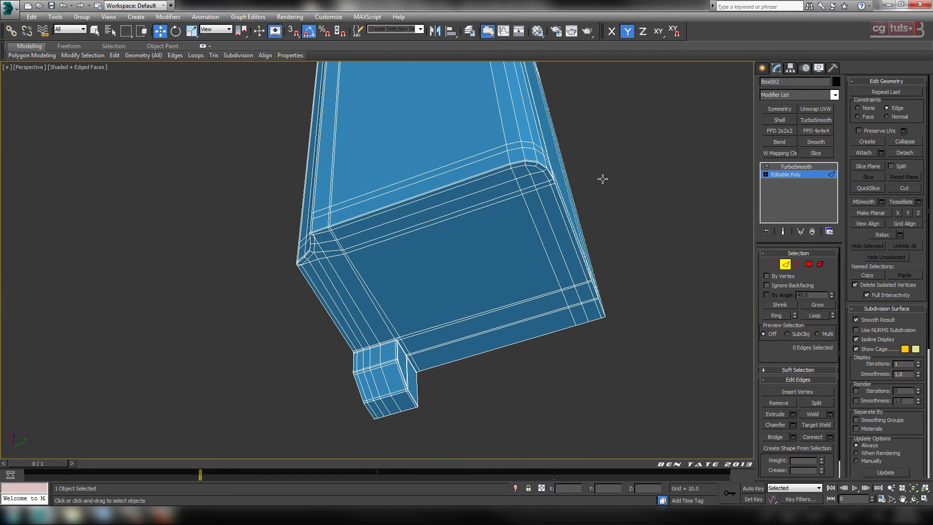
Step: Leave edge editing on the half tank and remove its TurboSmooth modifier
alt+middle_drag(349, 262, 457, 323)
key(z)
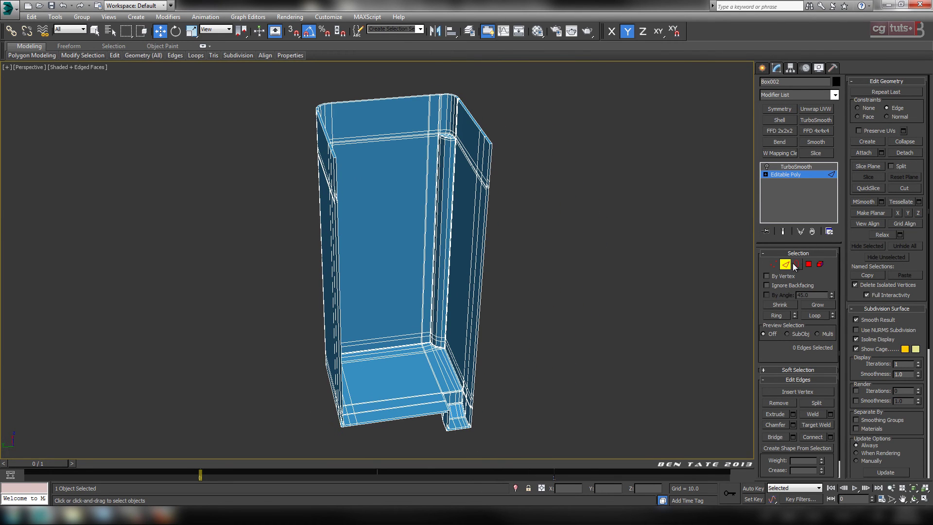
click(786, 264)
click(796, 167)
click(811, 231)
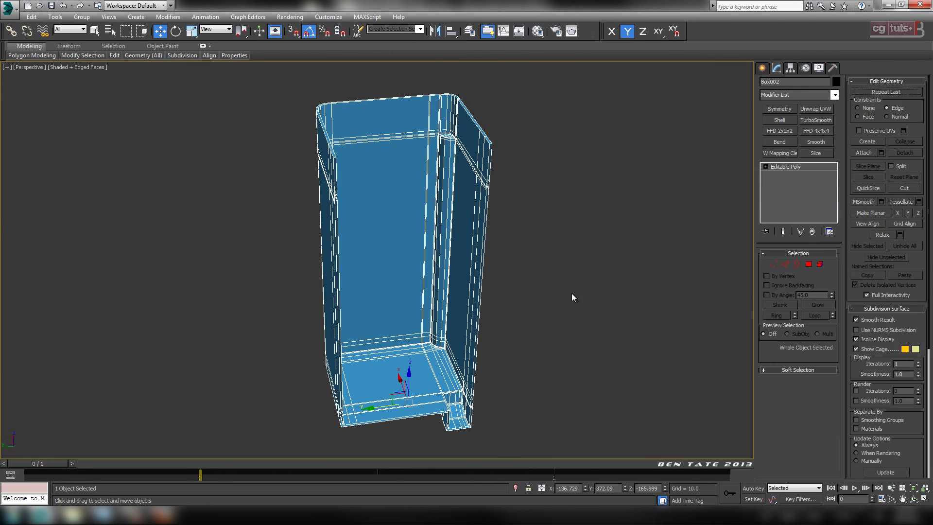
Step: In the Top view, mirror the half tank across the X axis with a Symmetry modifier
key(alt+w)
key(alt+w)
scroll(544, 287, down, 4)
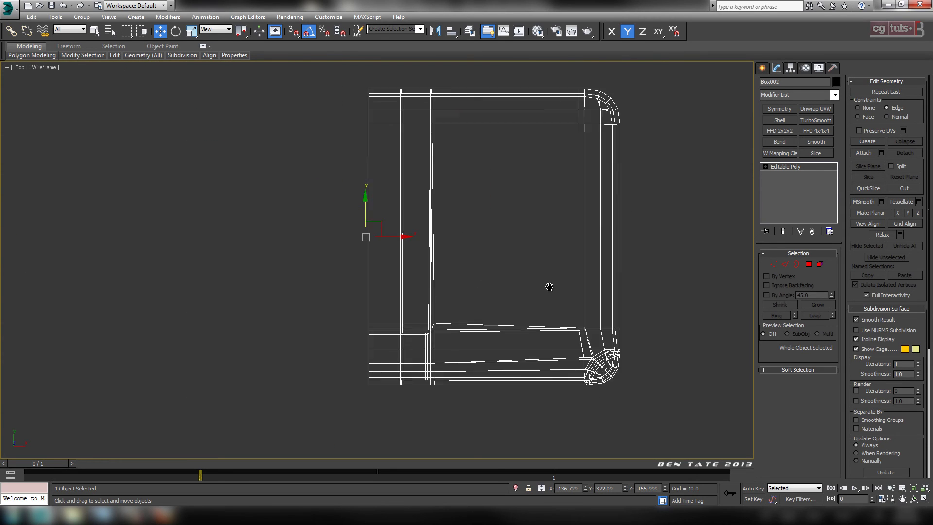
click(776, 68)
click(779, 109)
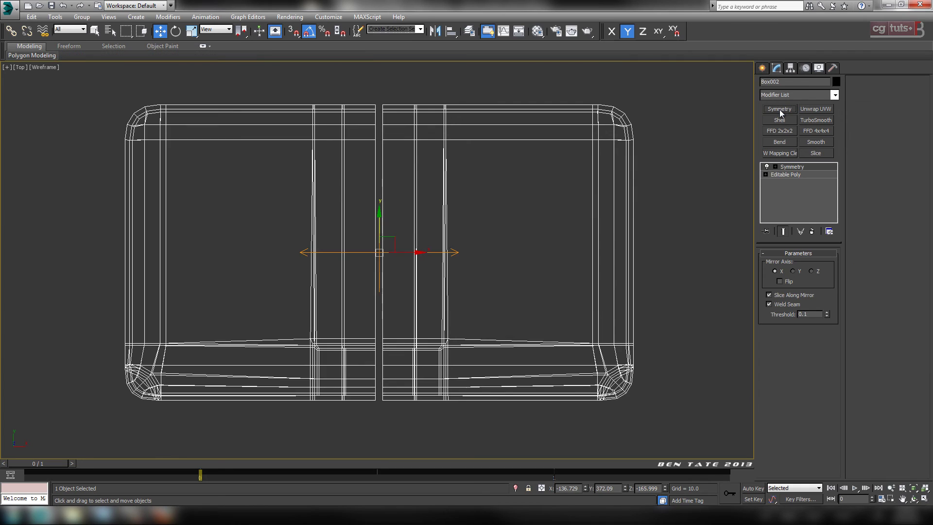
middle_drag(521, 288, 613, 303)
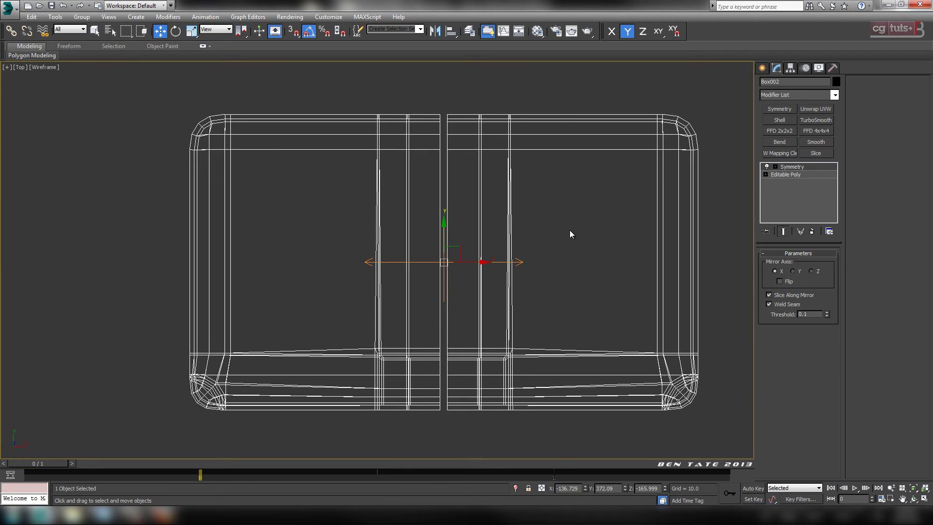
middle_drag(569, 231, 558, 235)
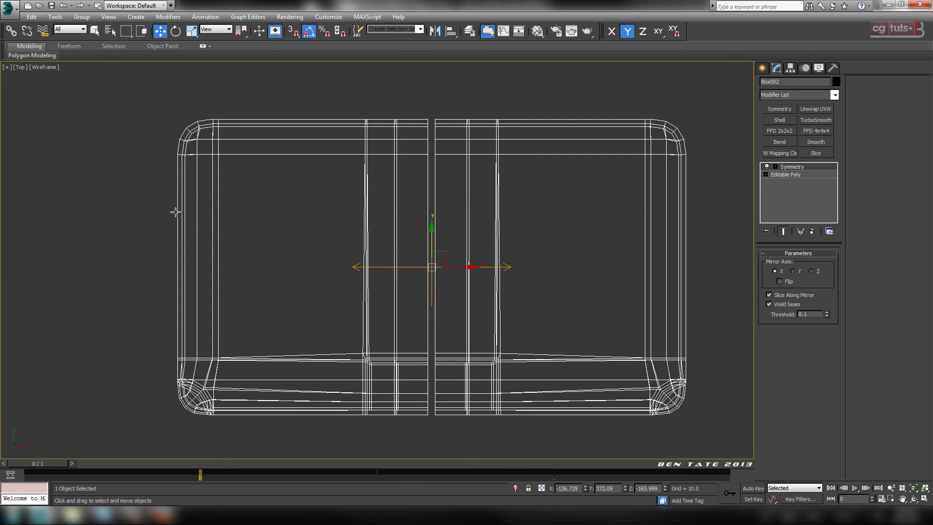
Step: Unhide all scene objects so the mirrored tank can be compared with the surrounding machine
right_click(285, 245)
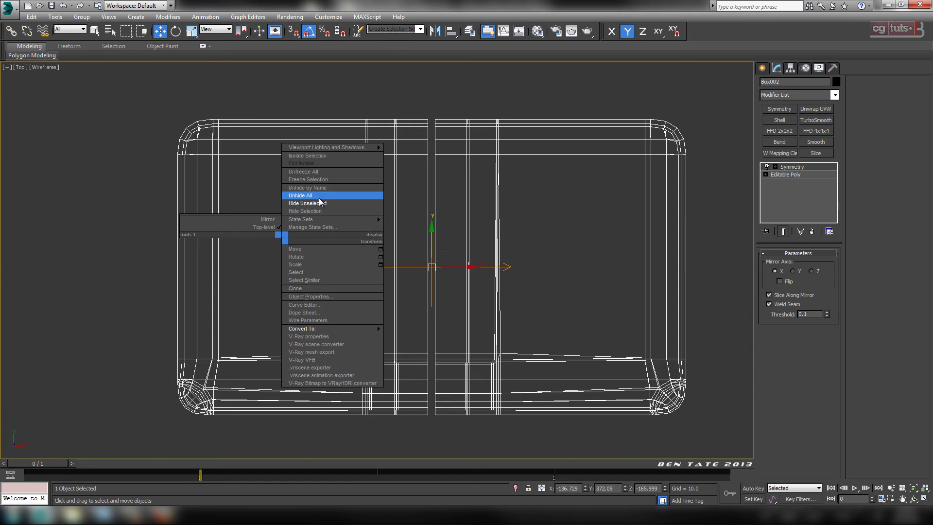
click(320, 202)
middle_drag(354, 265, 387, 291)
scroll(361, 265, up, 3)
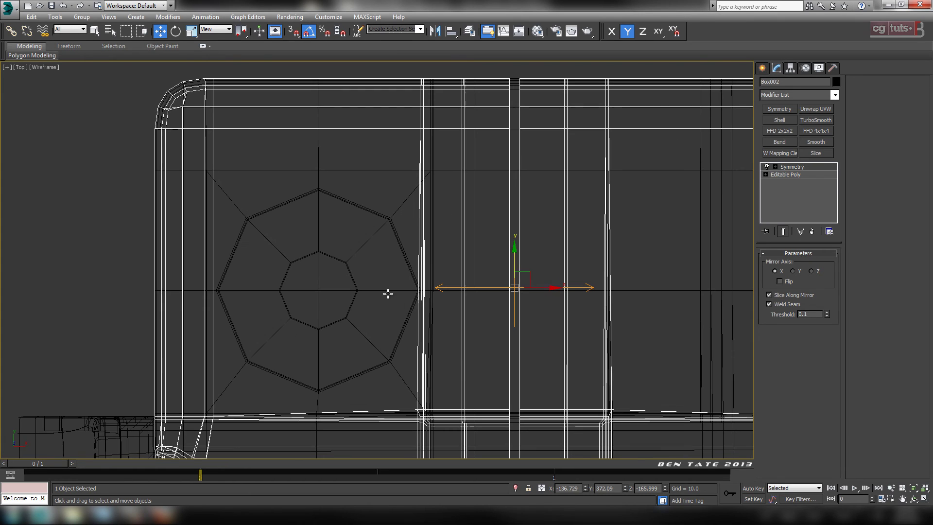
Step: Try to close the tank's centre gap by shifting the Symmetry mirror plane along X, and undo the shift
click(775, 167)
click(783, 173)
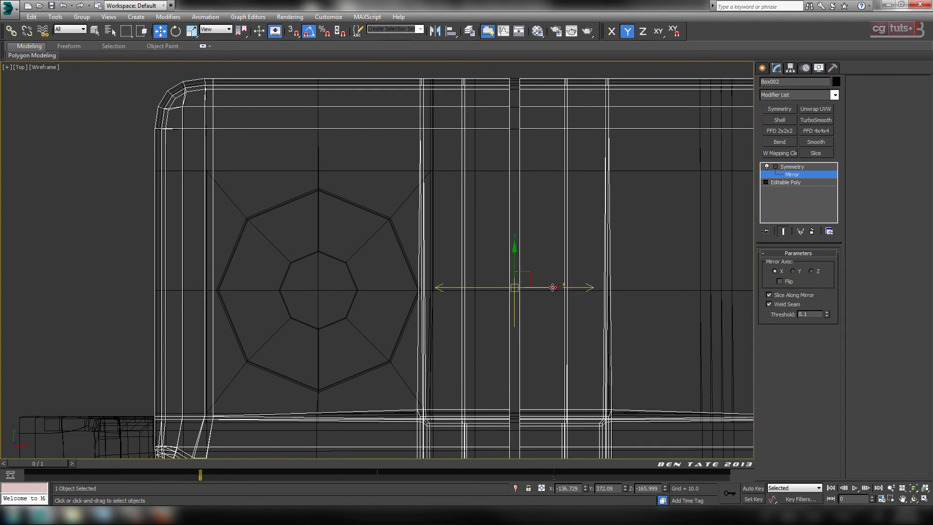
drag(552, 287, 564, 287)
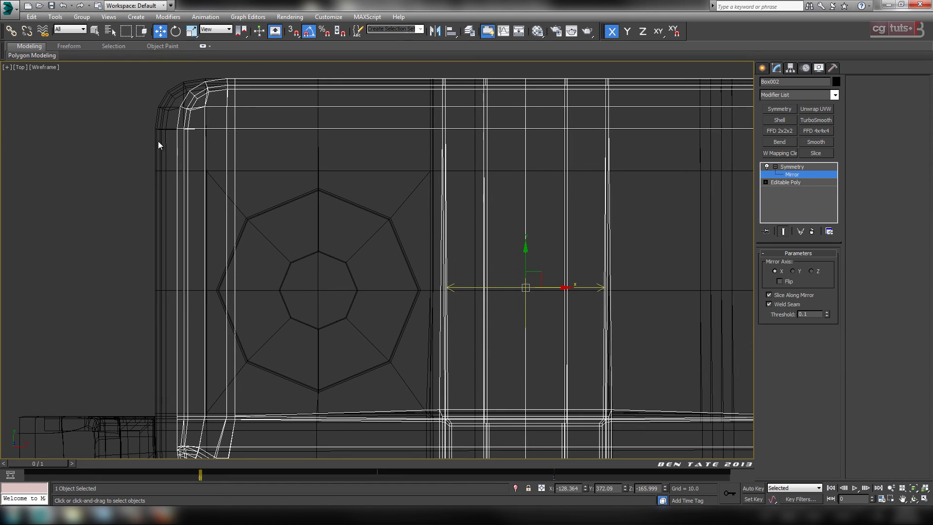
key(ctrl+z)
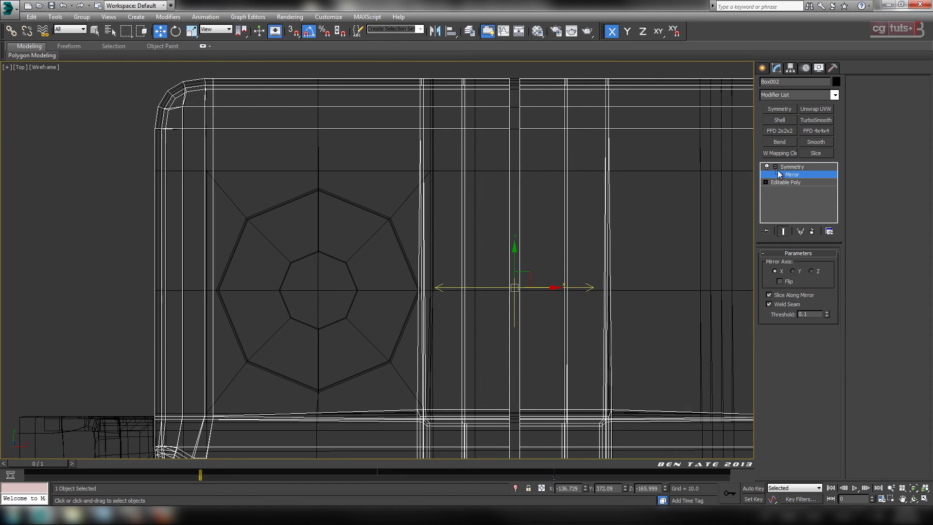
Step: Select the base mesh's open centre-edge vertices, set constraints to None and move them about -3.86 units in X onto the mirror plane
click(791, 181)
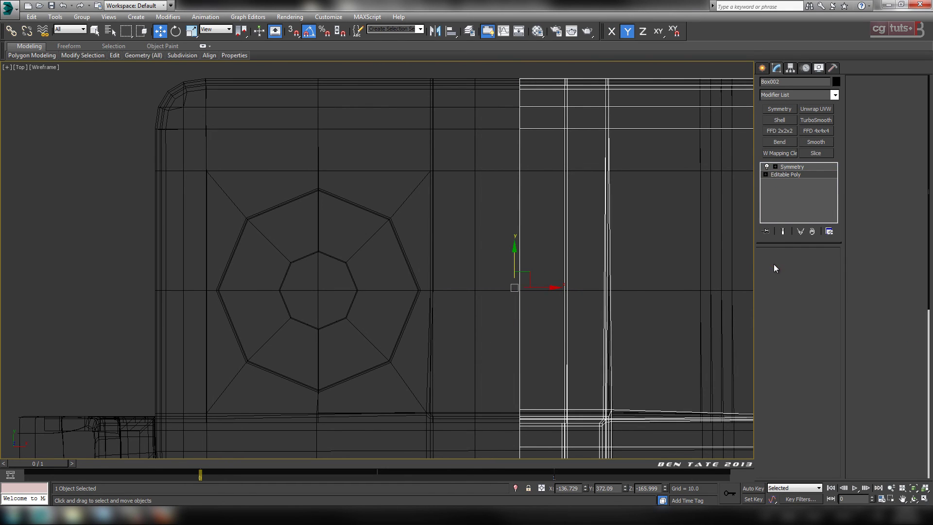
middle_drag(743, 294, 683, 273)
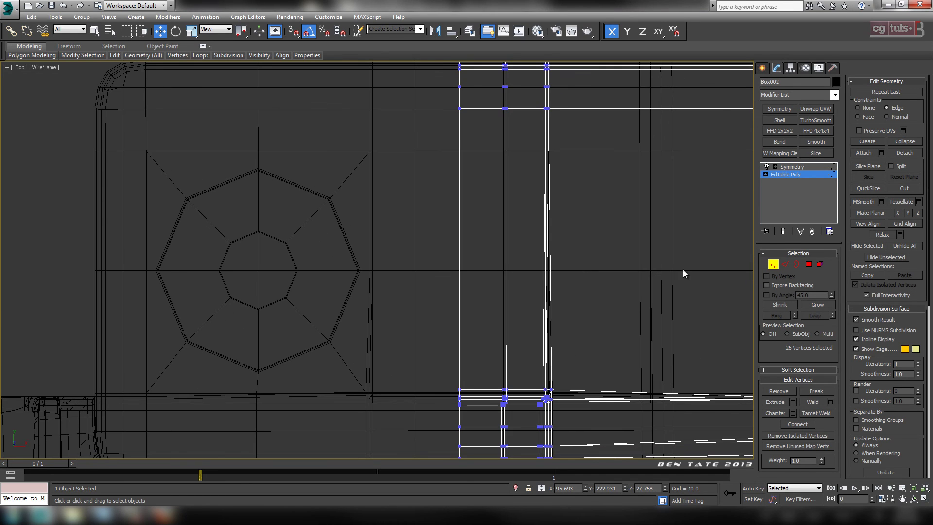
click(783, 232)
scroll(571, 287, down, 3)
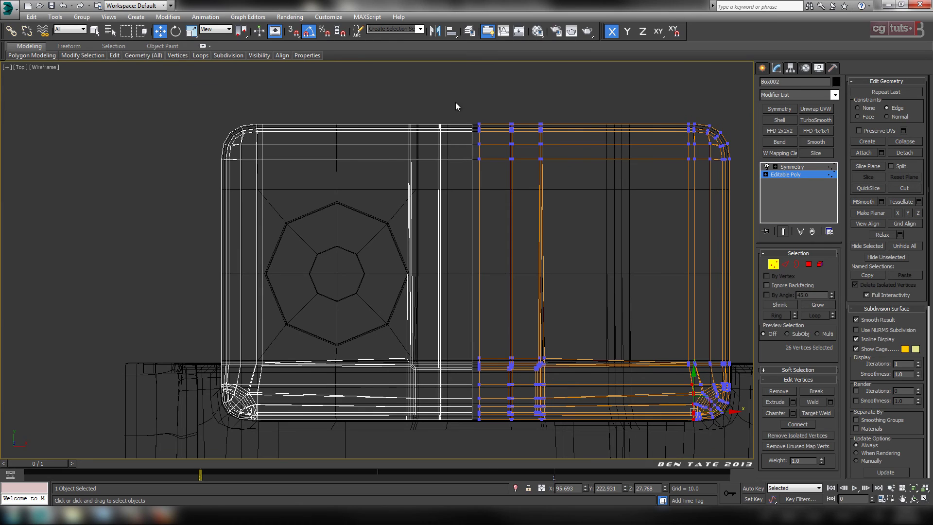
drag(484, 423, 471, 117)
middle_drag(483, 316, 460, 282)
scroll(445, 296, up, 8)
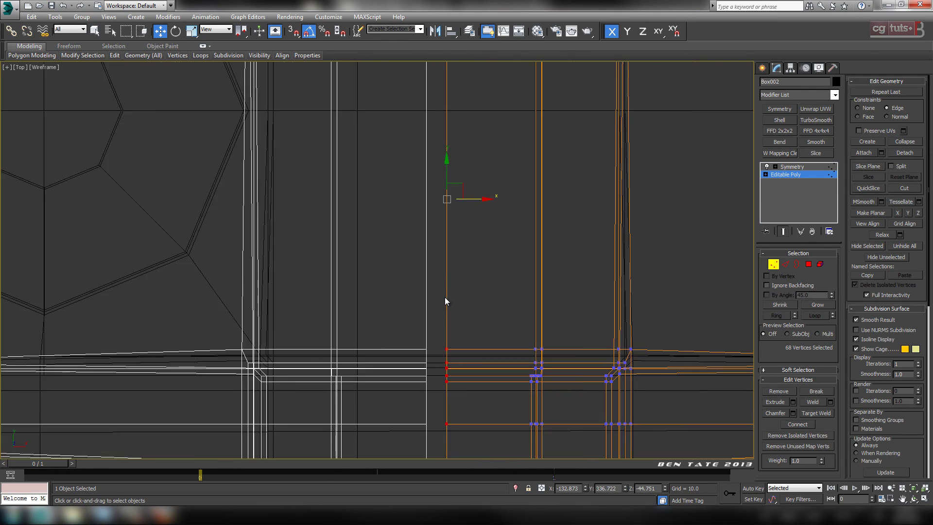
scroll(470, 279, up, 5)
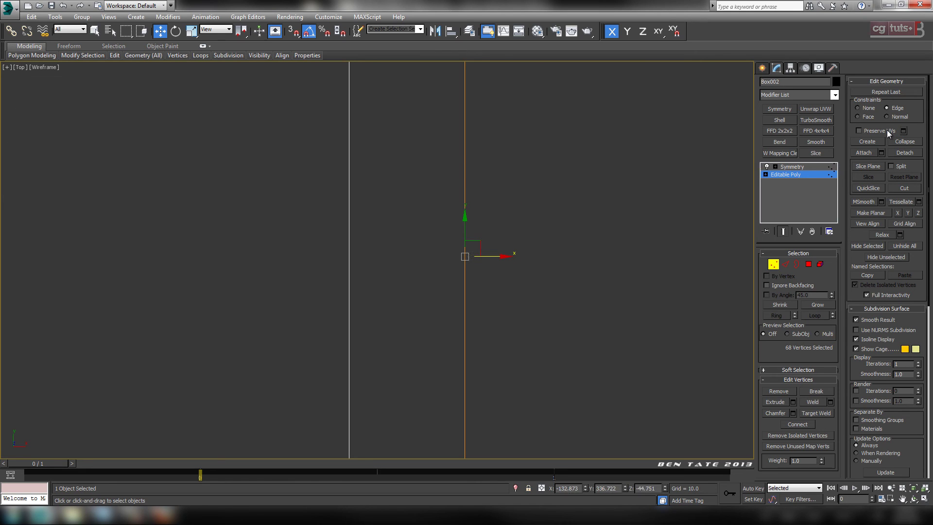
click(862, 108)
drag(494, 257, 437, 274)
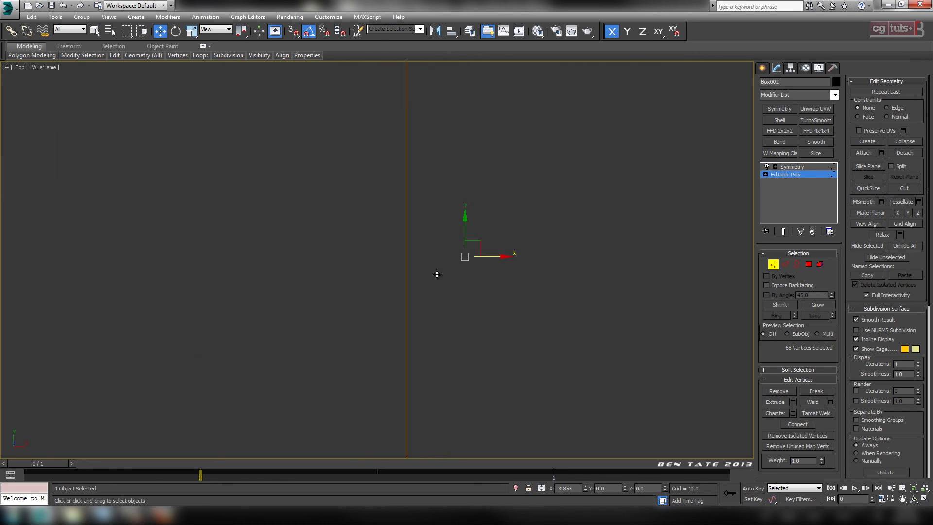
scroll(443, 287, down, 10)
middle_drag(445, 288, 498, 293)
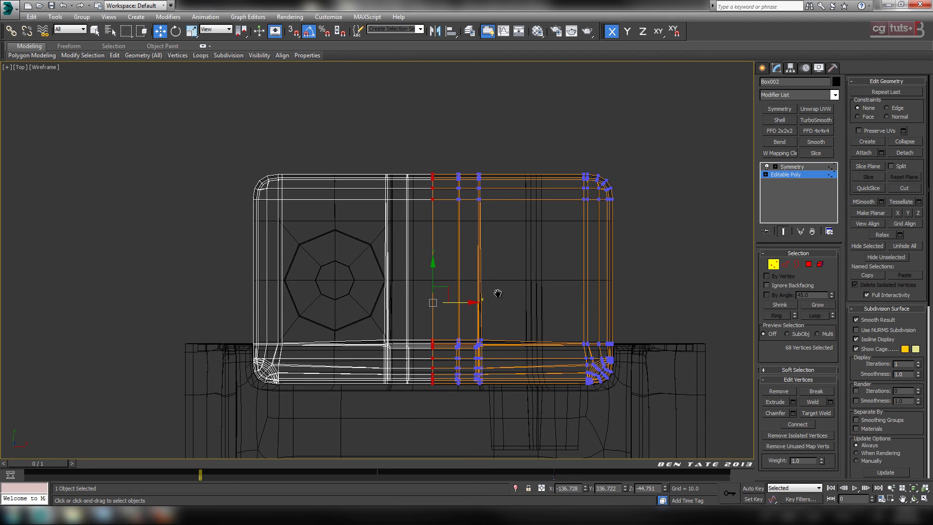
click(774, 264)
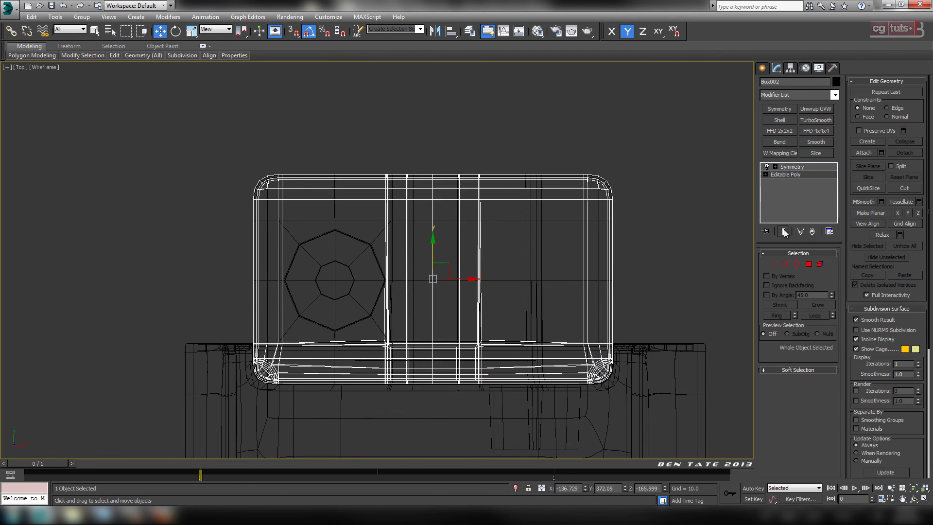
Step: Convert the mirrored tank with its Symmetry modifier to an Editable Poly in the Perspective view
click(791, 167)
key(alt+w)
key(alt+w)
alt+middle_drag(462, 357, 521, 347)
right_click(519, 343)
mouse_move(581, 433)
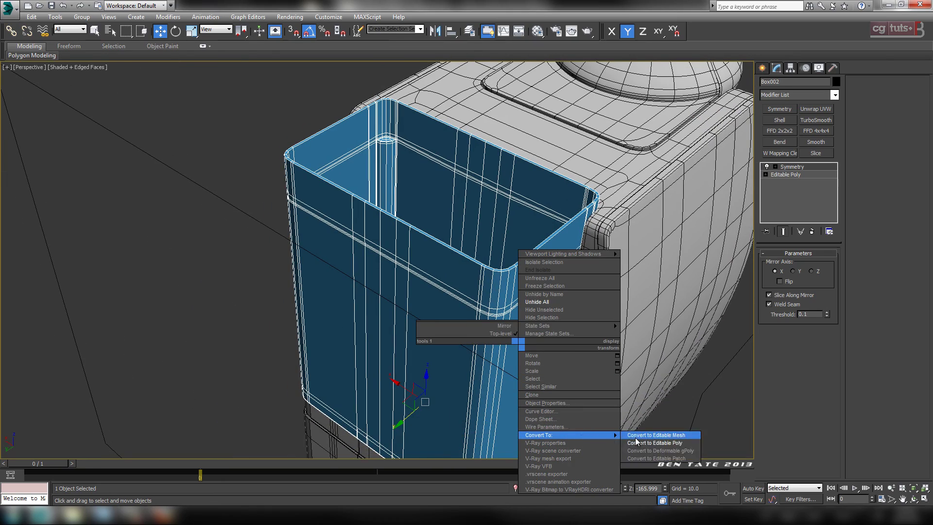
click(647, 443)
Step: Isolate the tank and apply TurboSmooth with 2 iterations and Isoline Display enabled
middle_drag(525, 380, 570, 362)
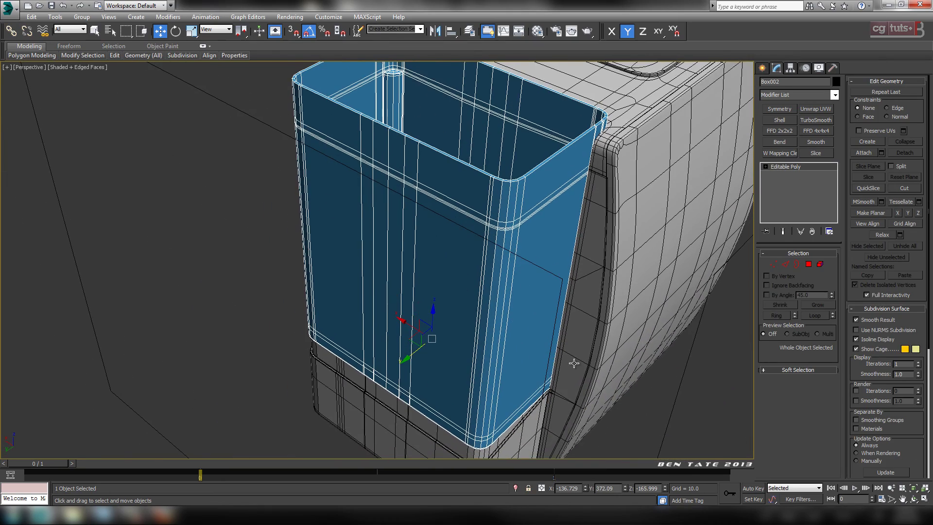
key(alt+q)
alt+middle_drag(632, 337, 614, 365)
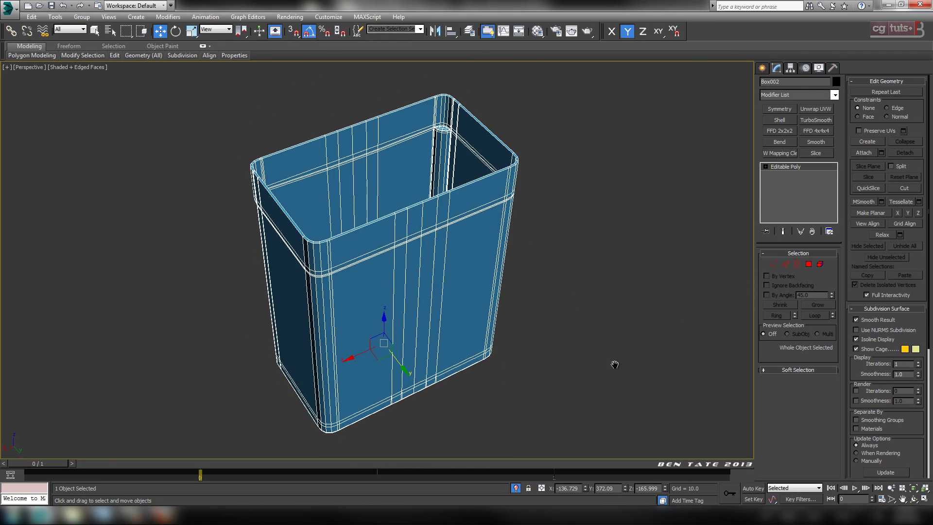
click(821, 122)
click(829, 267)
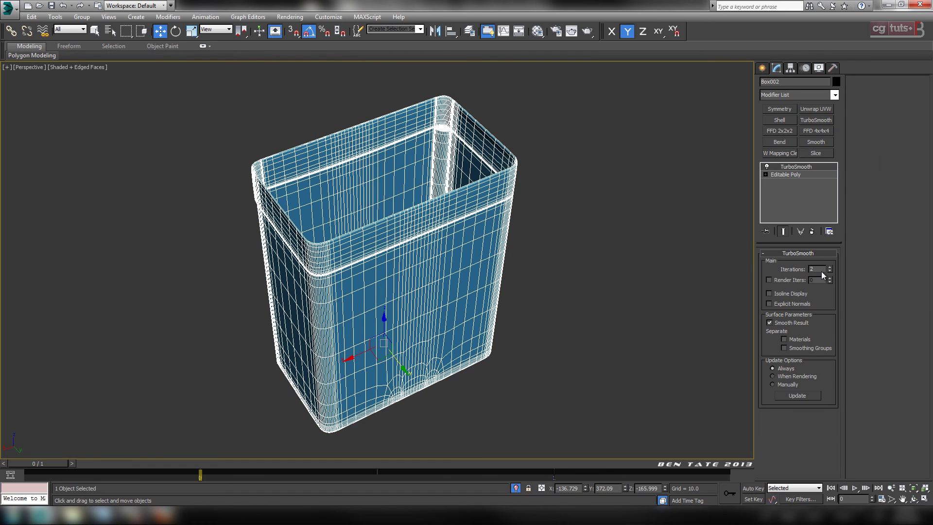
click(783, 292)
Step: Hide the edged faces and inspect the smoothed tank's shading around the base, leg, corners and walls
key(F4)
mouse_move(572, 296)
alt+middle_down()
mouse_move(500, 327)
mouse_move(650, 313)
mouse_move(587, 334)
mouse_move(585, 284)
mouse_move(538, 329)
mouse_move(465, 340)
mouse_move(486, 335)
mouse_move(486, 387)
mouse_move(488, 320)
mouse_move(583, 323)
mouse_move(467, 302)
mouse_move(564, 312)
mouse_move(577, 279)
mouse_move(591, 312)
mouse_move(565, 326)
alt+middle_up()
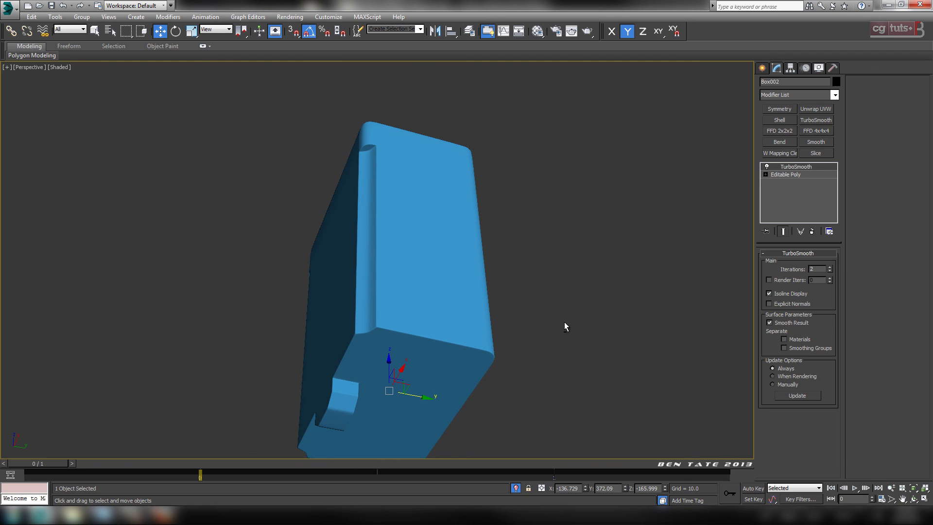
alt+middle_drag(452, 261, 458, 299)
alt+middle_drag(424, 147, 273, 225)
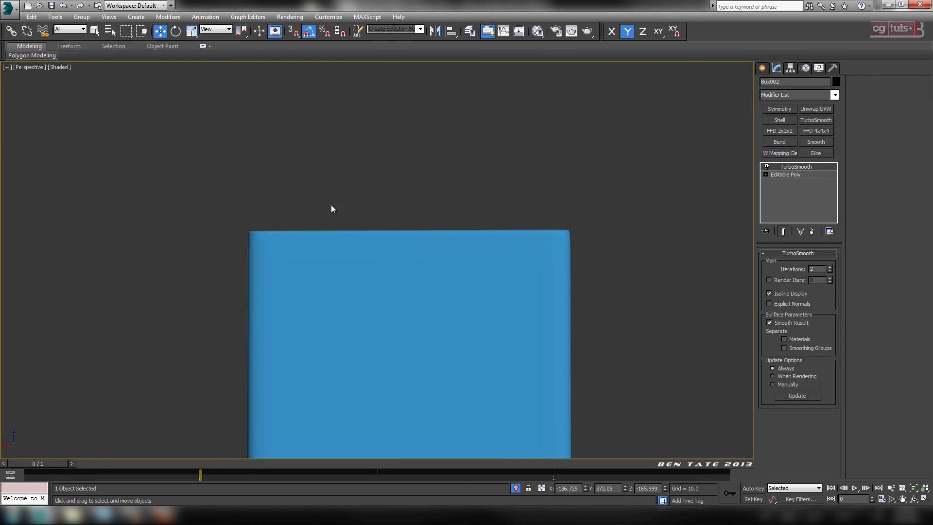
alt+middle_drag(460, 280, 428, 316)
scroll(540, 311, down, 5)
scroll(570, 277, up, 4)
Step: Disable TurboSmooth, return to the Editable Poly level and show edged faces to view the tank's underside topology
click(766, 167)
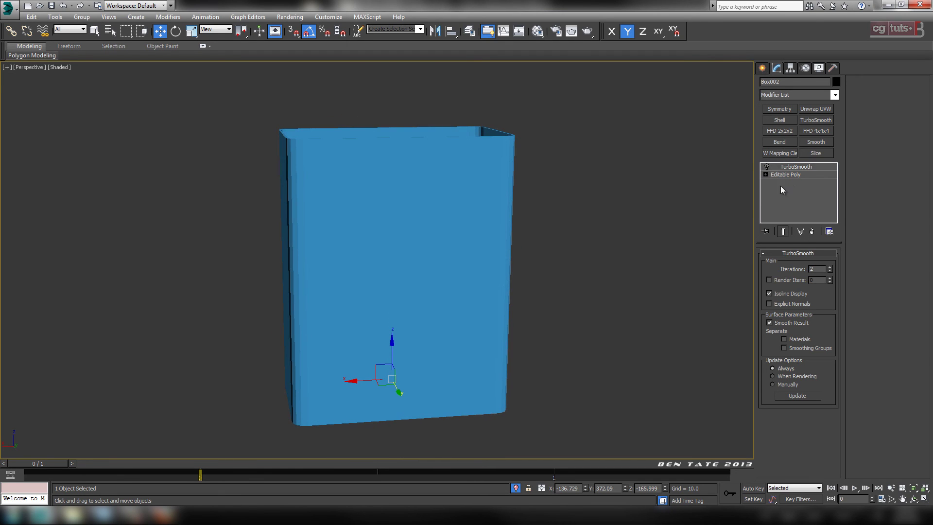
click(797, 174)
key(F4)
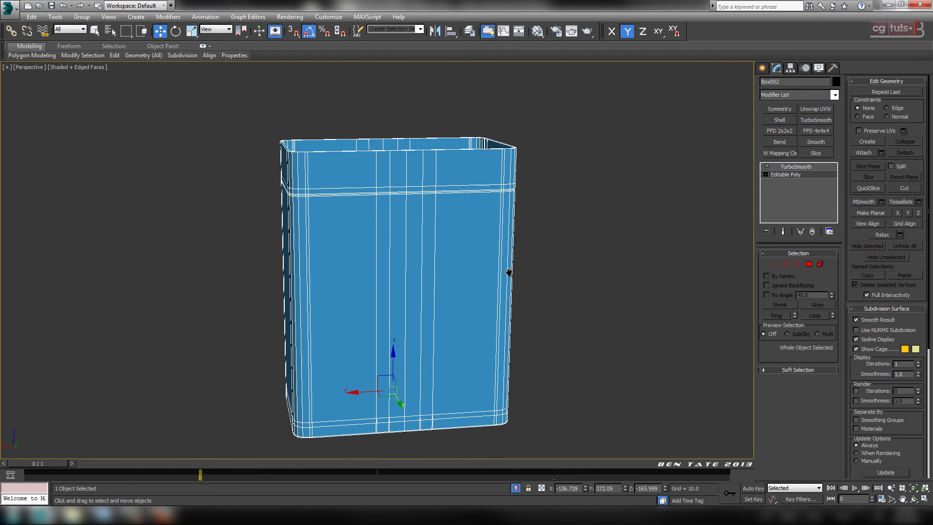
scroll(507, 292, up, 5)
scroll(507, 320, down, 4)
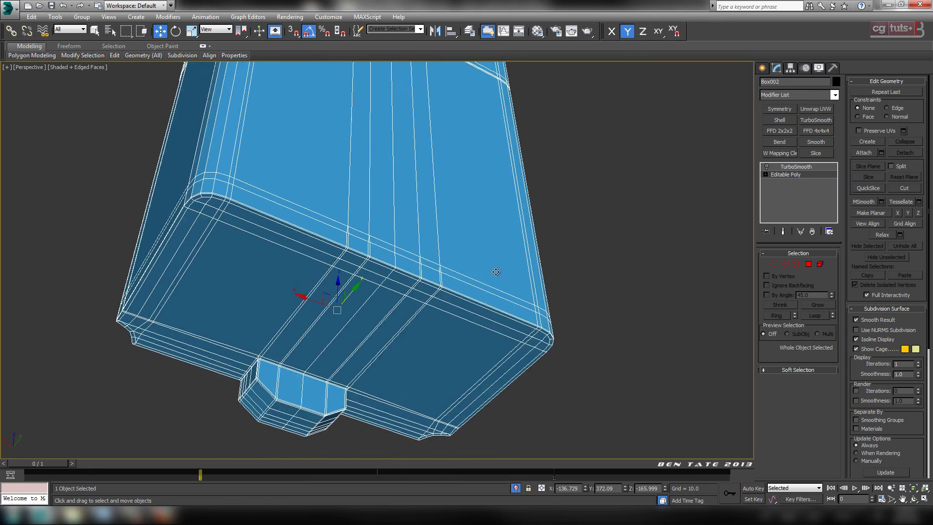